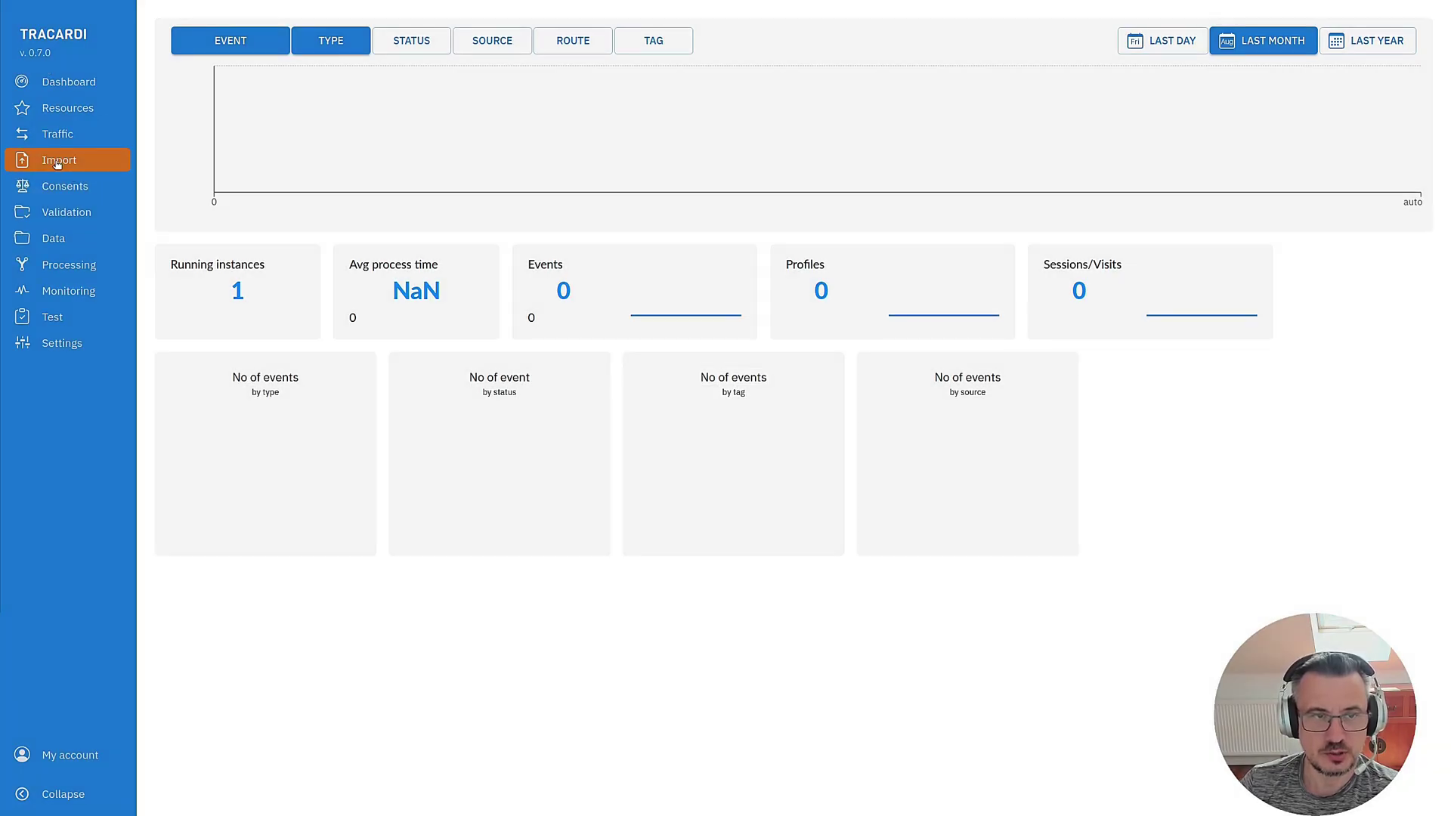
Try a new import with the localhost:8686 API and find no event sources to choose.
click(59, 161)
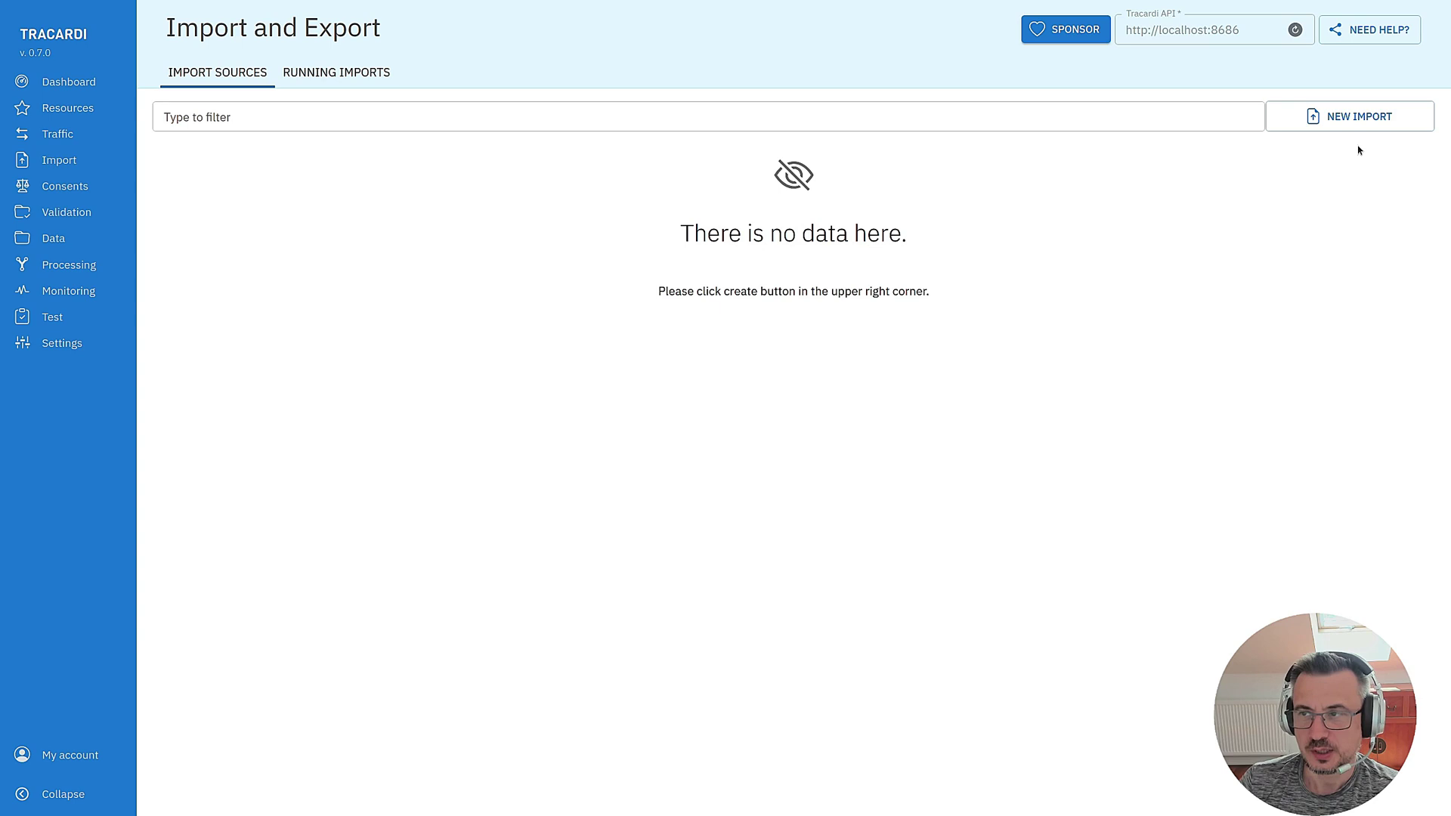
click(1348, 127)
key(Escape)
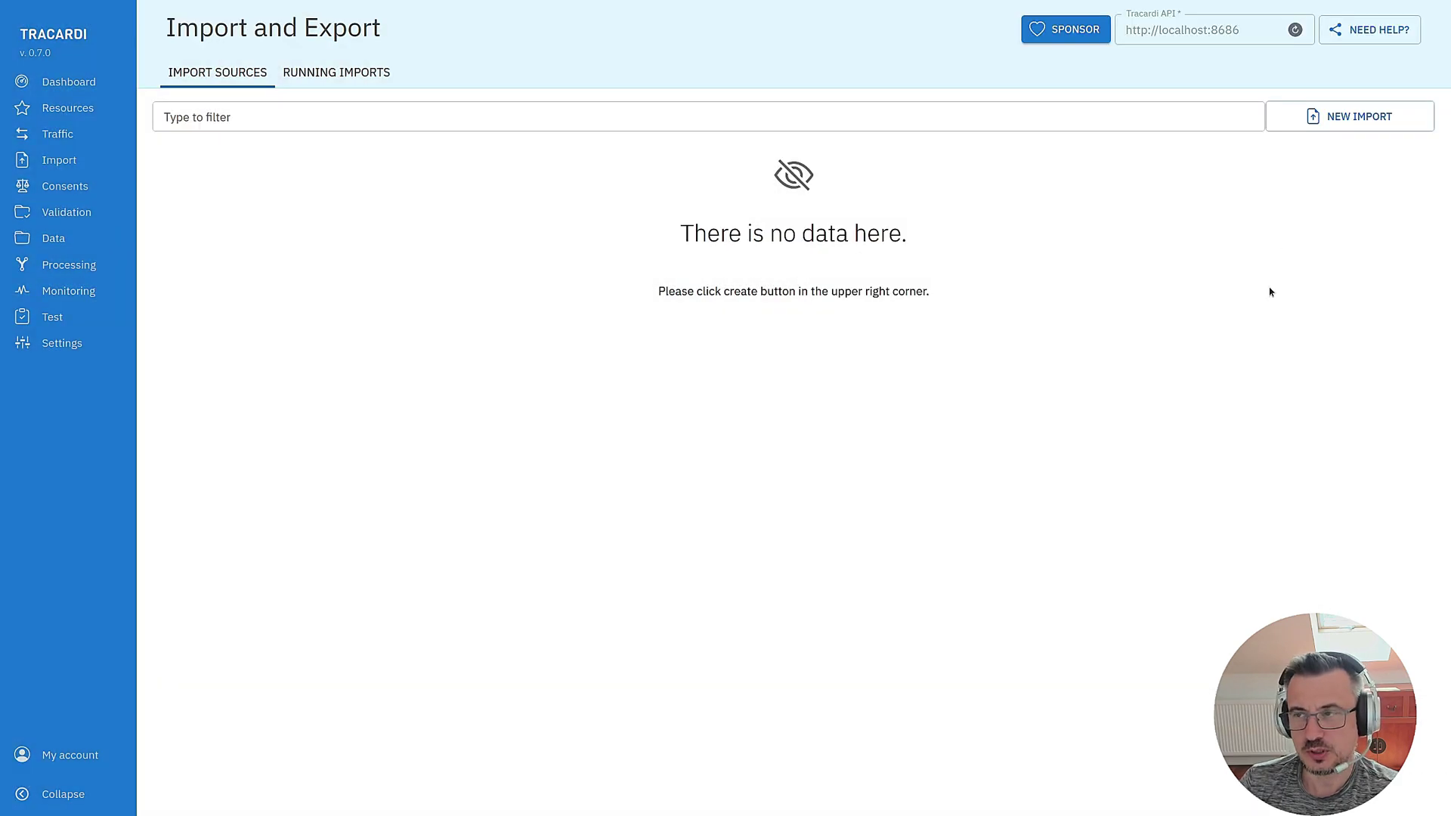
click(1352, 117)
scroll(945, 408, down, 2)
click(945, 406)
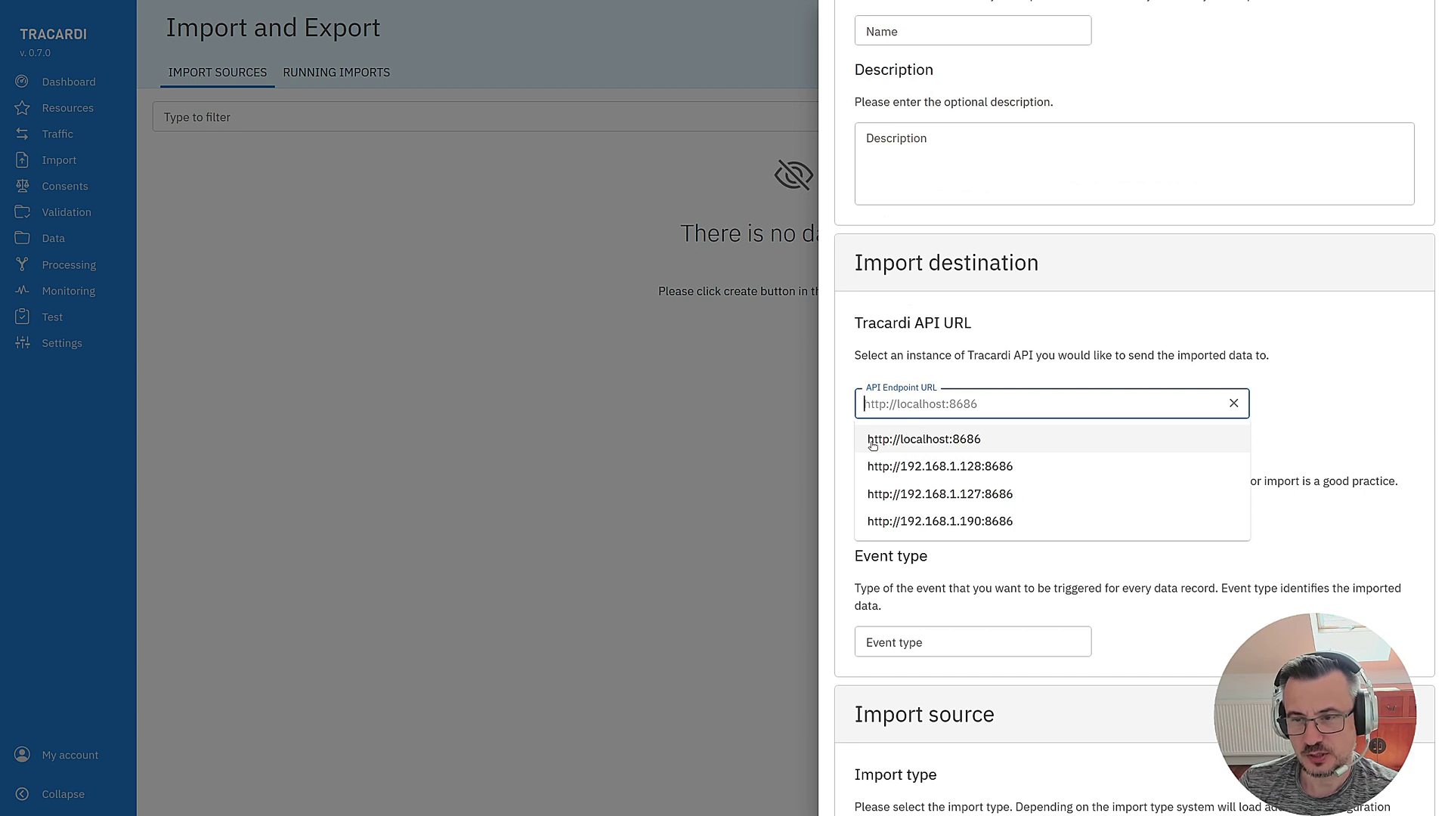
click(975, 443)
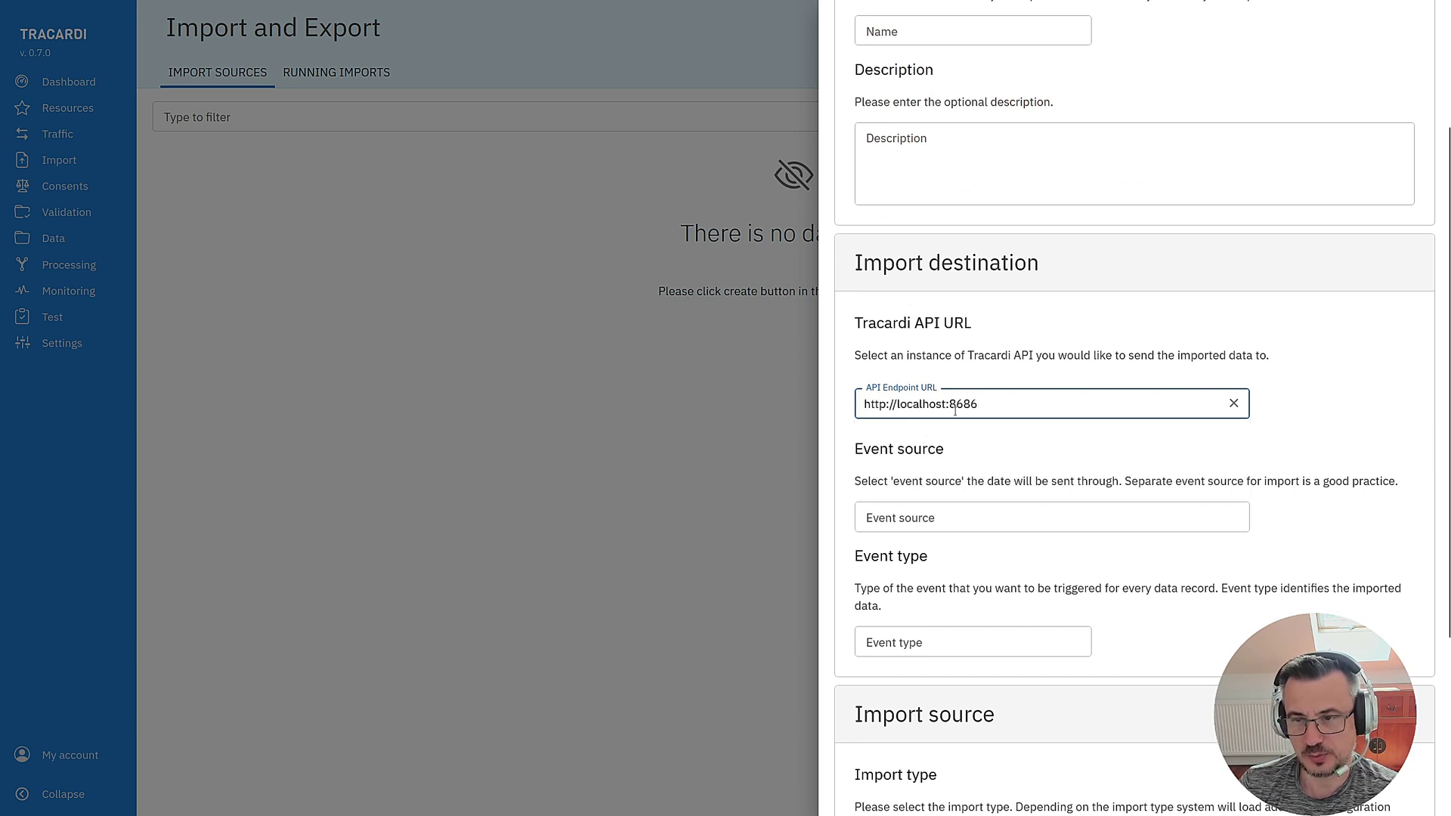
click(919, 520)
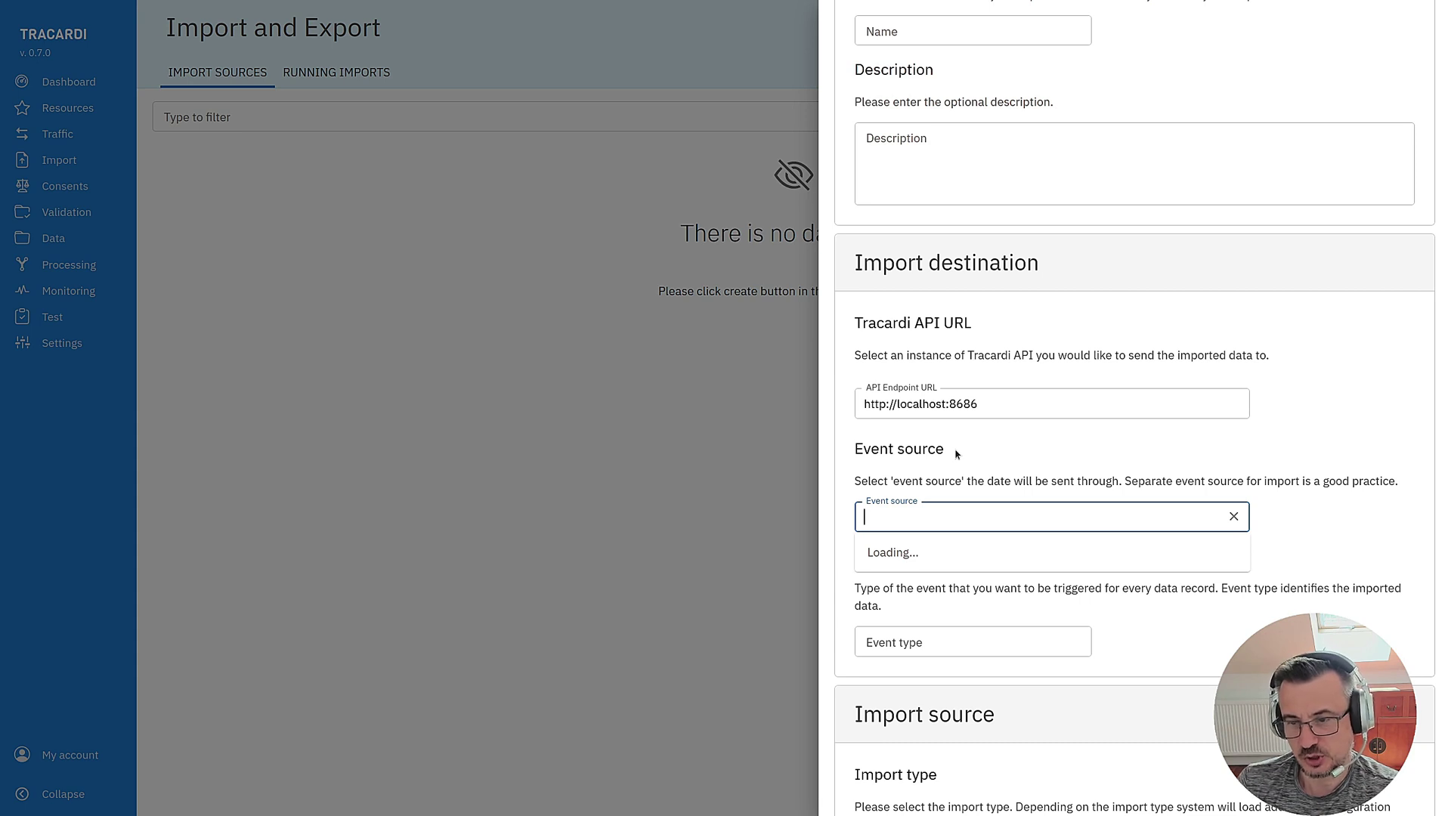
key(Tab)
scroll(987, 558, down, 3)
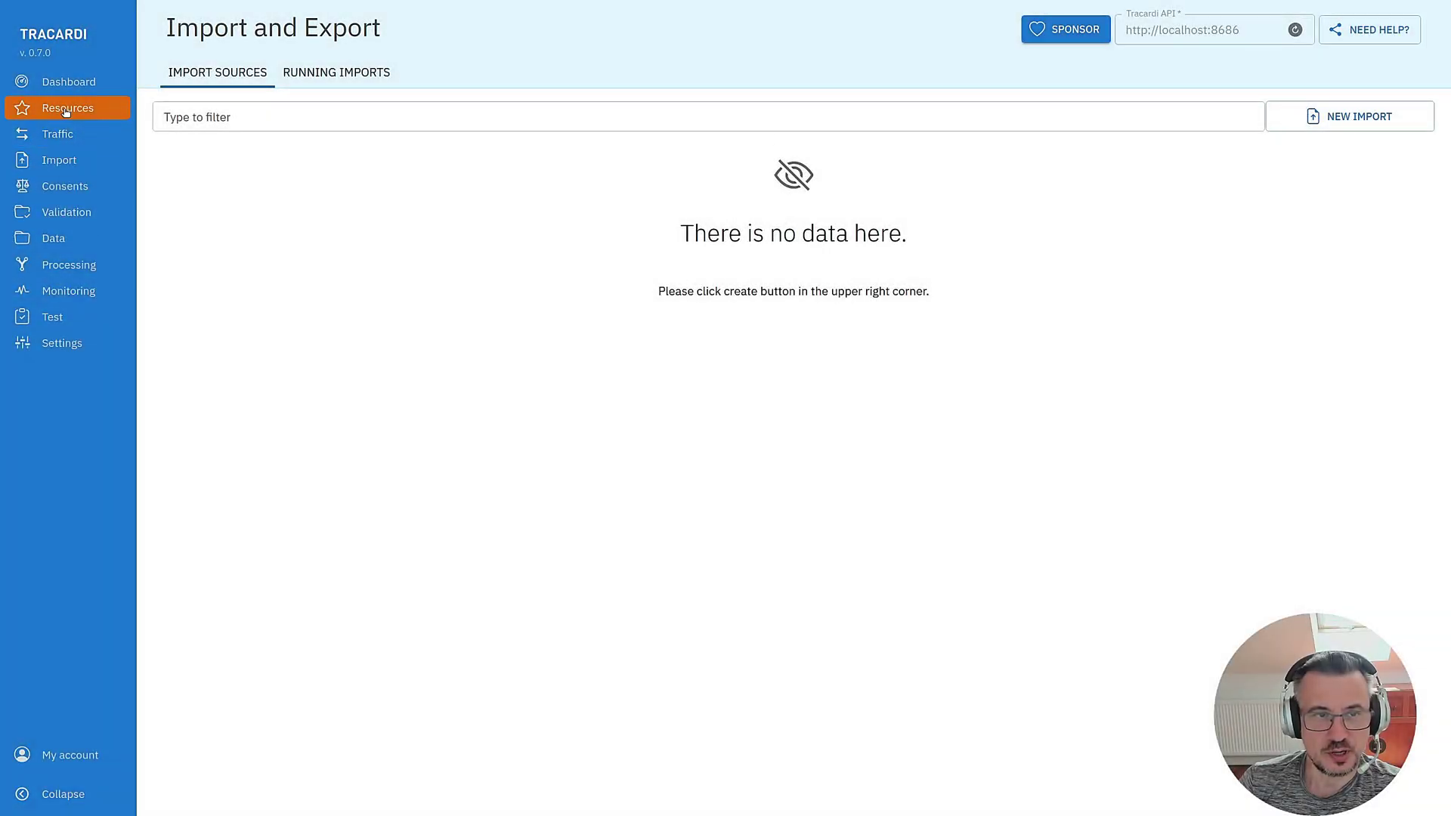
Start a new event source of type Api call on the Traffic page.
click(57, 134)
click(1288, 123)
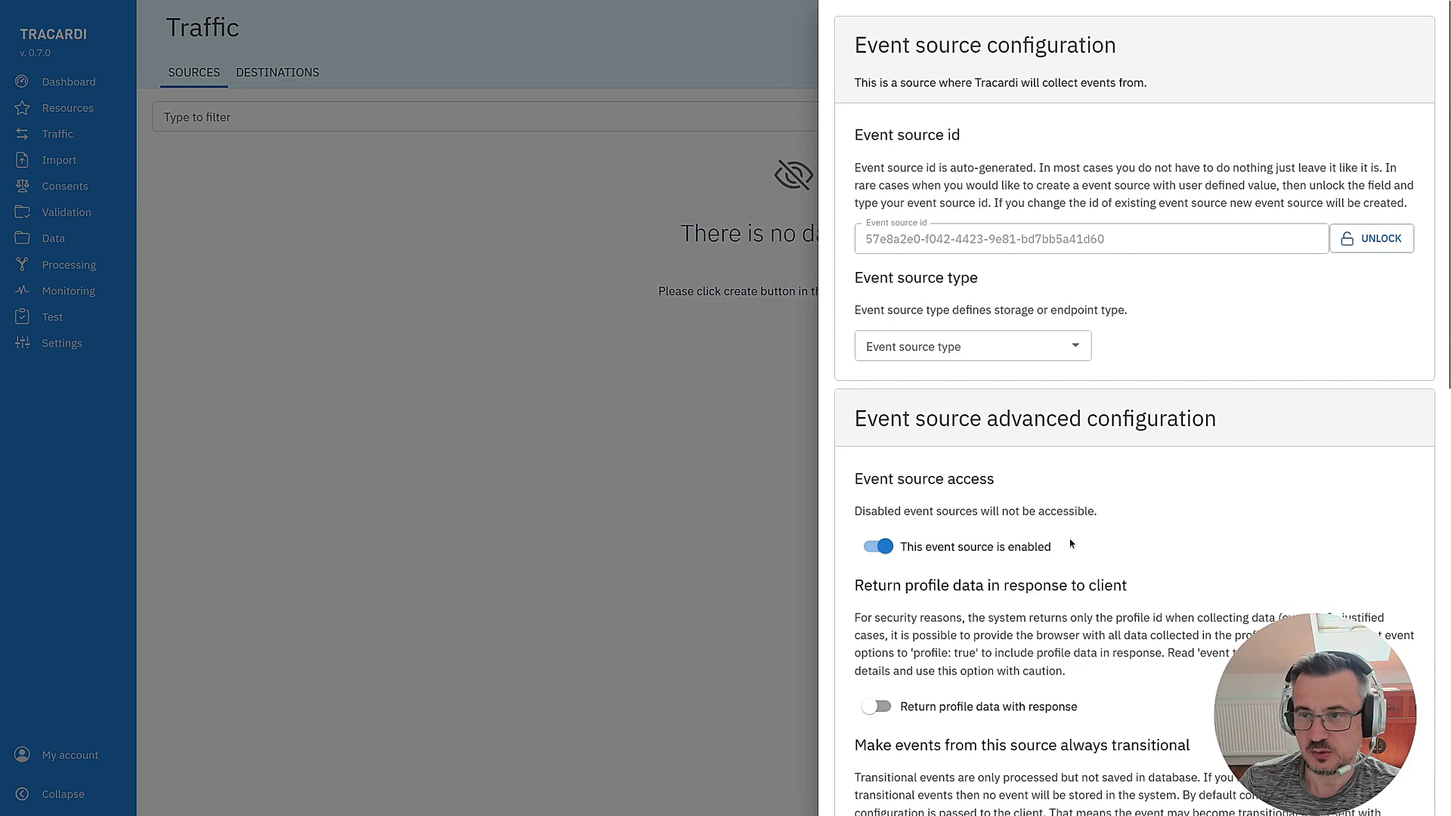
click(975, 345)
click(887, 408)
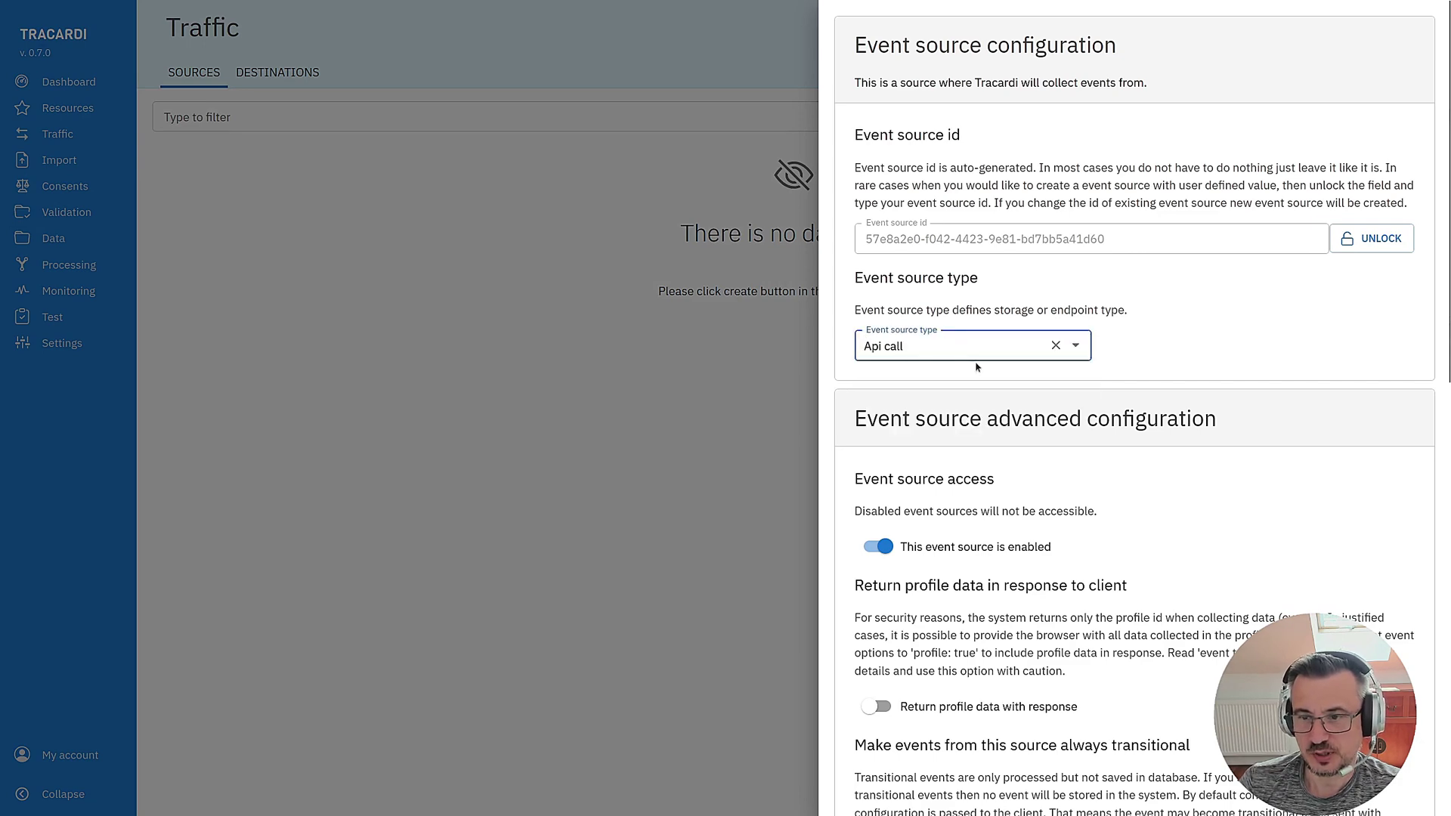
scroll(975, 367, down, 4)
scroll(944, 412, down, 6)
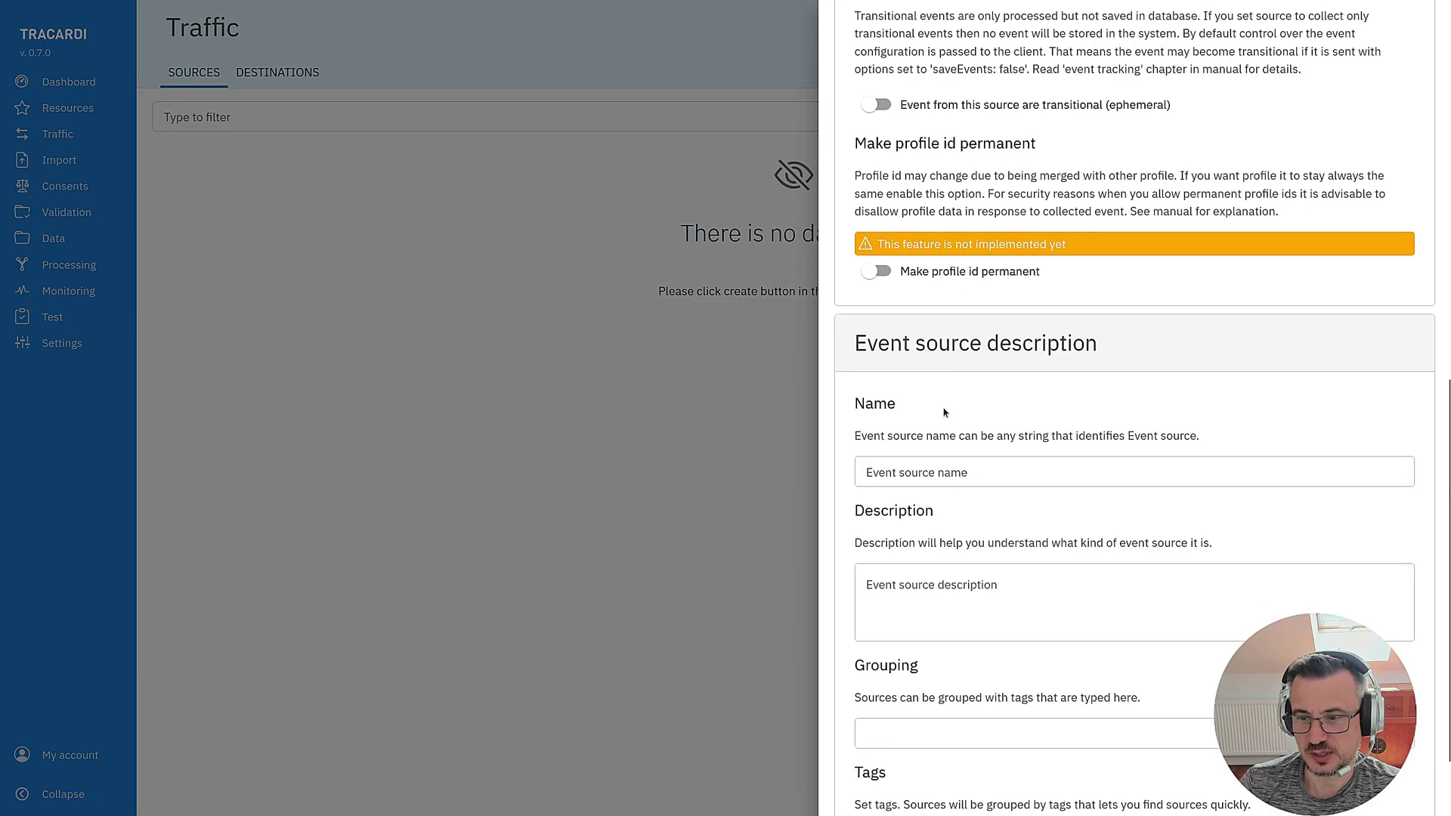
Name the event source 'Import from MySQL' and save it.
click(947, 465)
text(Im)
scroll(953, 431, down, 1)
text(port form)
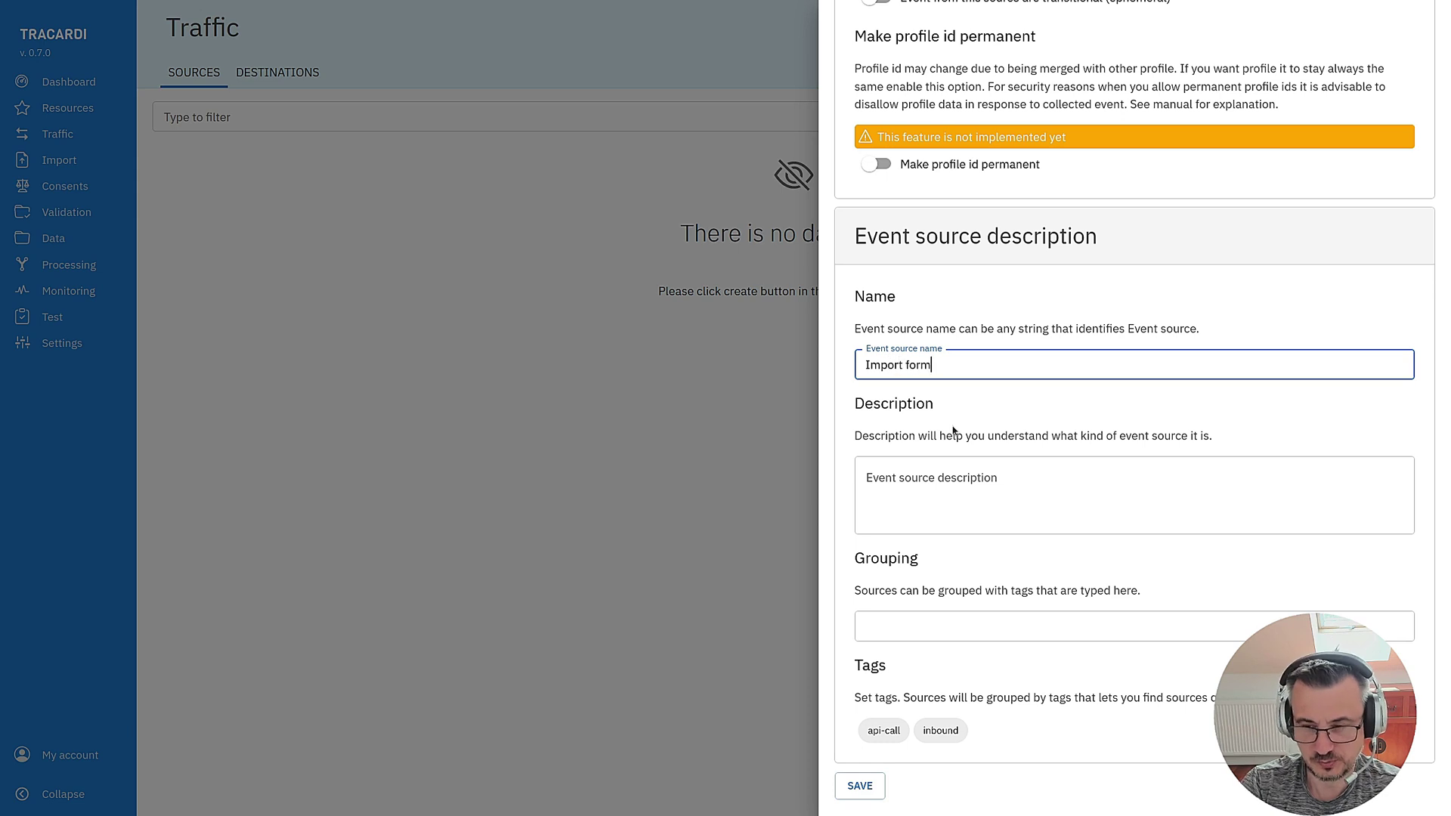
key(BackSpace)
key(BackSpace)
key(BackSpace)
text(rom My)
key(Return)
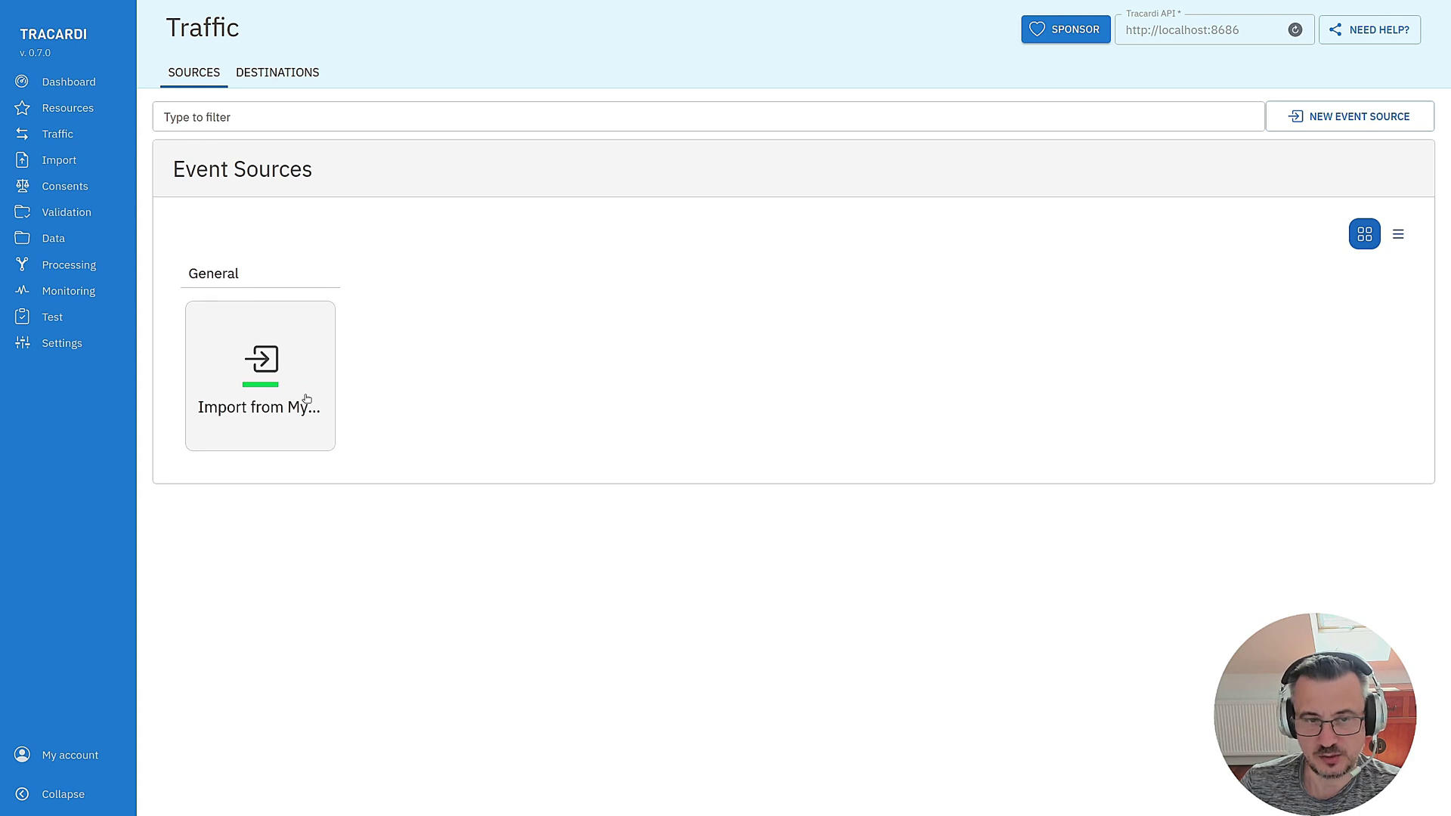
Create a new MySQL-type resource named 'MySQL - CiviCRM'.
click(68, 108)
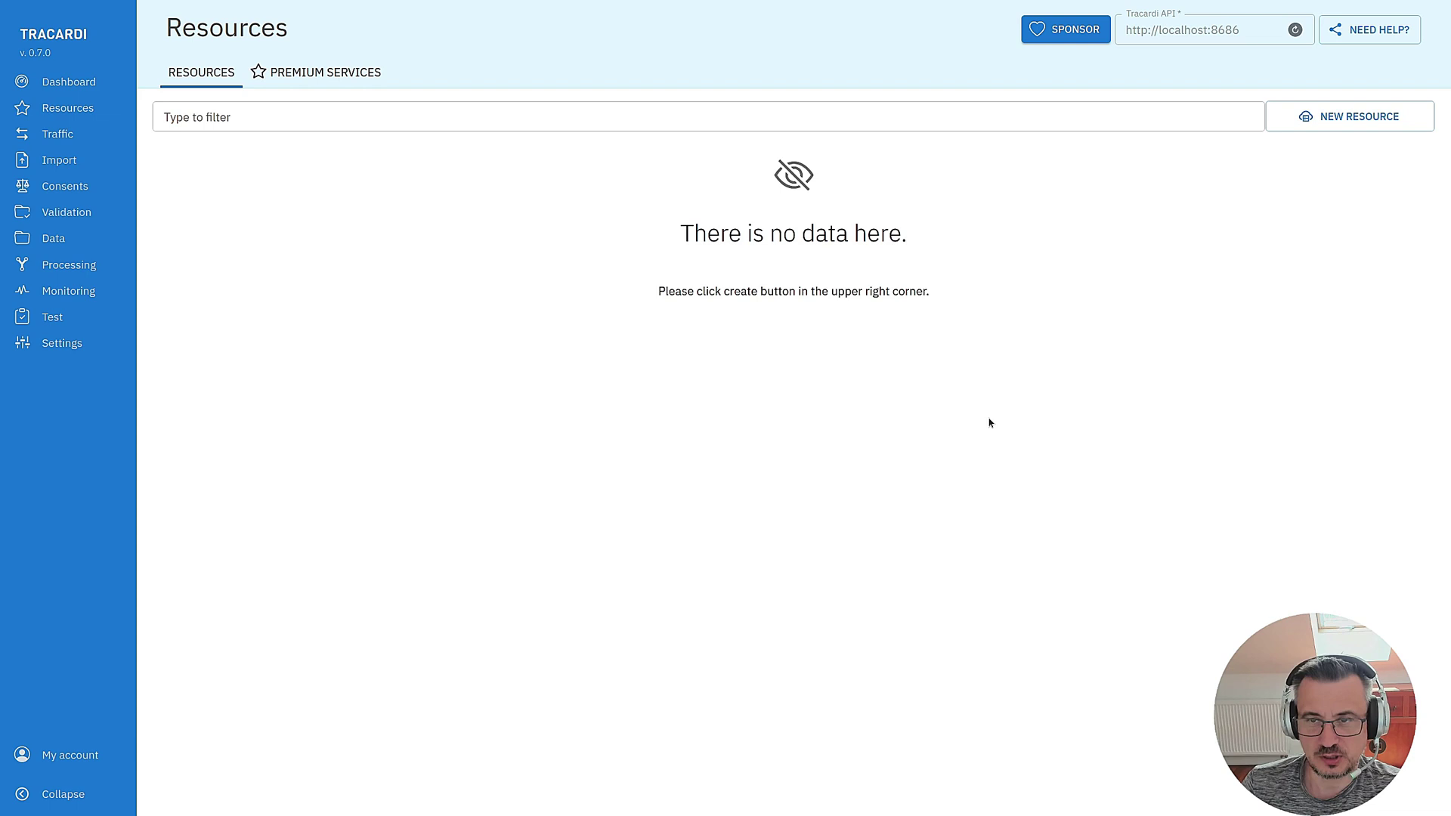
click(1348, 123)
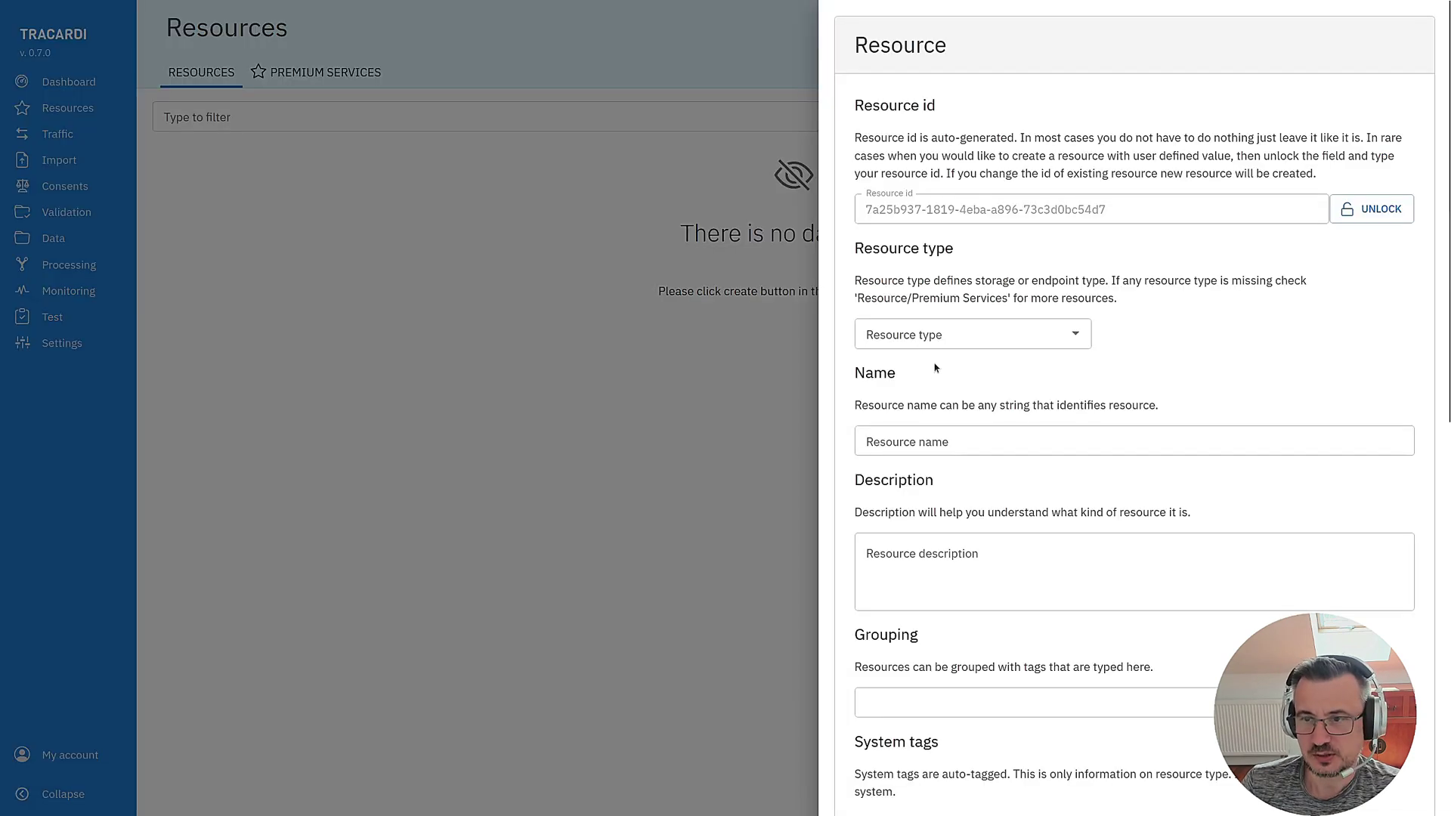
click(939, 337)
scroll(955, 519, down, 4)
scroll(939, 372, up, 4)
click(922, 332)
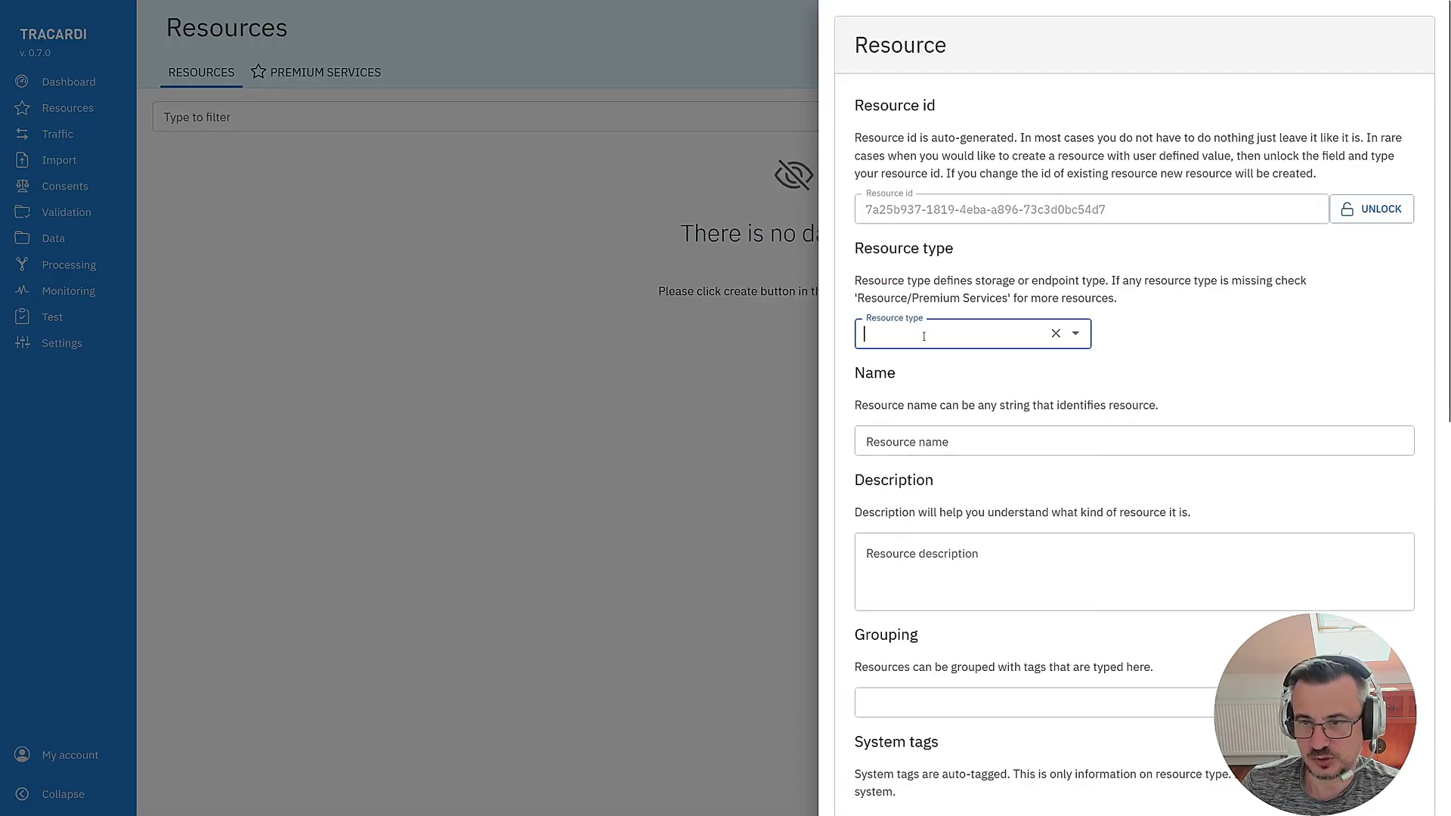
text(MySQ)
click(977, 370)
click(956, 431)
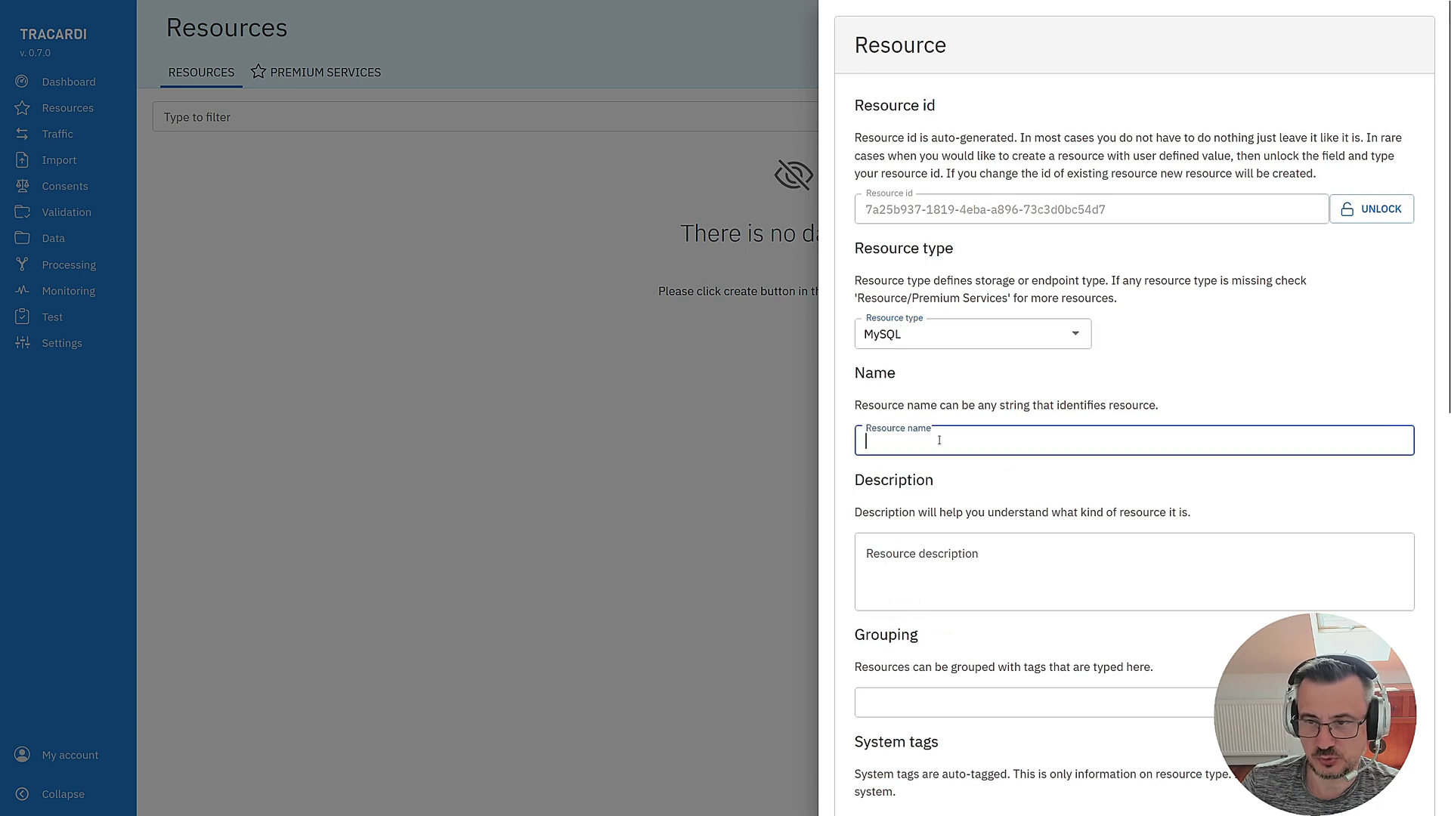
text(MySQL)
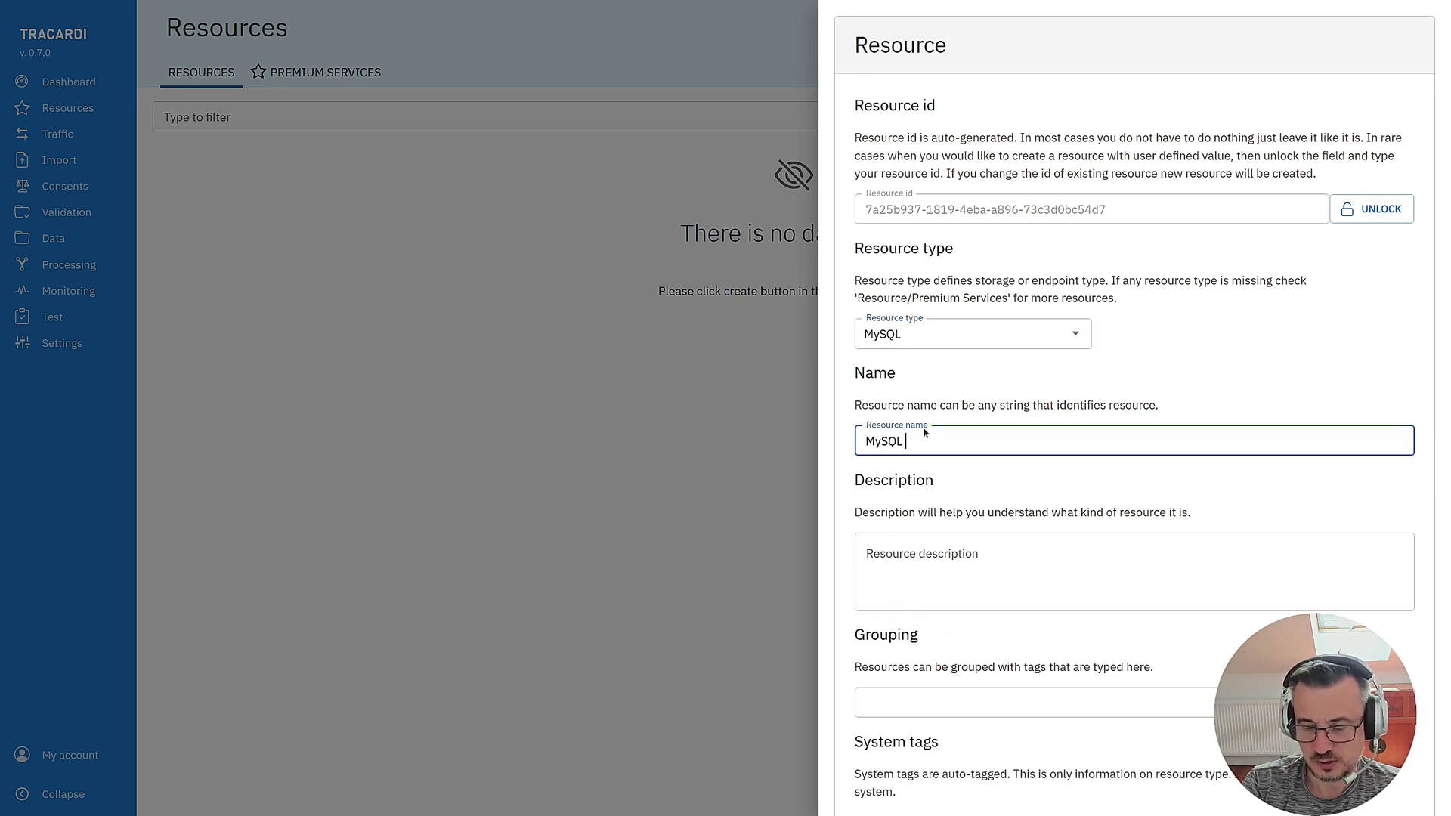
text( - C)
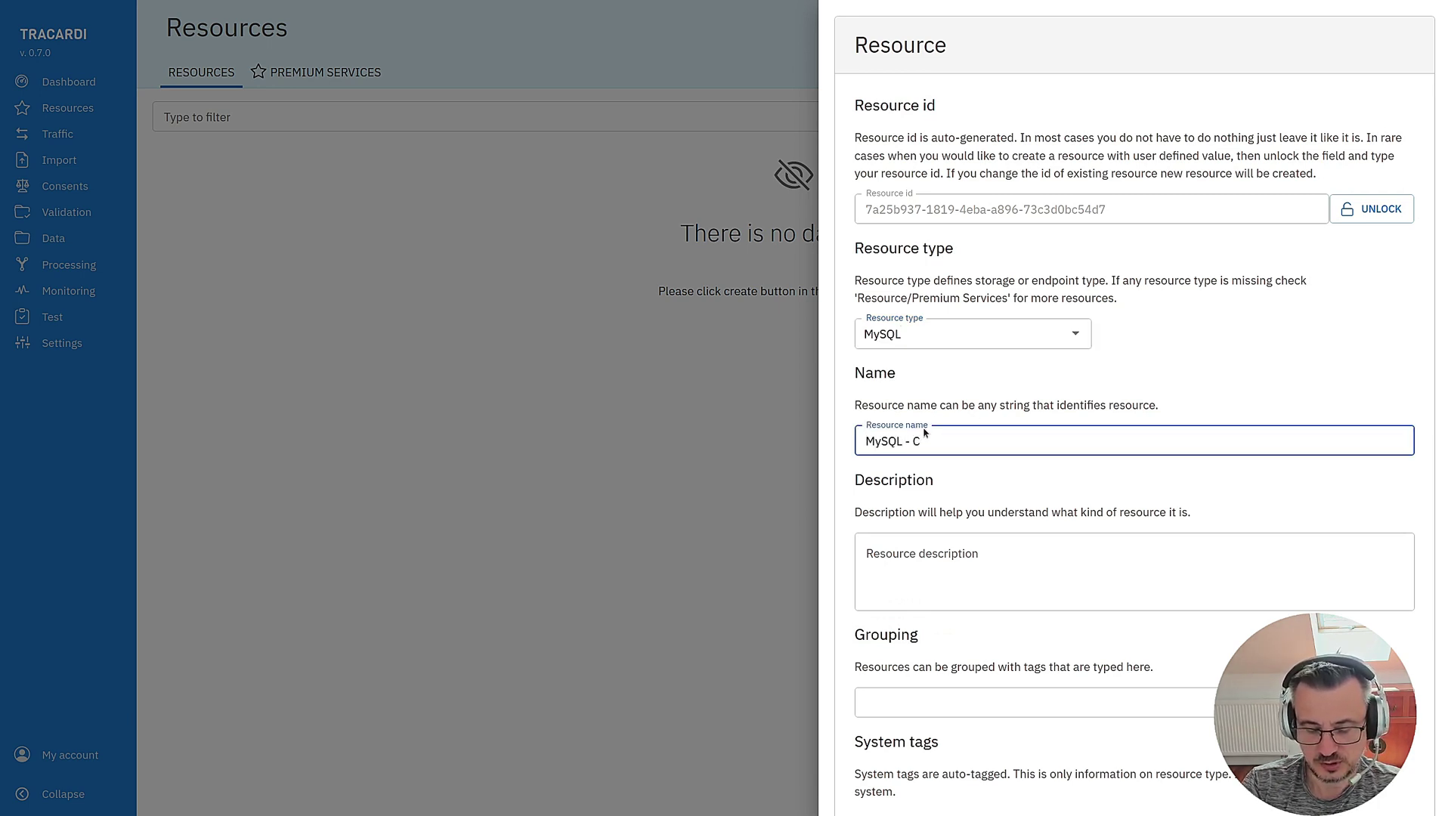
text(iviCRM)
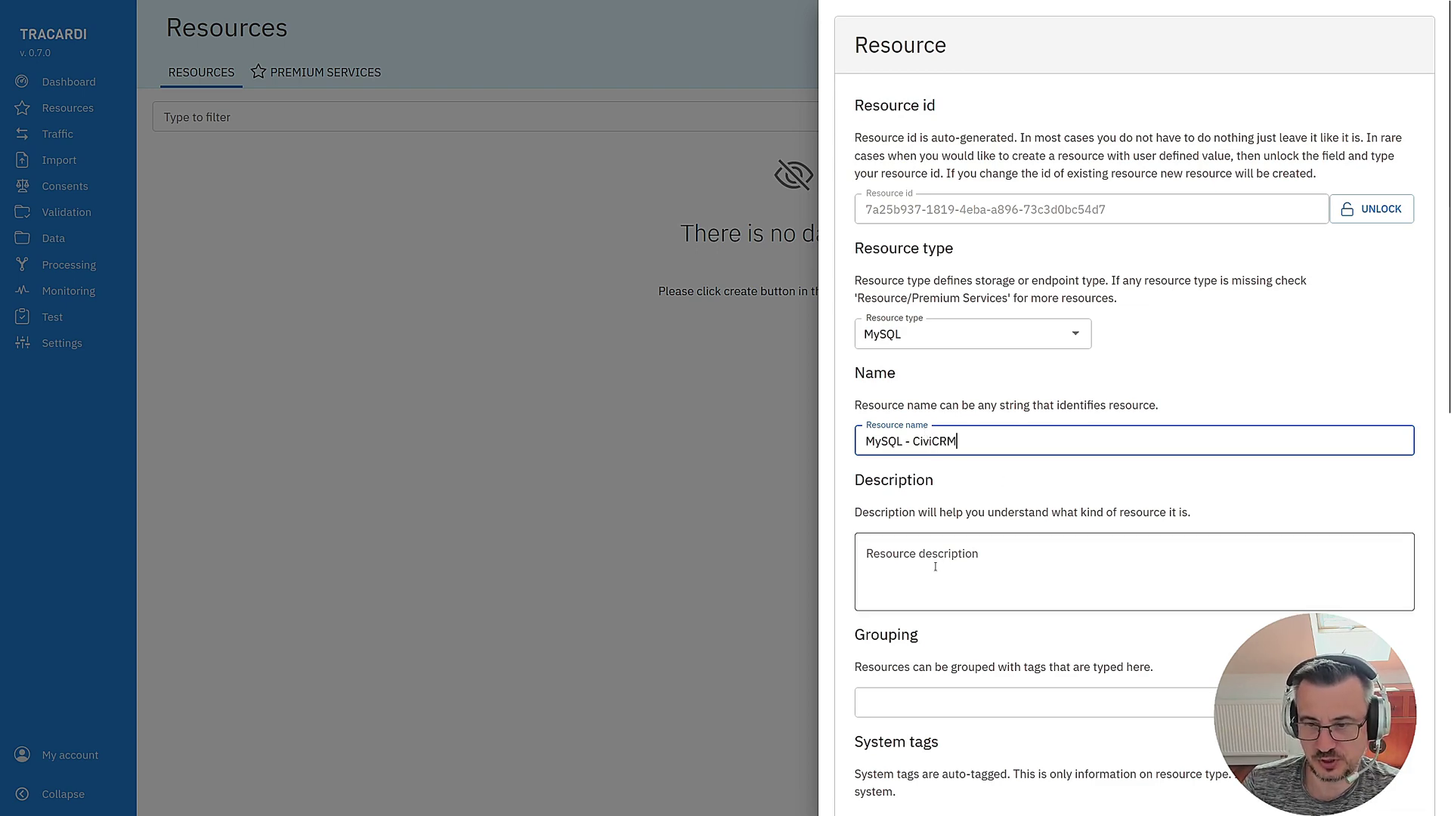
Review the resource's test and production credentials JSON.
scroll(935, 567, down, 8)
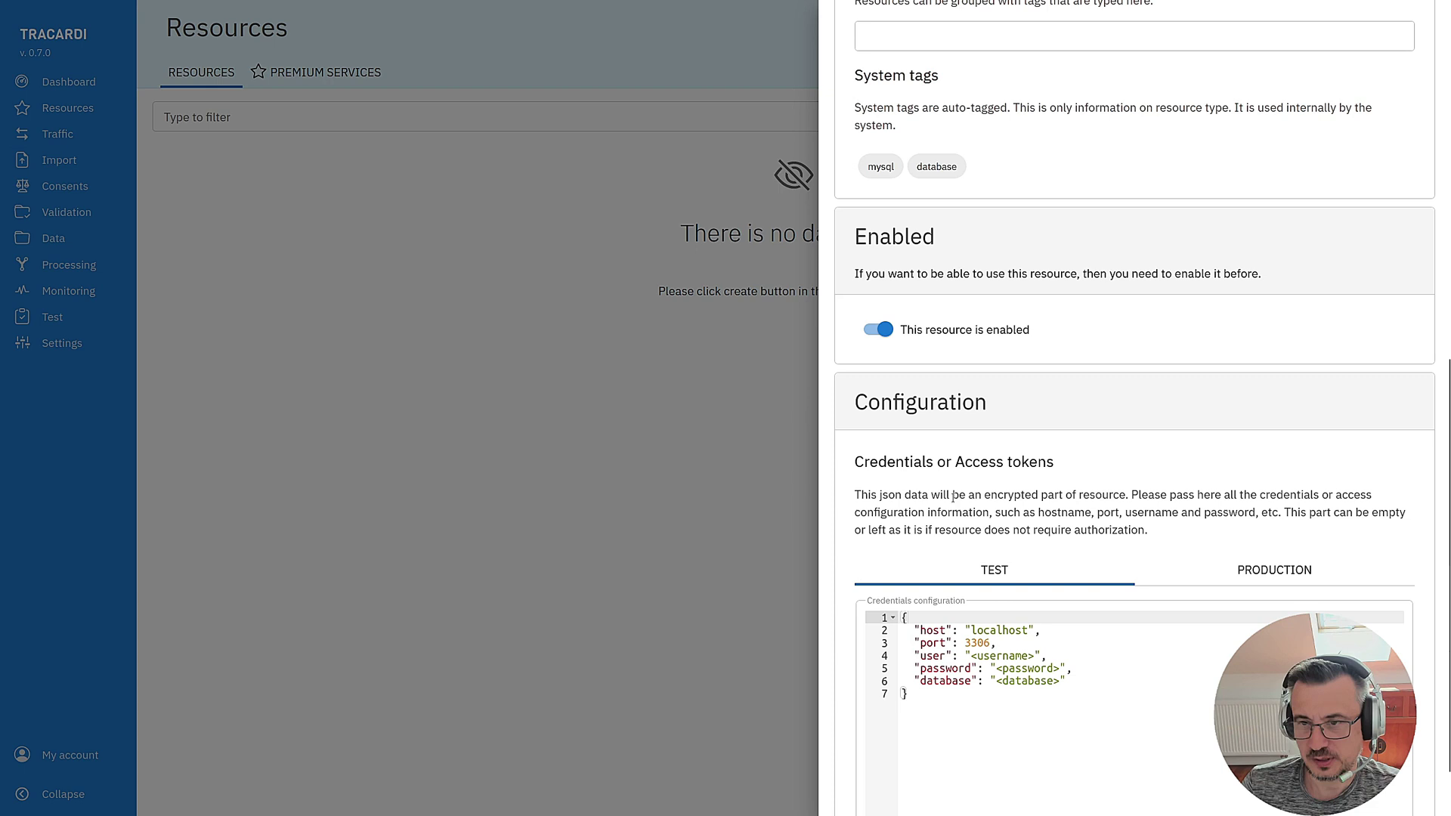
scroll(961, 382, down, 1)
drag(956, 617, 892, 537)
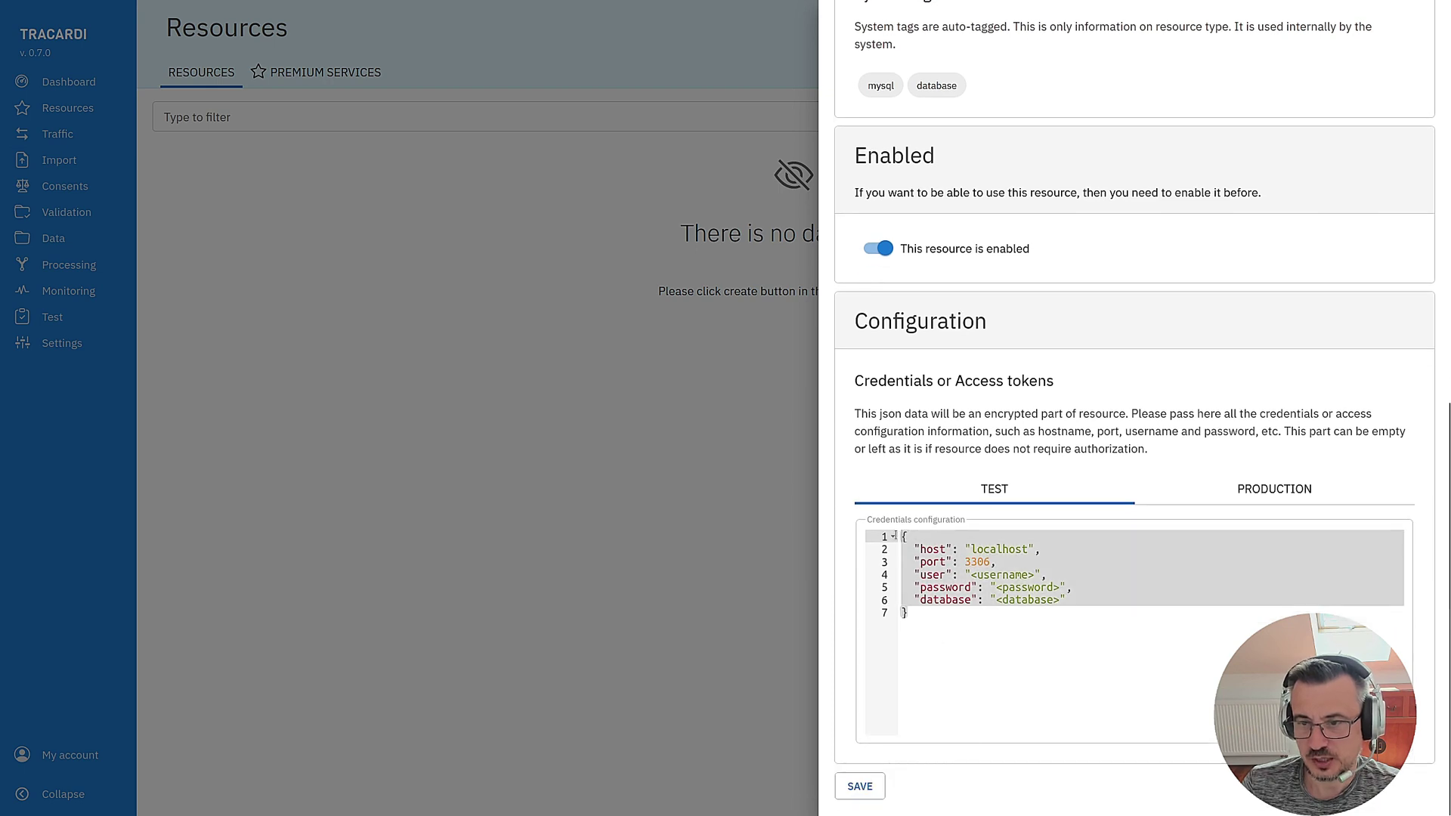
click(956, 618)
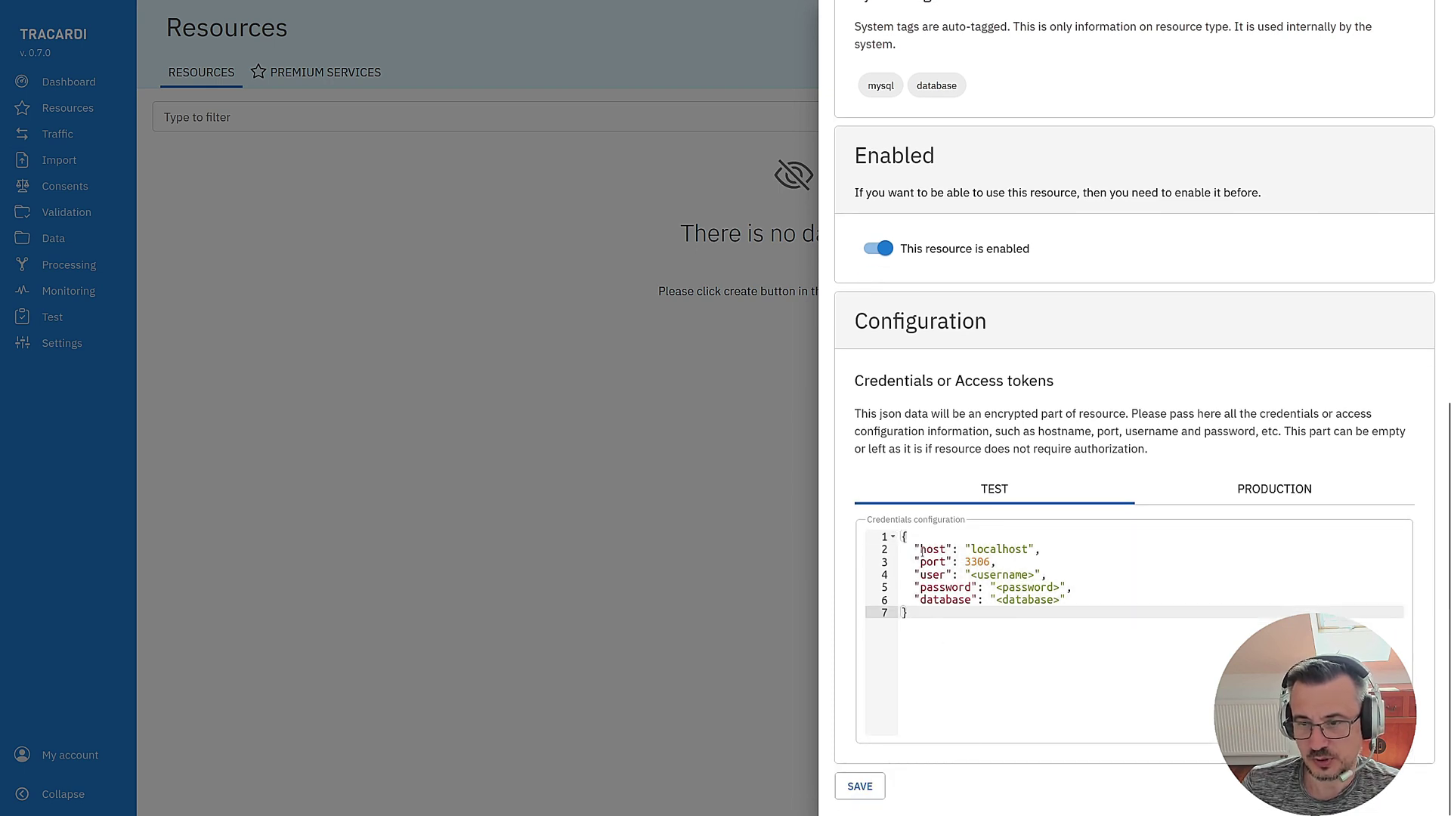
key(ctrl+a)
click(950, 639)
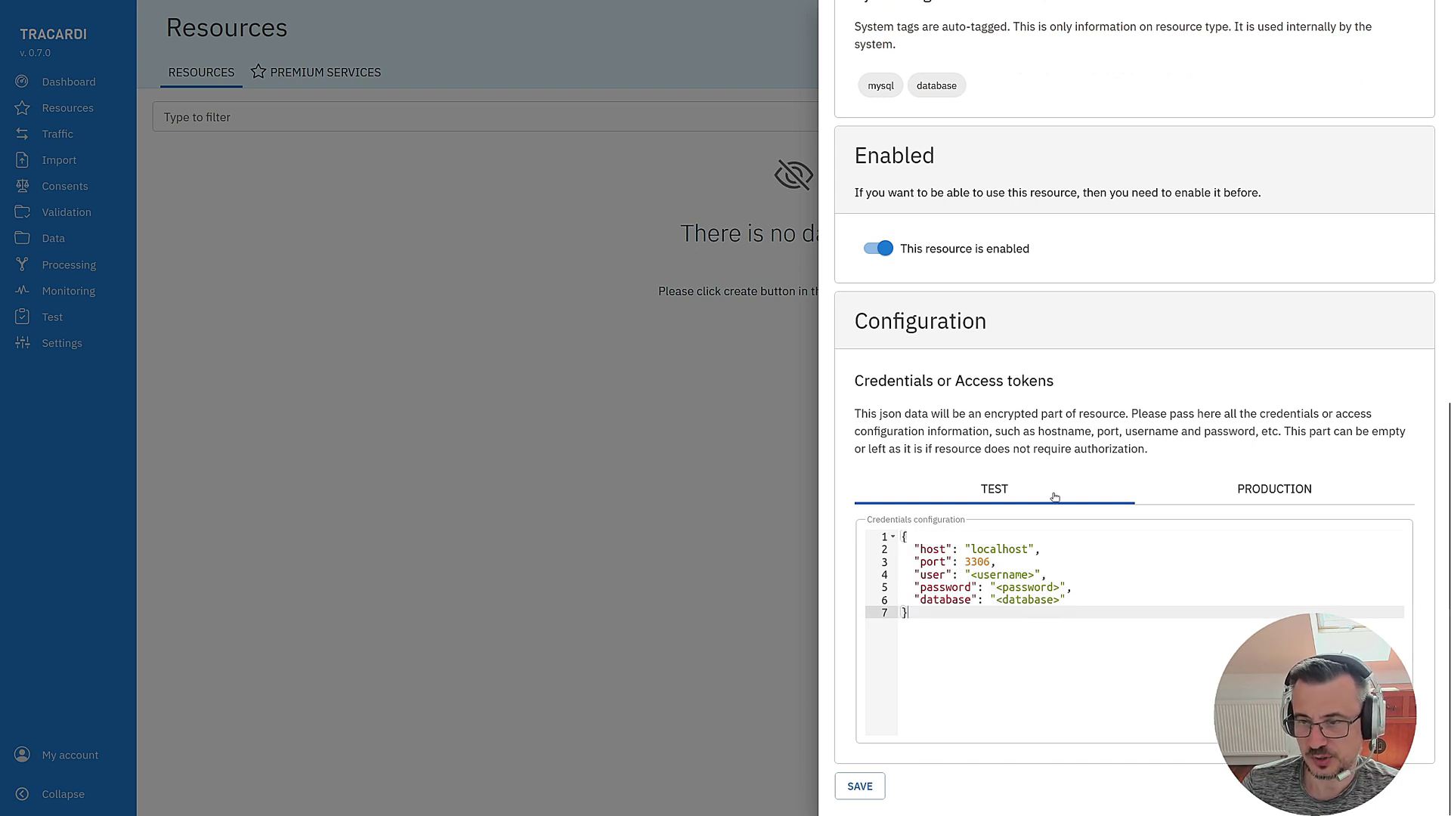
click(1281, 492)
click(996, 492)
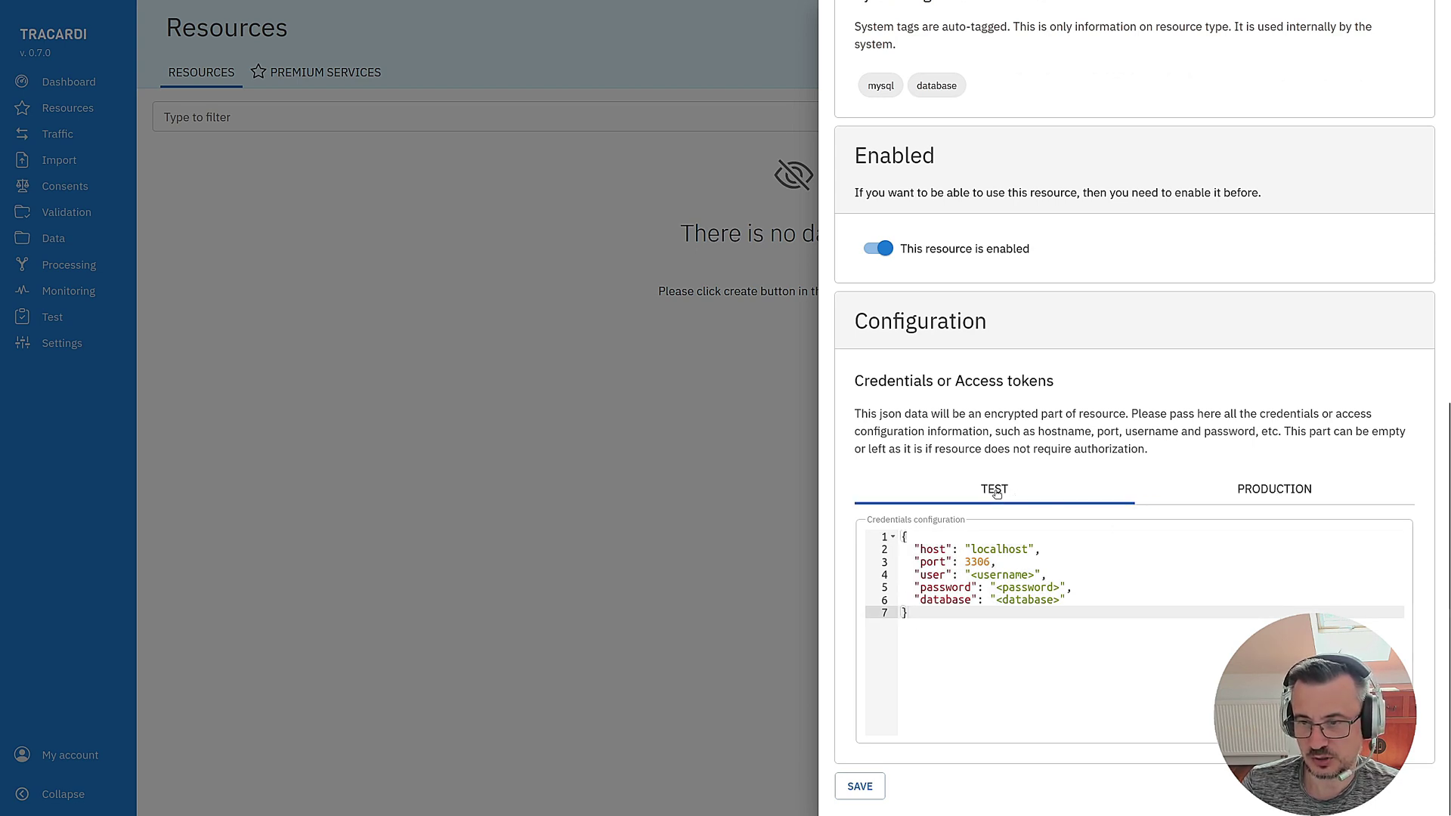
click(1285, 499)
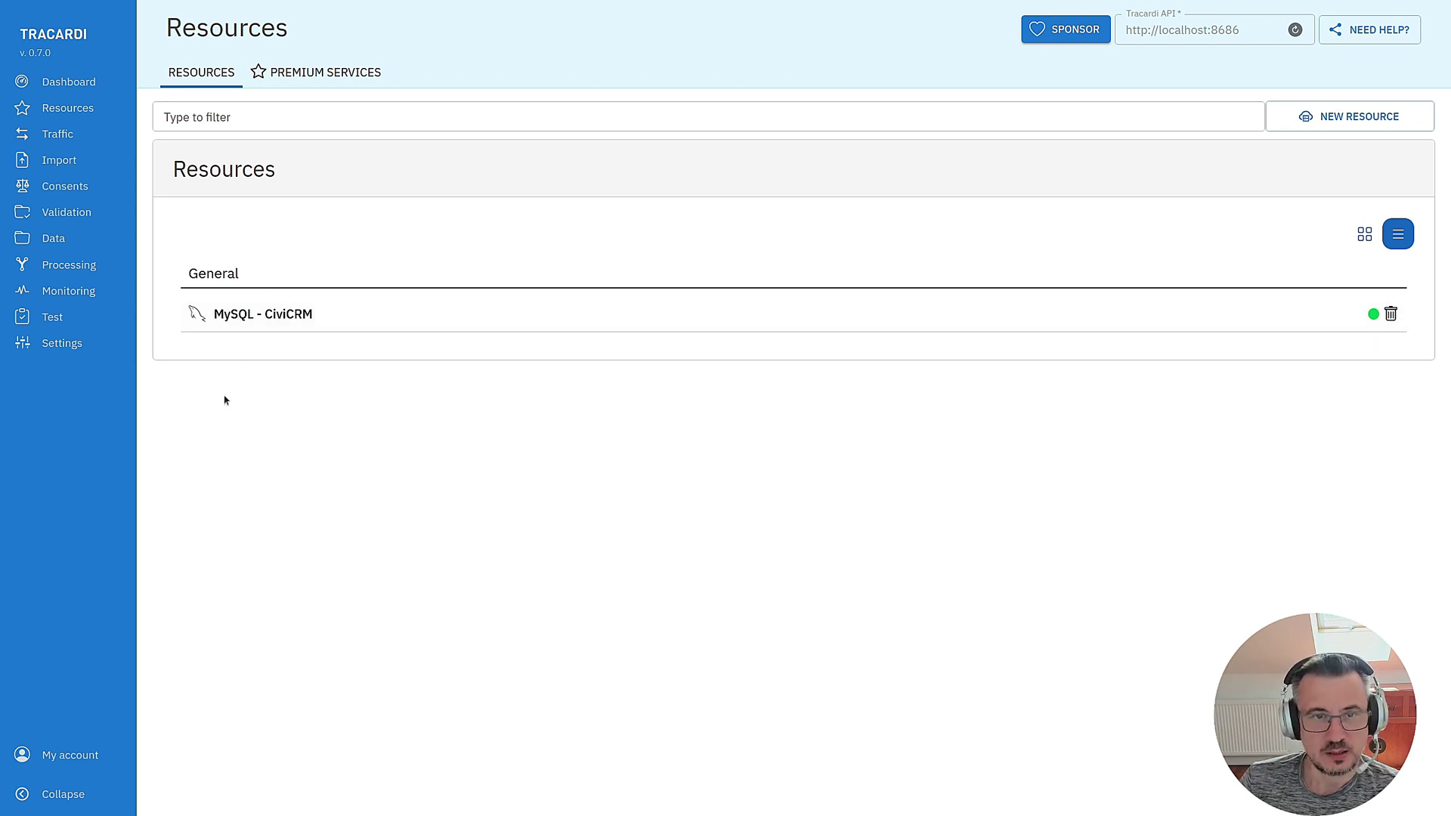
Start a new import and paste in its CiviCRM name and description.
click(65, 161)
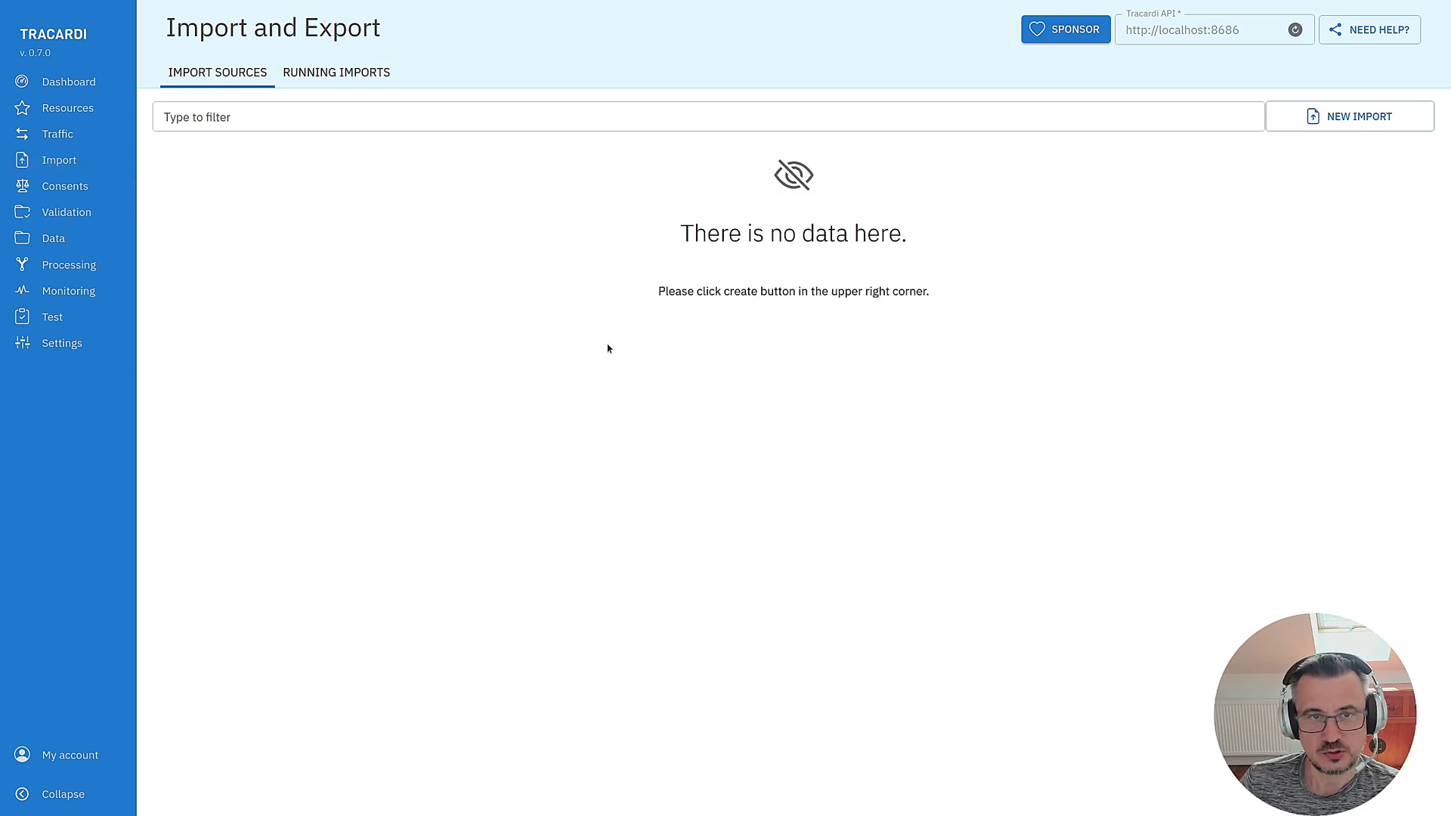
click(1330, 117)
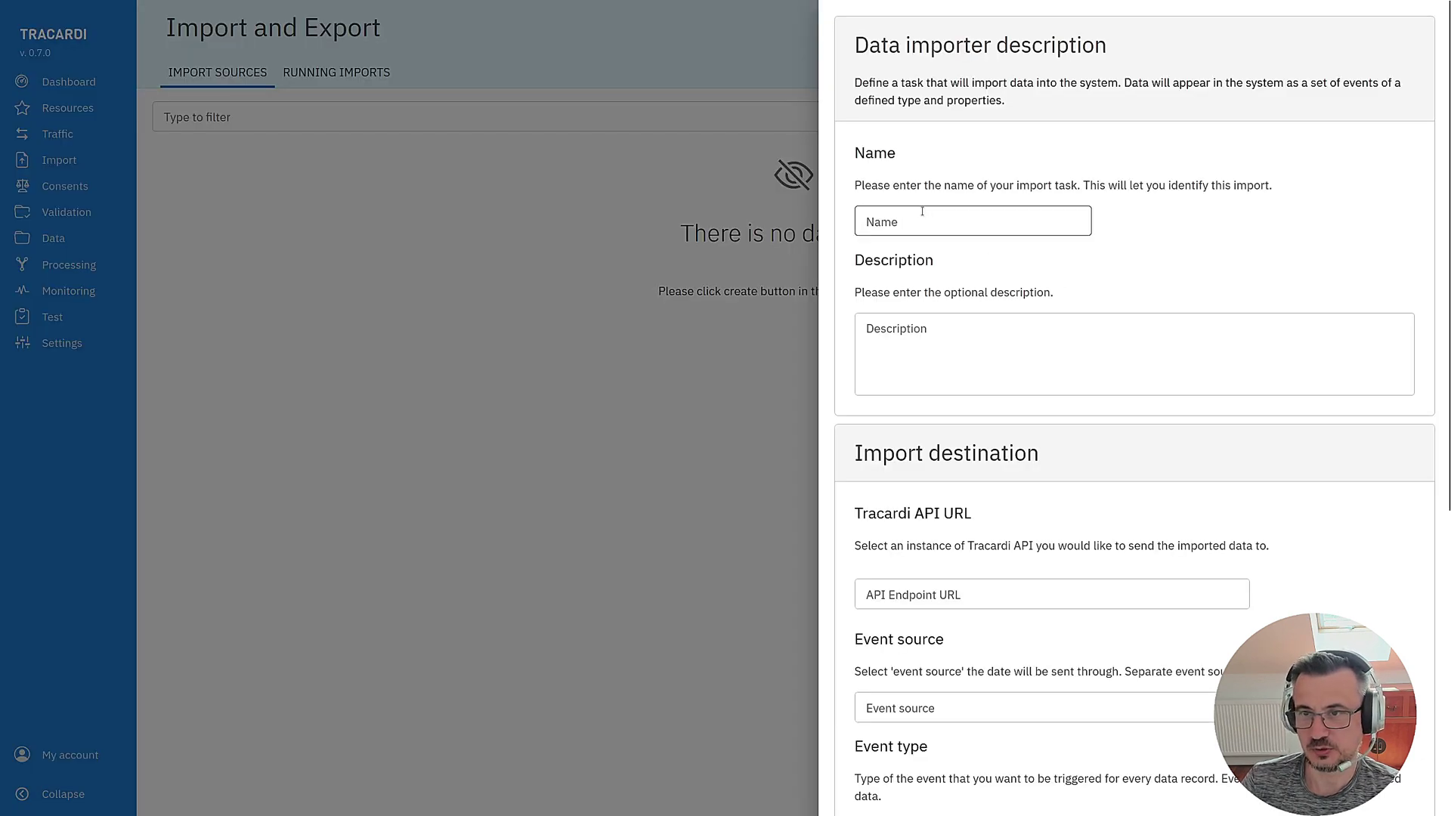
click(1017, 223)
text(CiviCRM - Import)
click(990, 357)
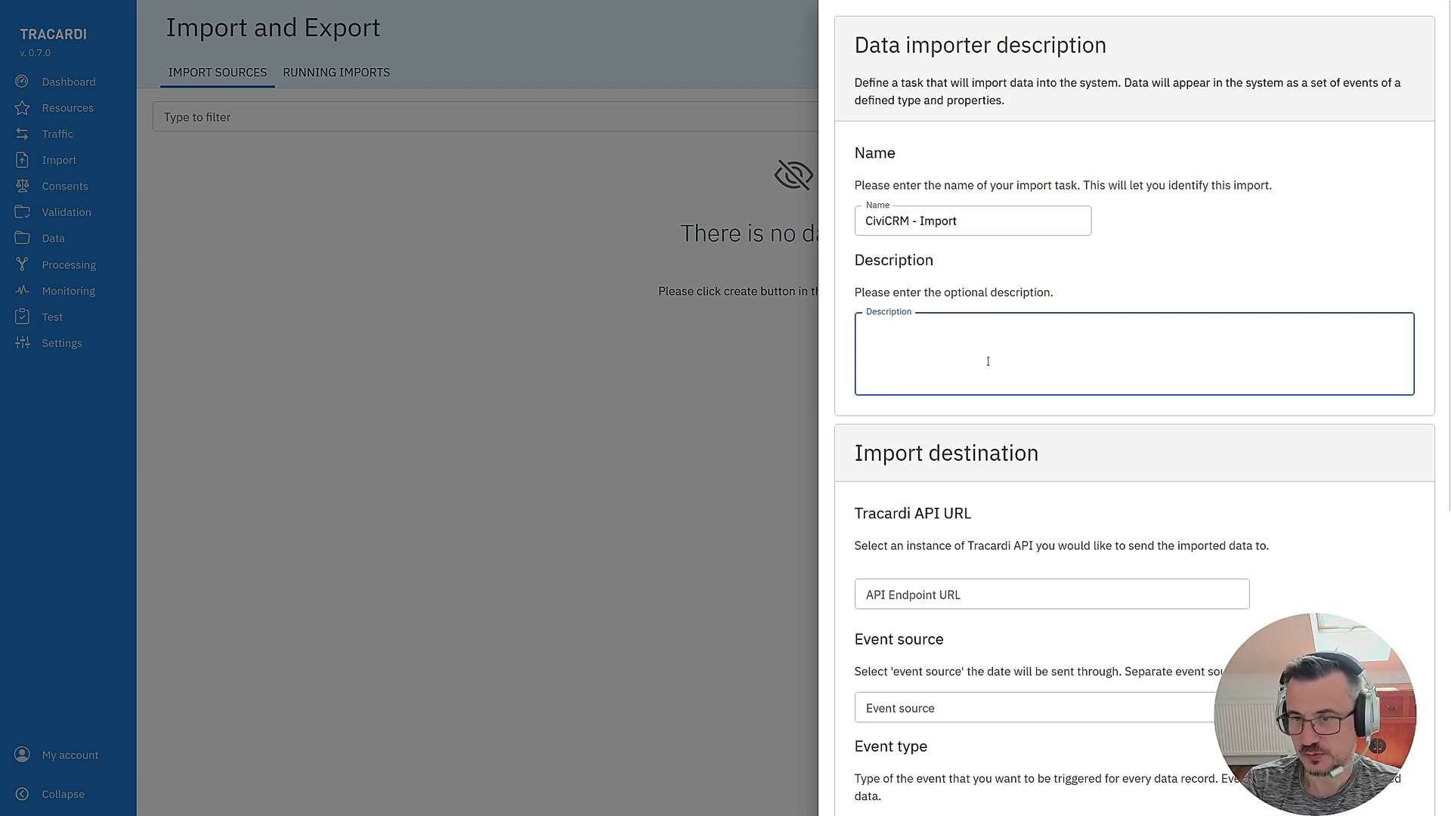
text(This is an import form CiviCRM database)
click(983, 595)
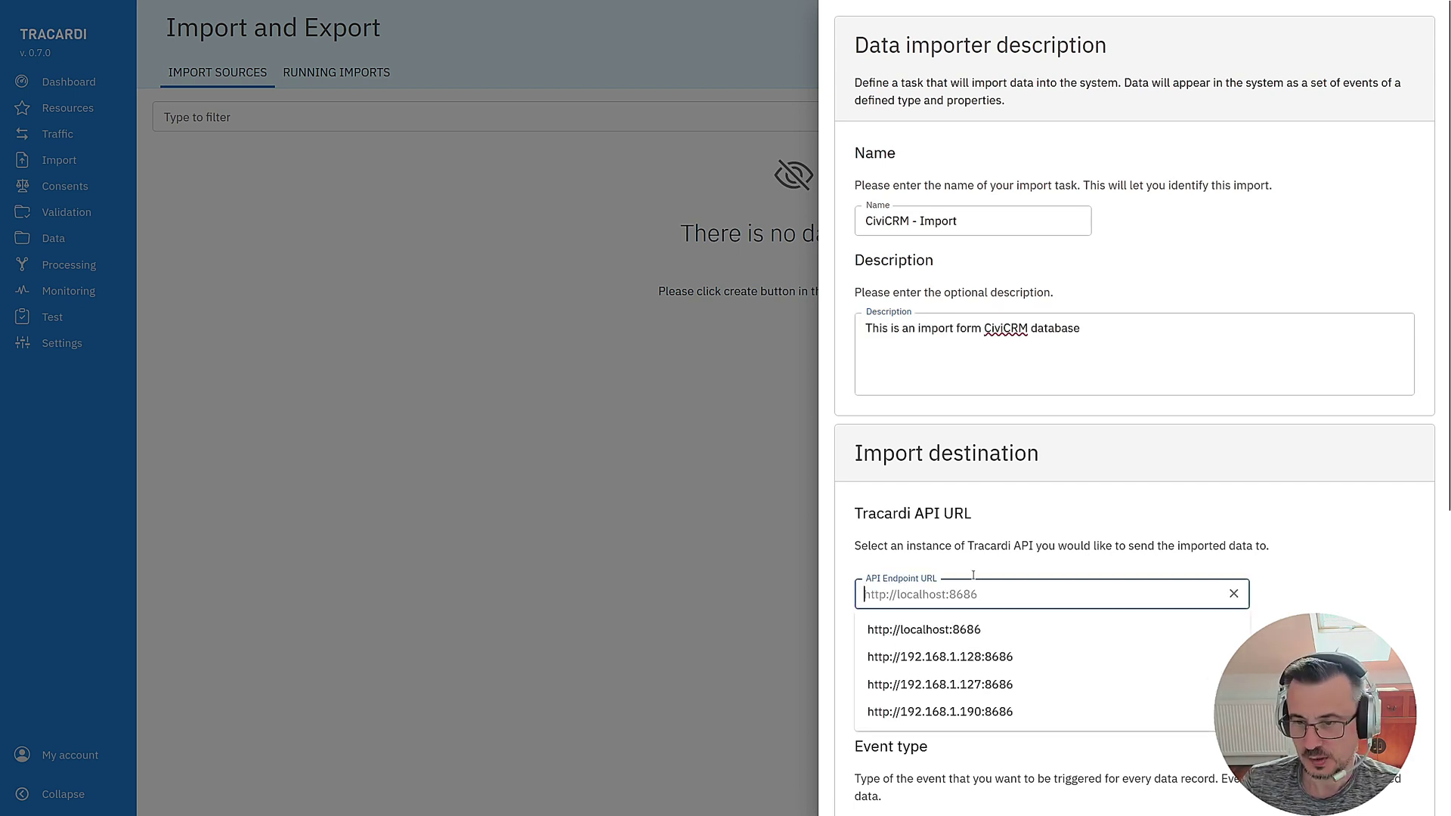
scroll(937, 340, down, 4)
click(937, 338)
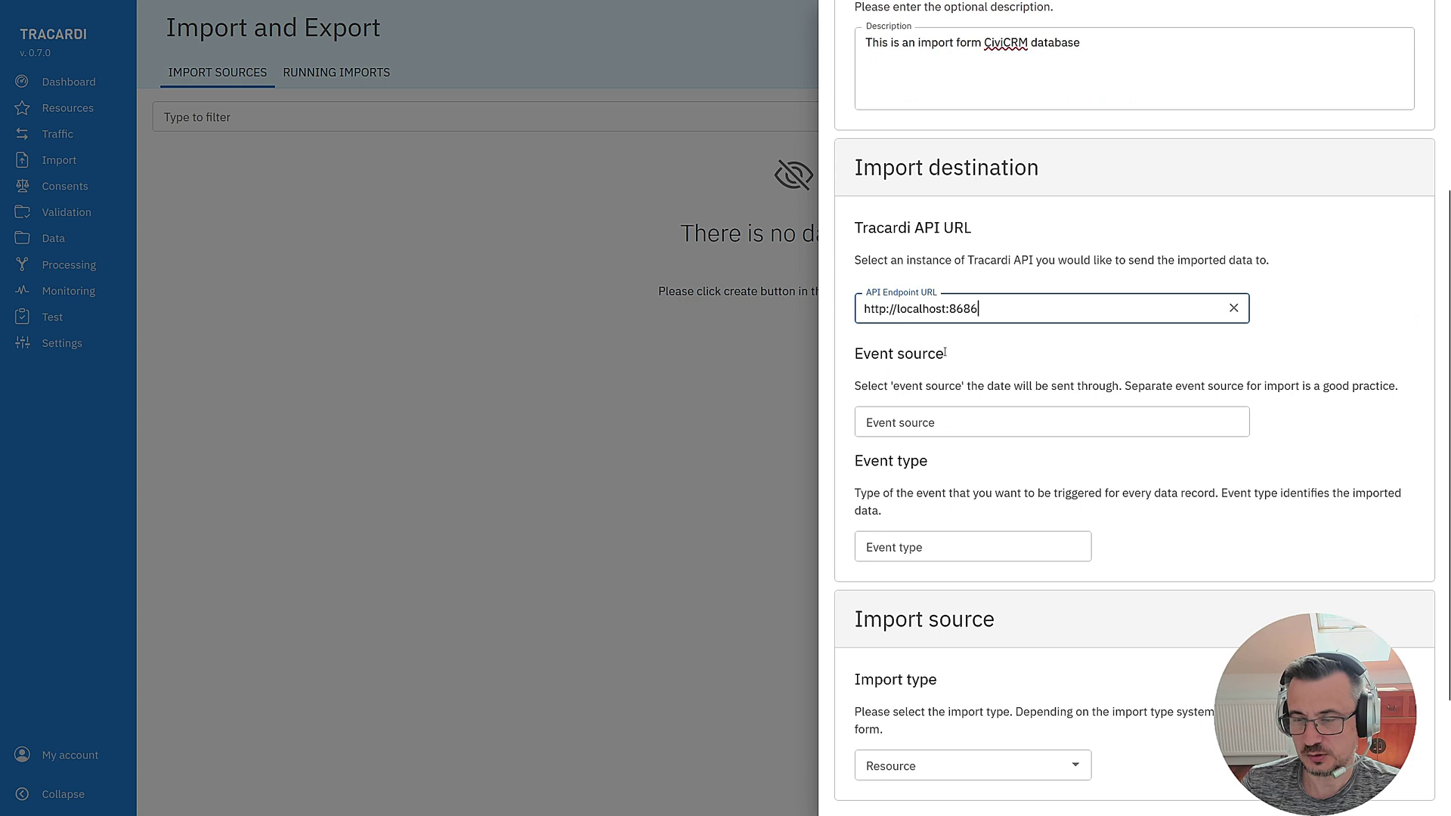
scroll(944, 352, down, 2)
click(969, 325)
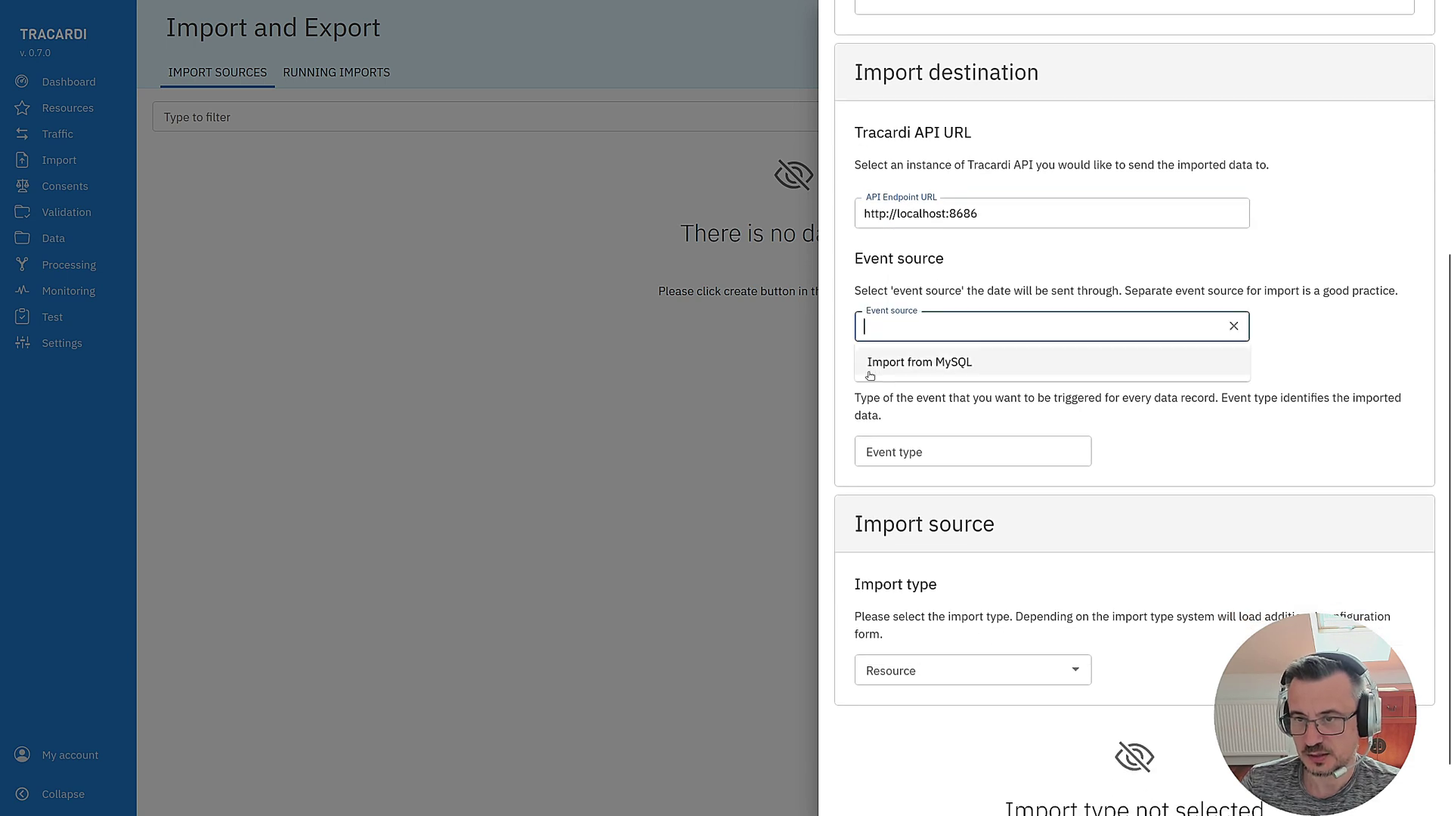
click(913, 368)
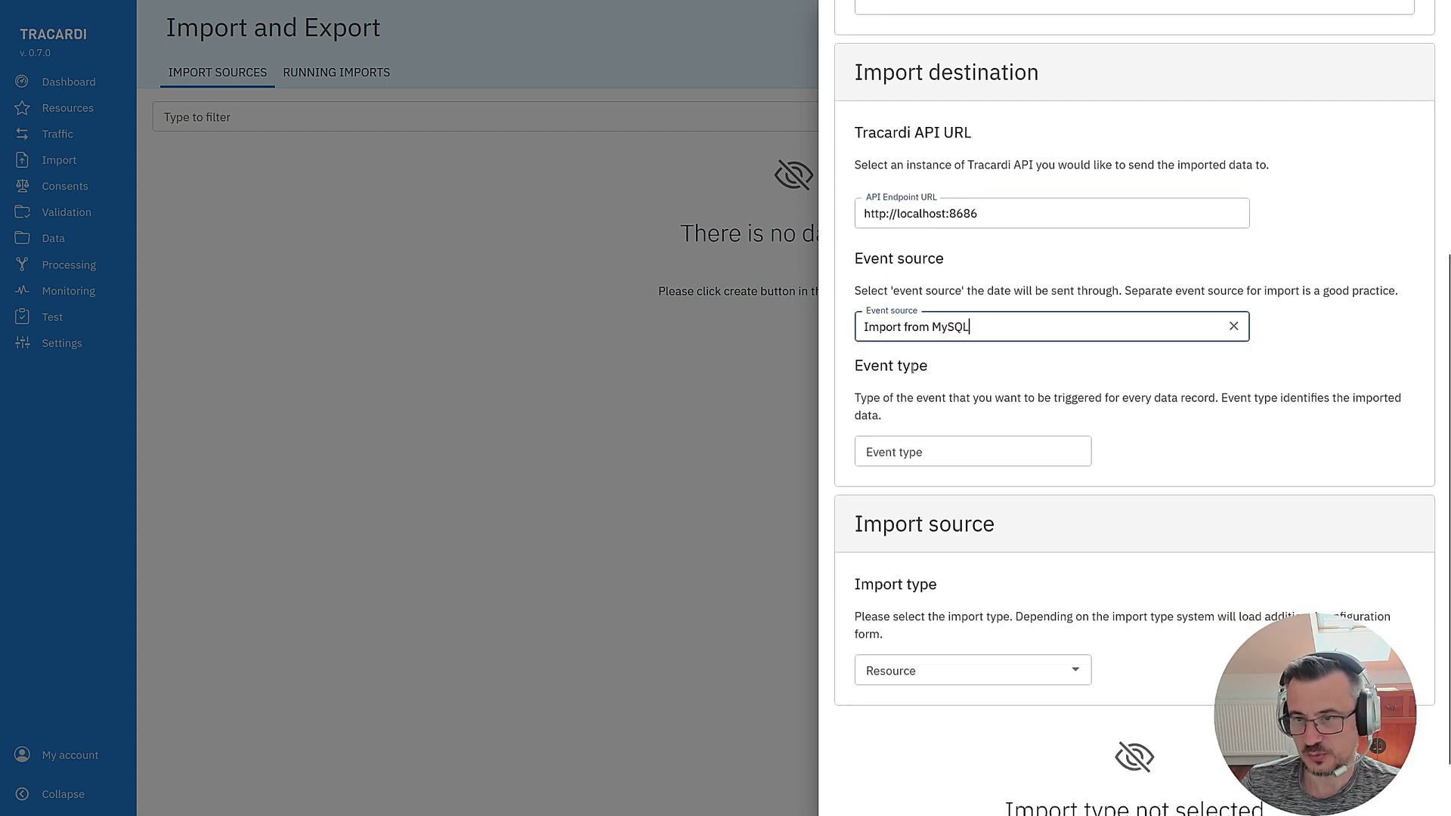
click(954, 452)
text(im)
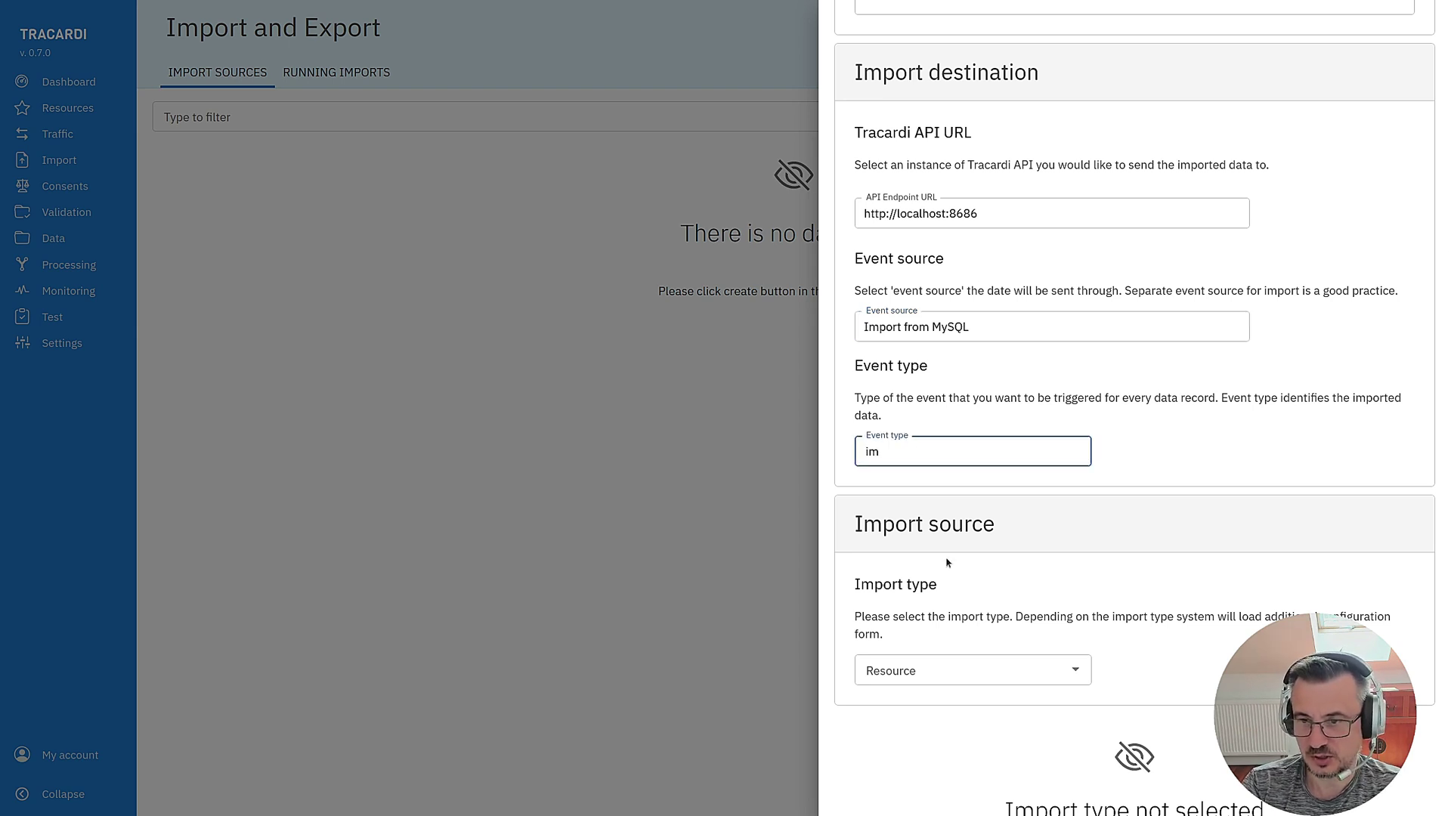
text(import)
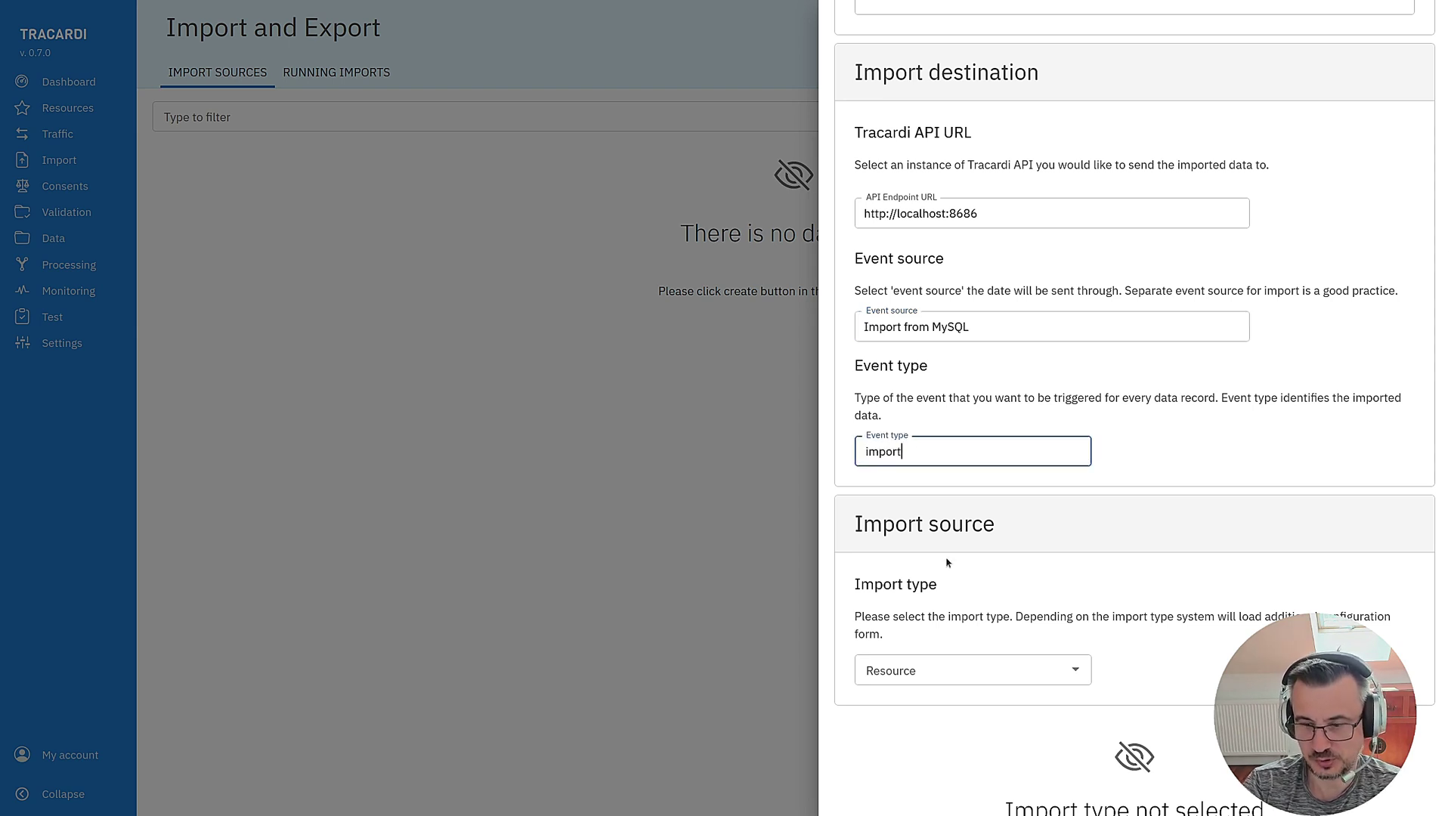
text(-from-civic)
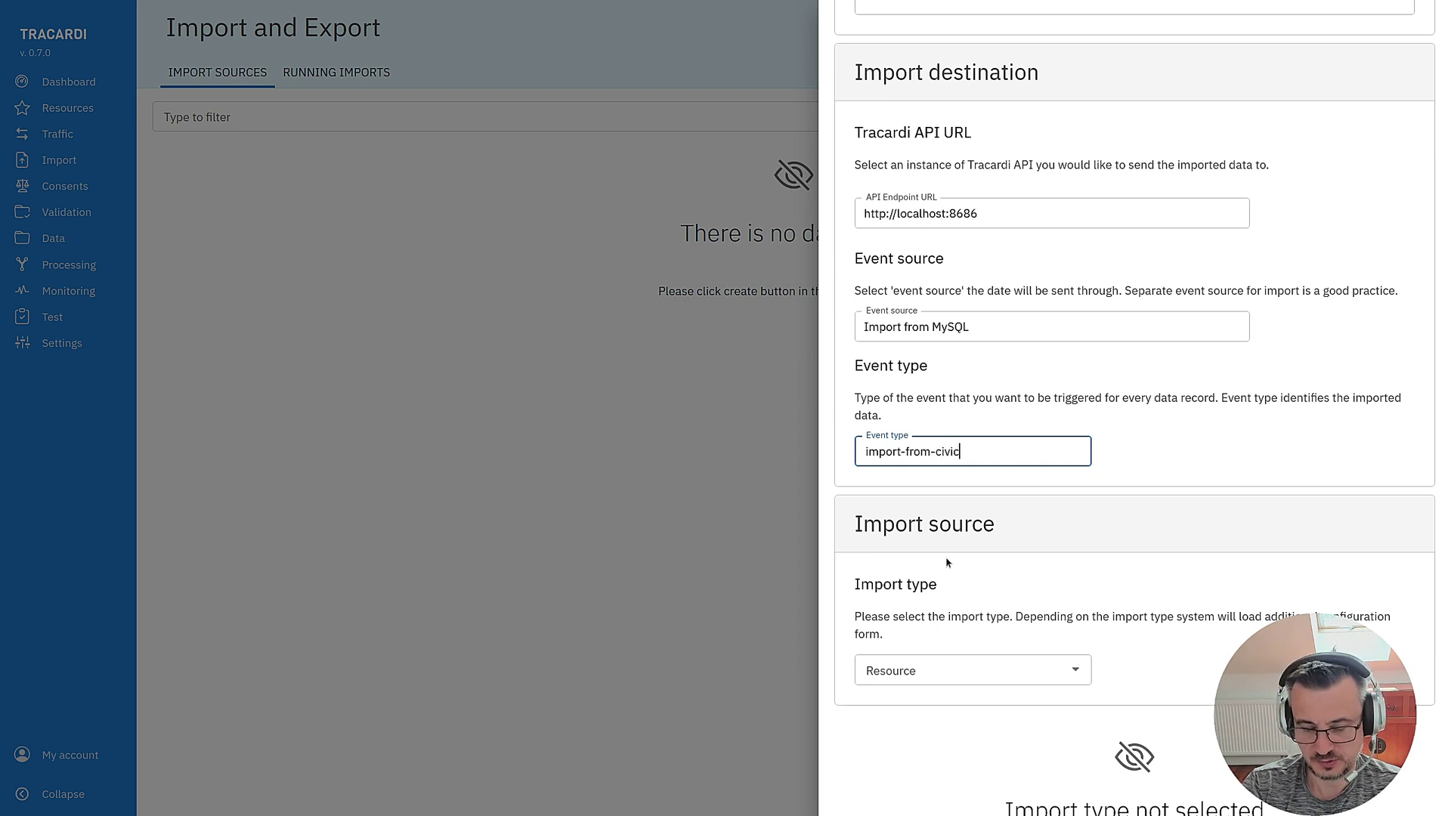
text(rm)
scroll(946, 563, down, 1)
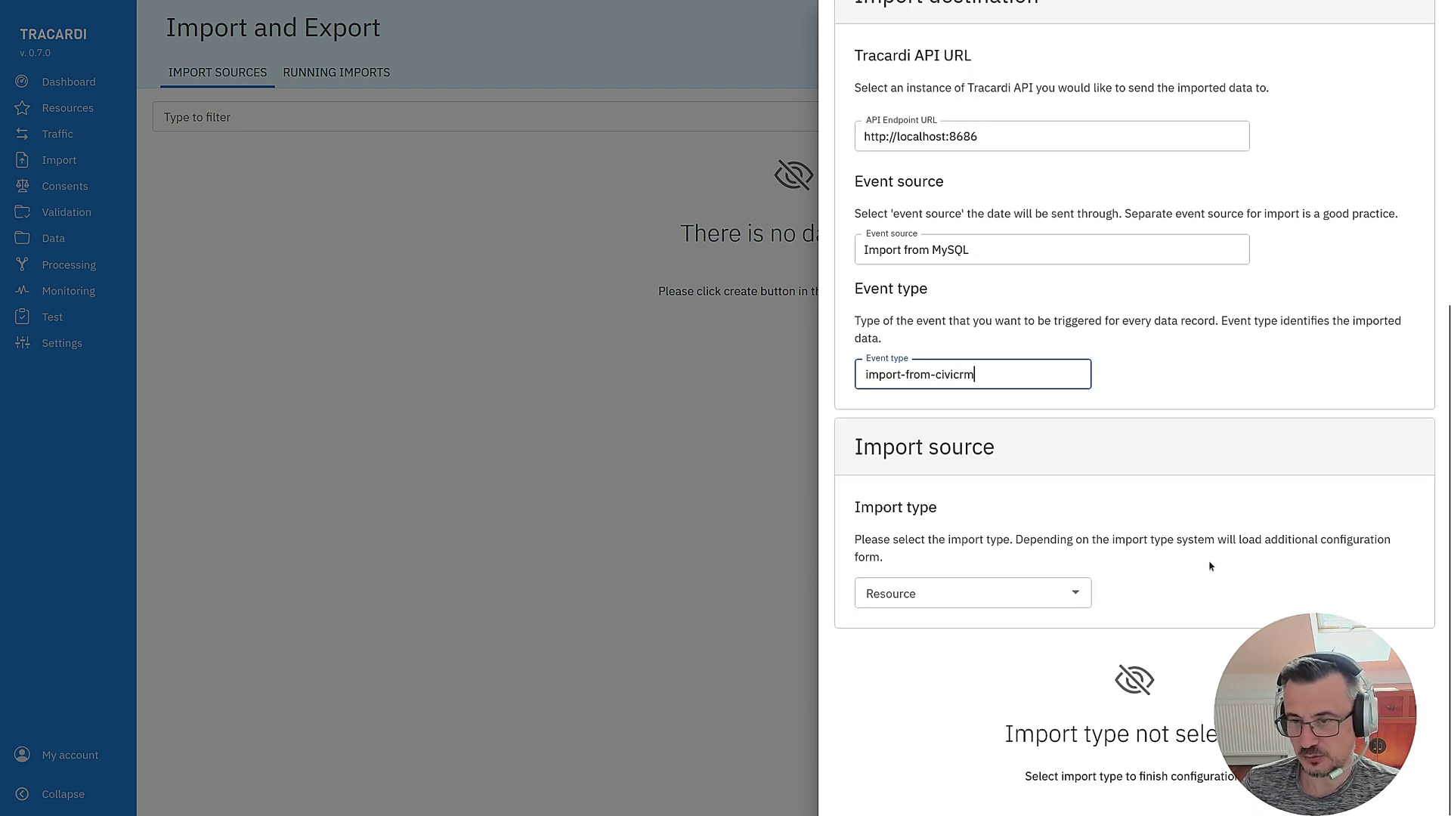
Set the import type to MySQL Table Import using the MySQL - CiviCRM resource.
click(989, 597)
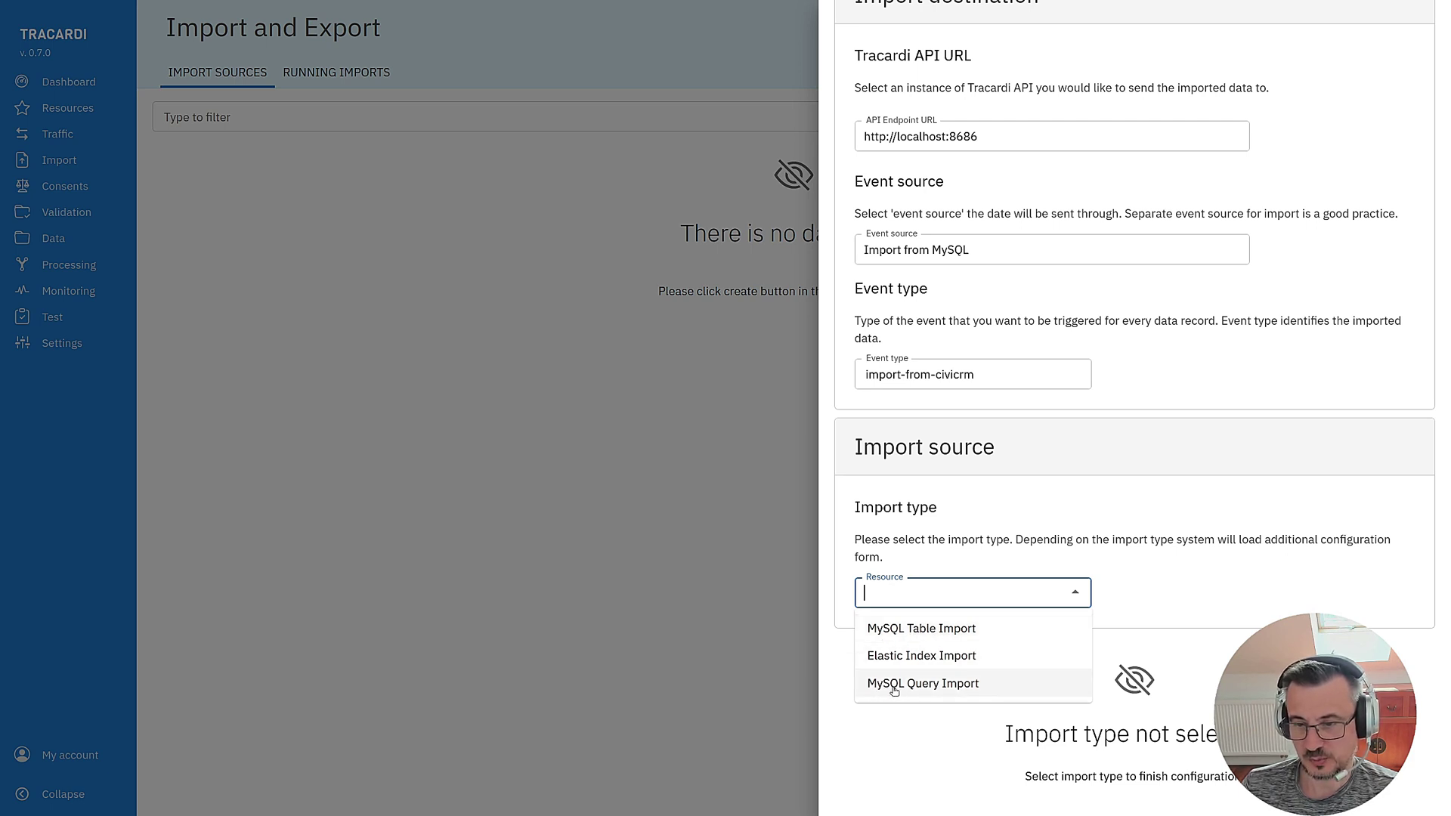
click(938, 636)
scroll(1030, 690, down, 8)
scroll(983, 529, up, 2)
click(907, 371)
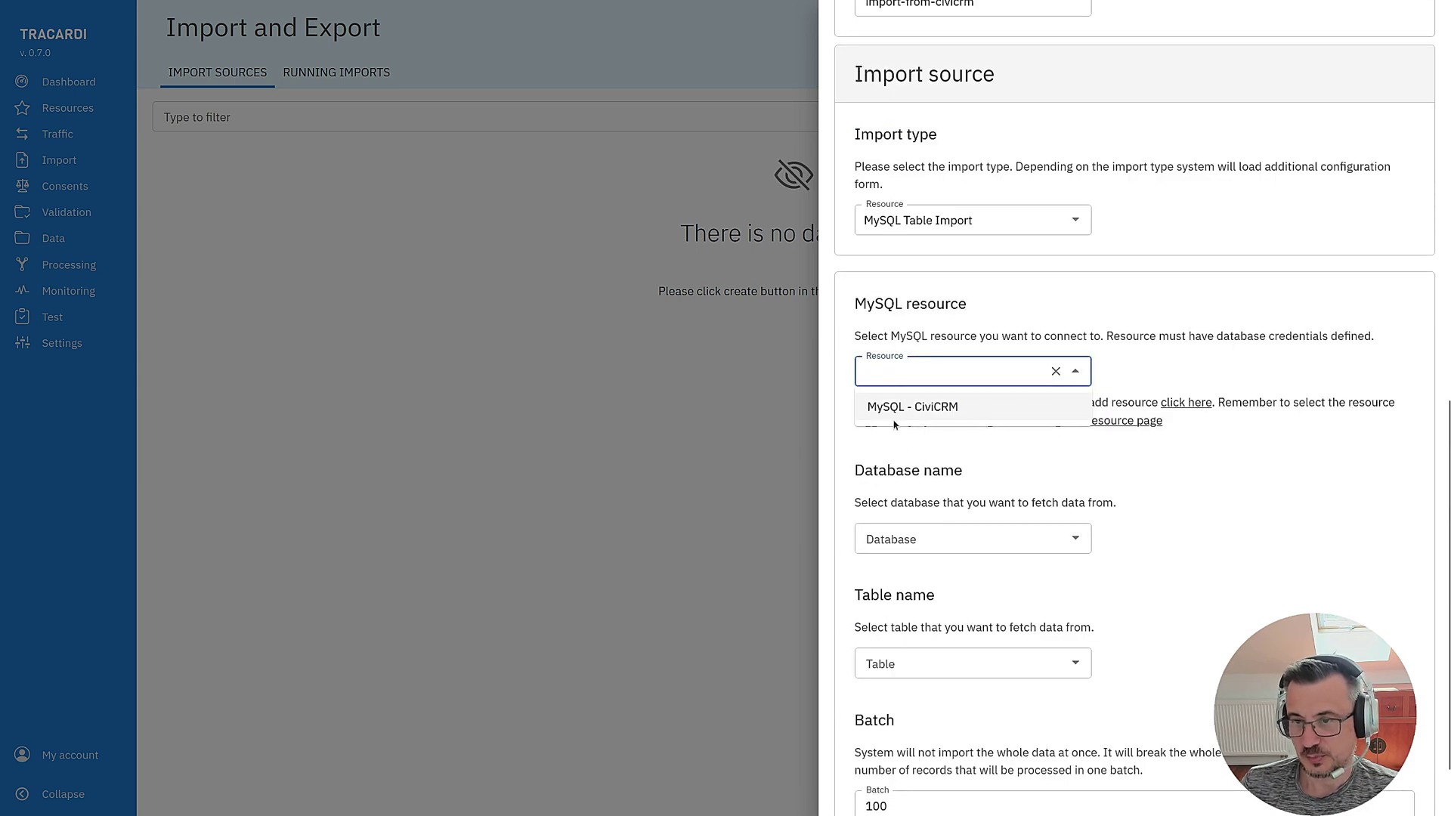
click(946, 409)
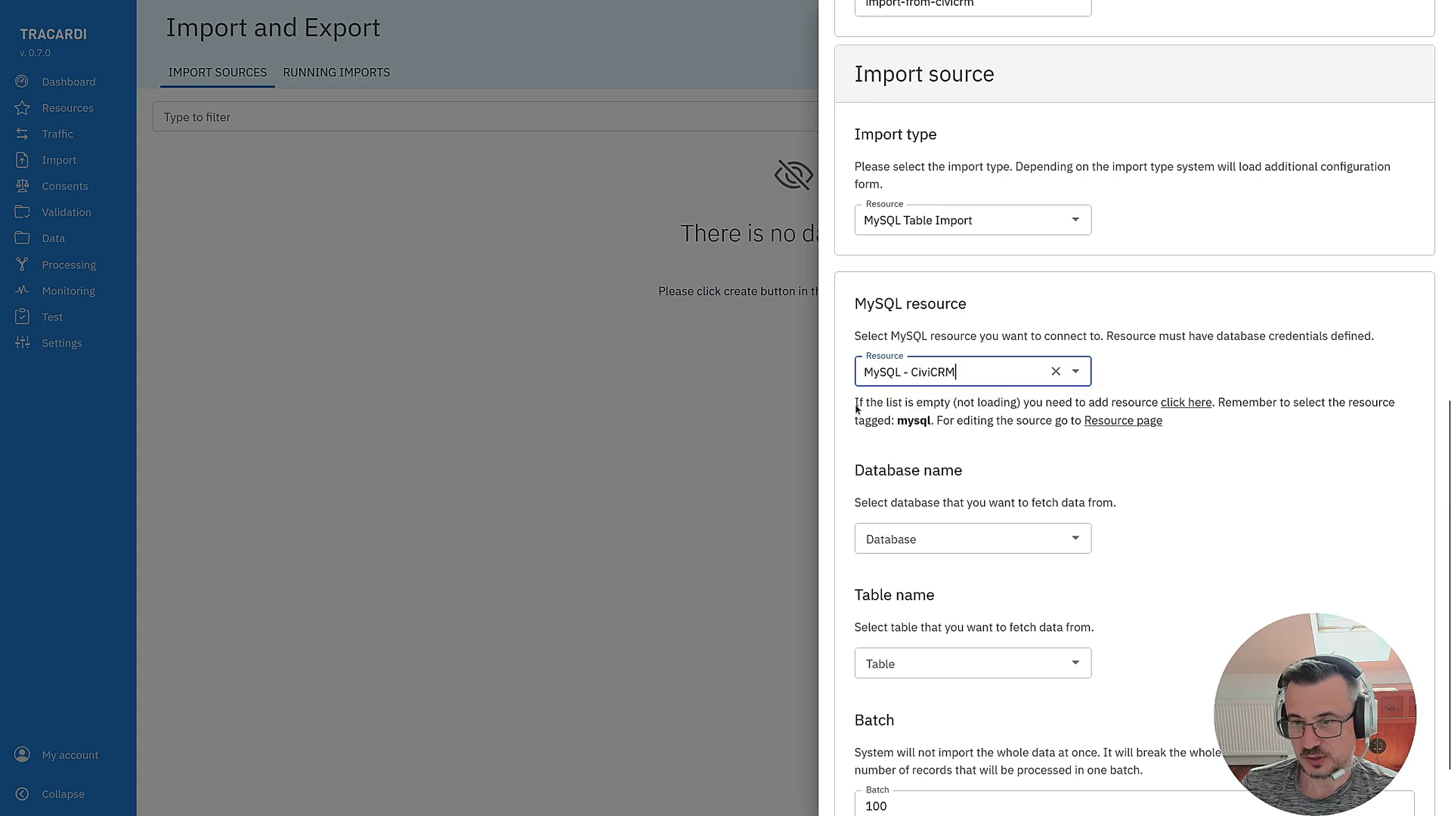
Choose database awtestcividemo and table civicrm_contact for the import.
click(923, 539)
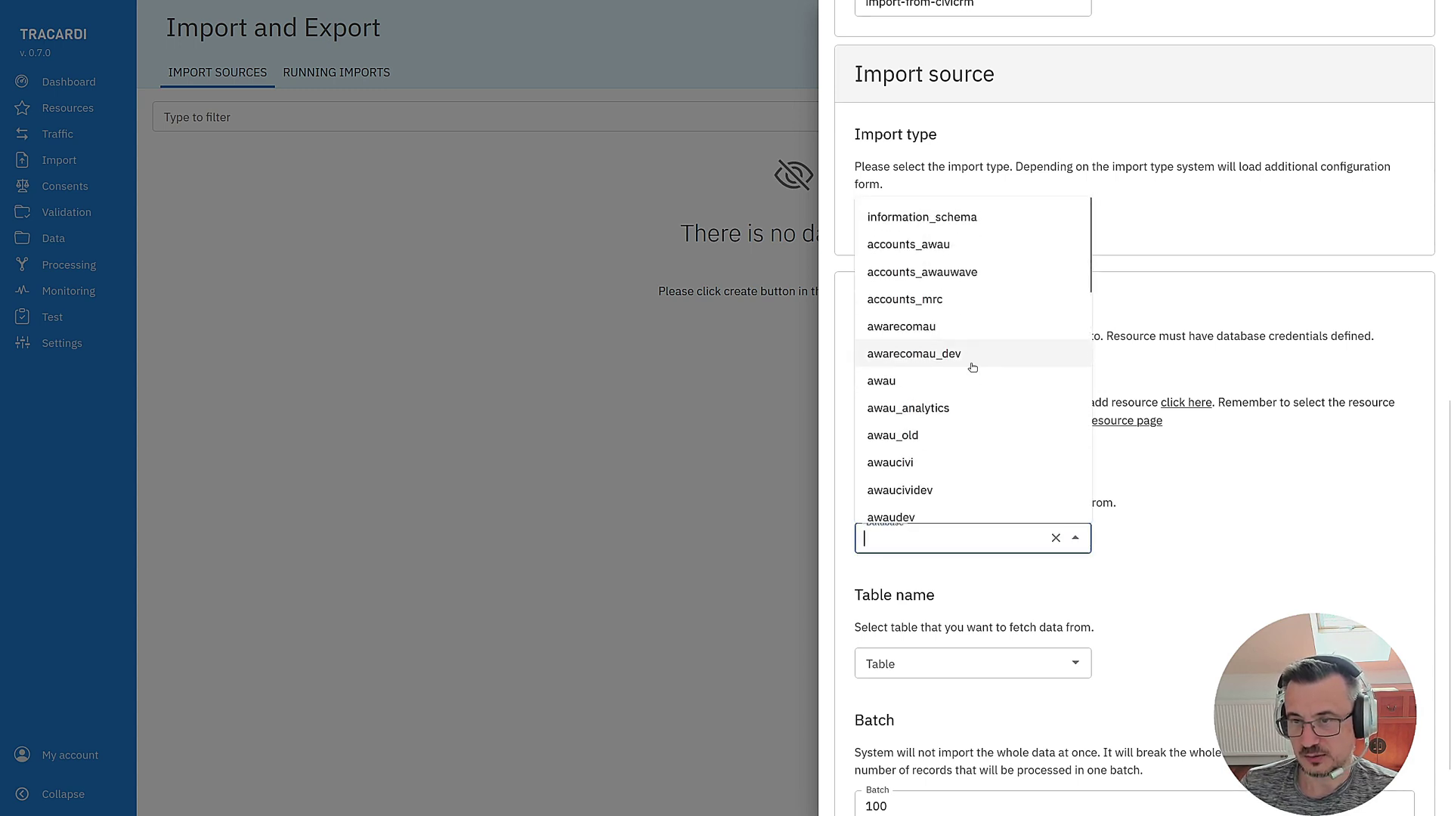
scroll(964, 294, down, 4)
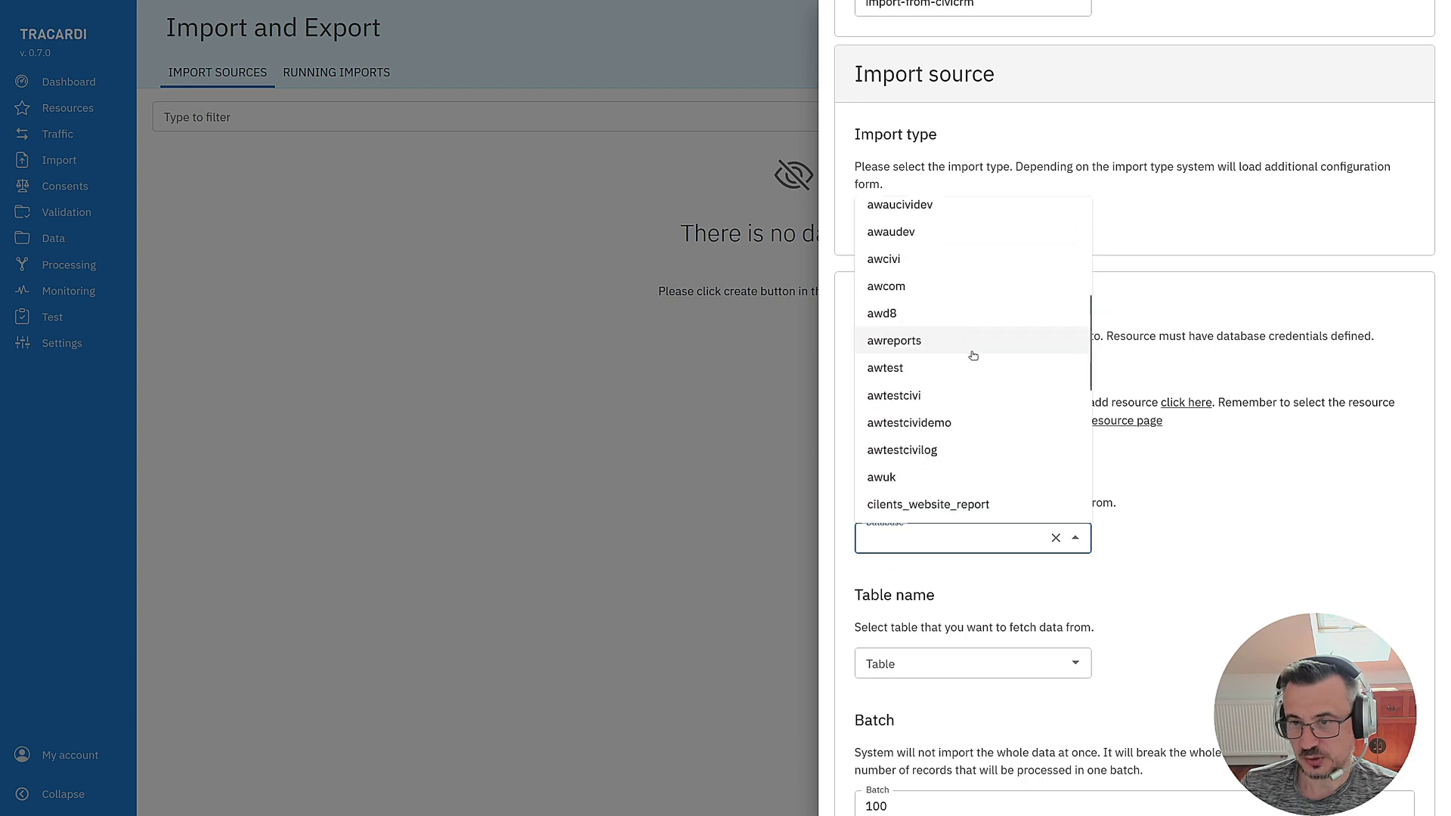
scroll(973, 356, down, 2)
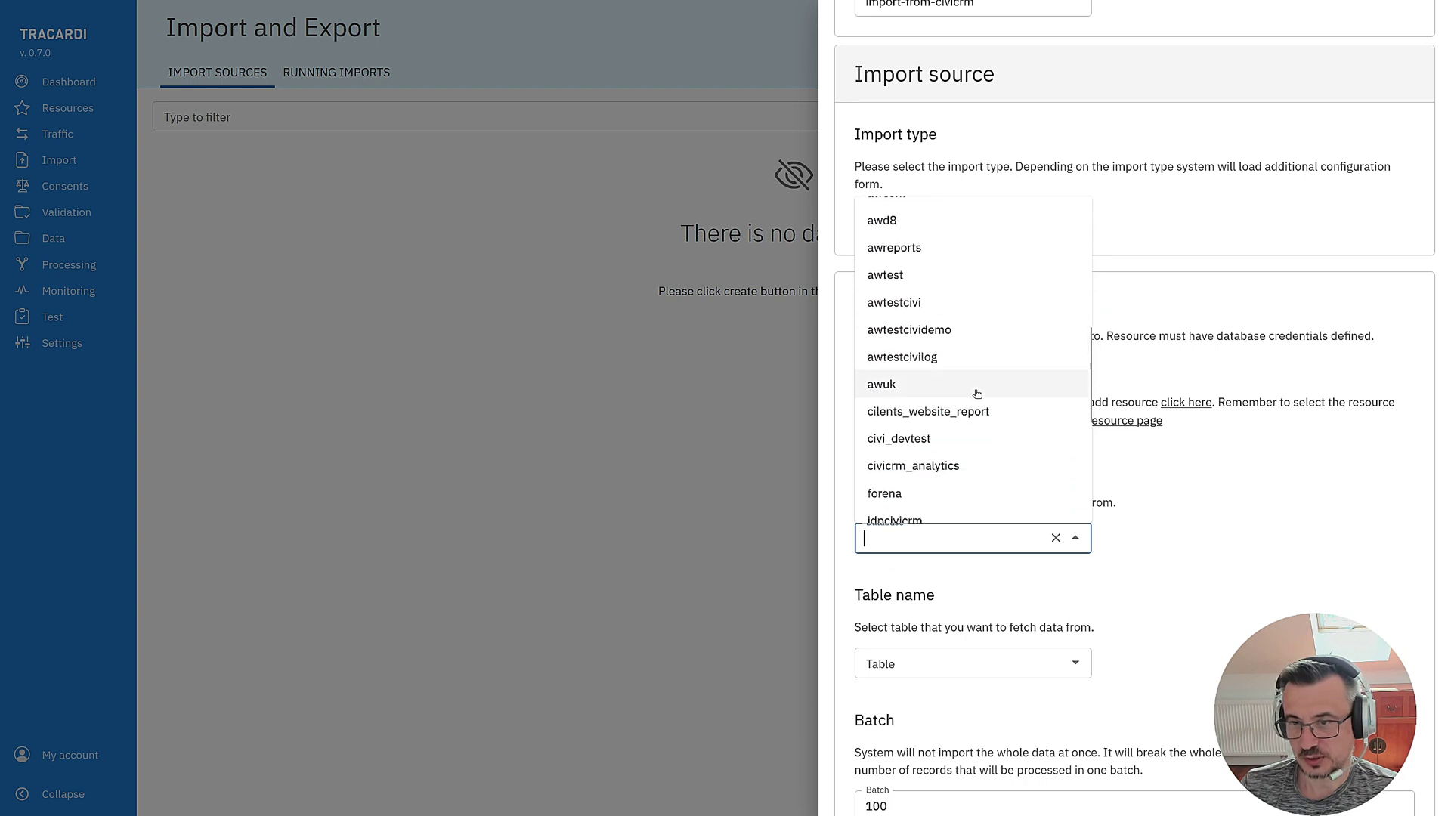
click(909, 327)
scroll(1158, 594, down, 2)
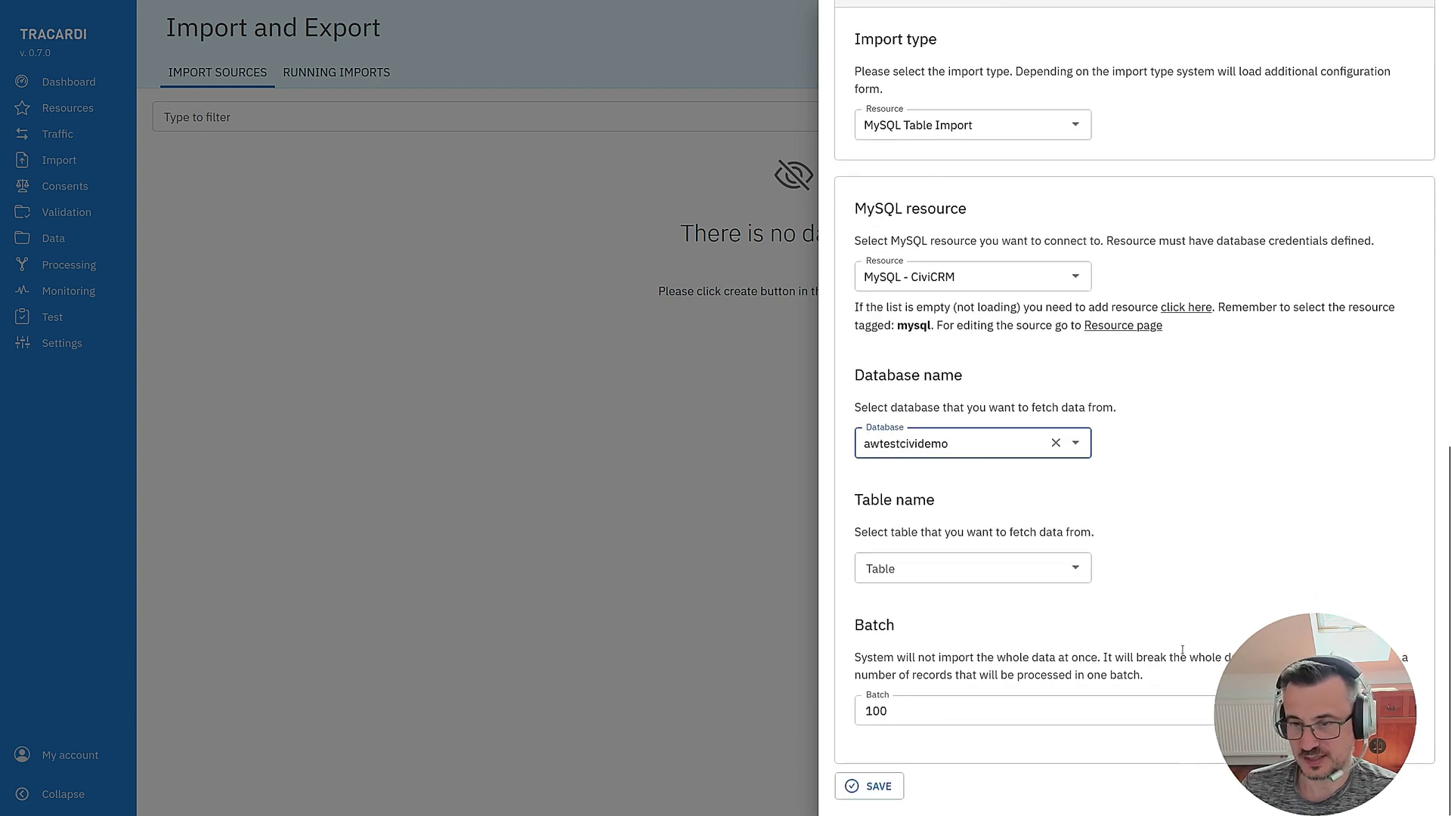
click(927, 572)
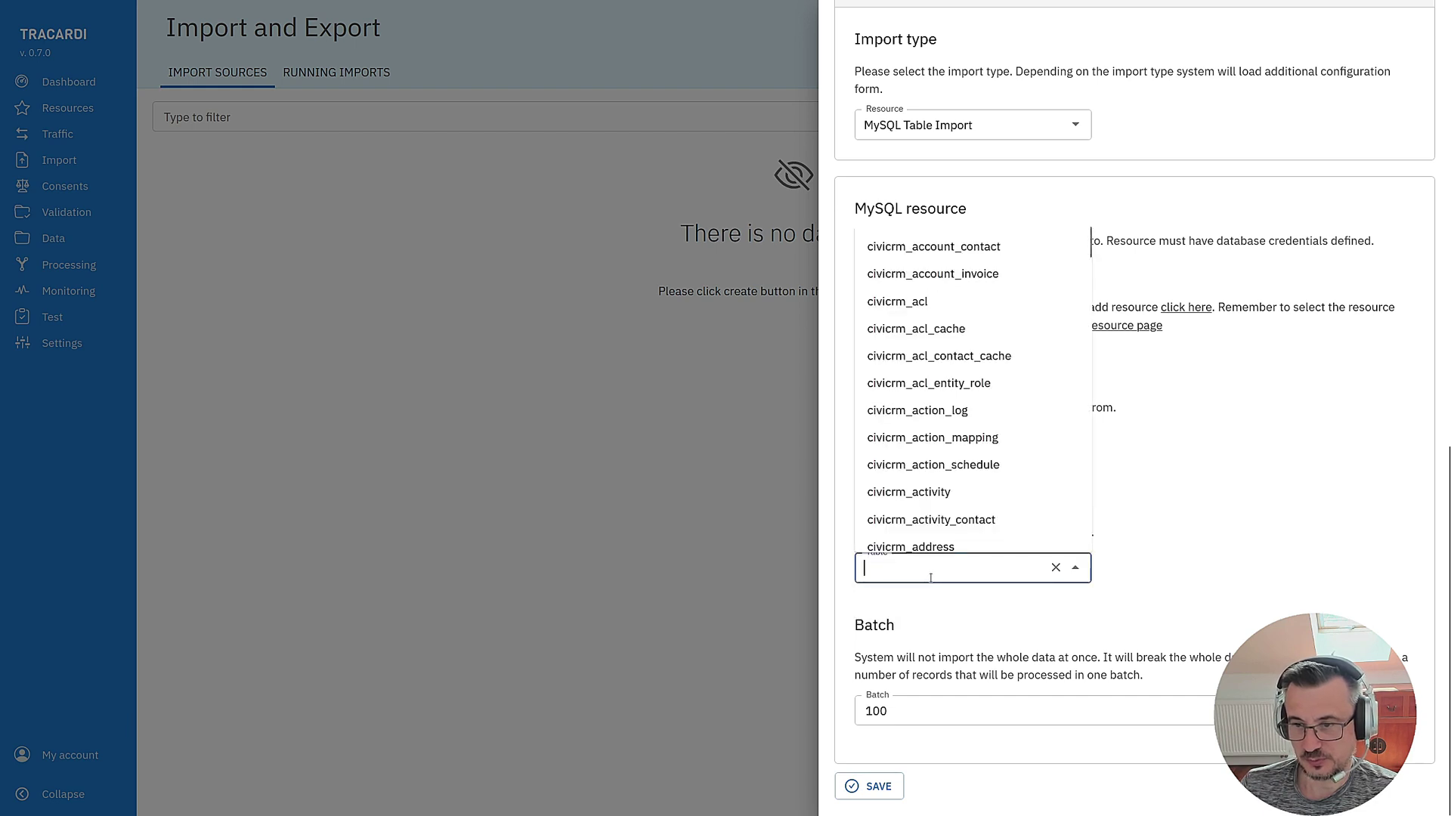
scroll(939, 506, down, 10)
scroll(939, 468, up, 3)
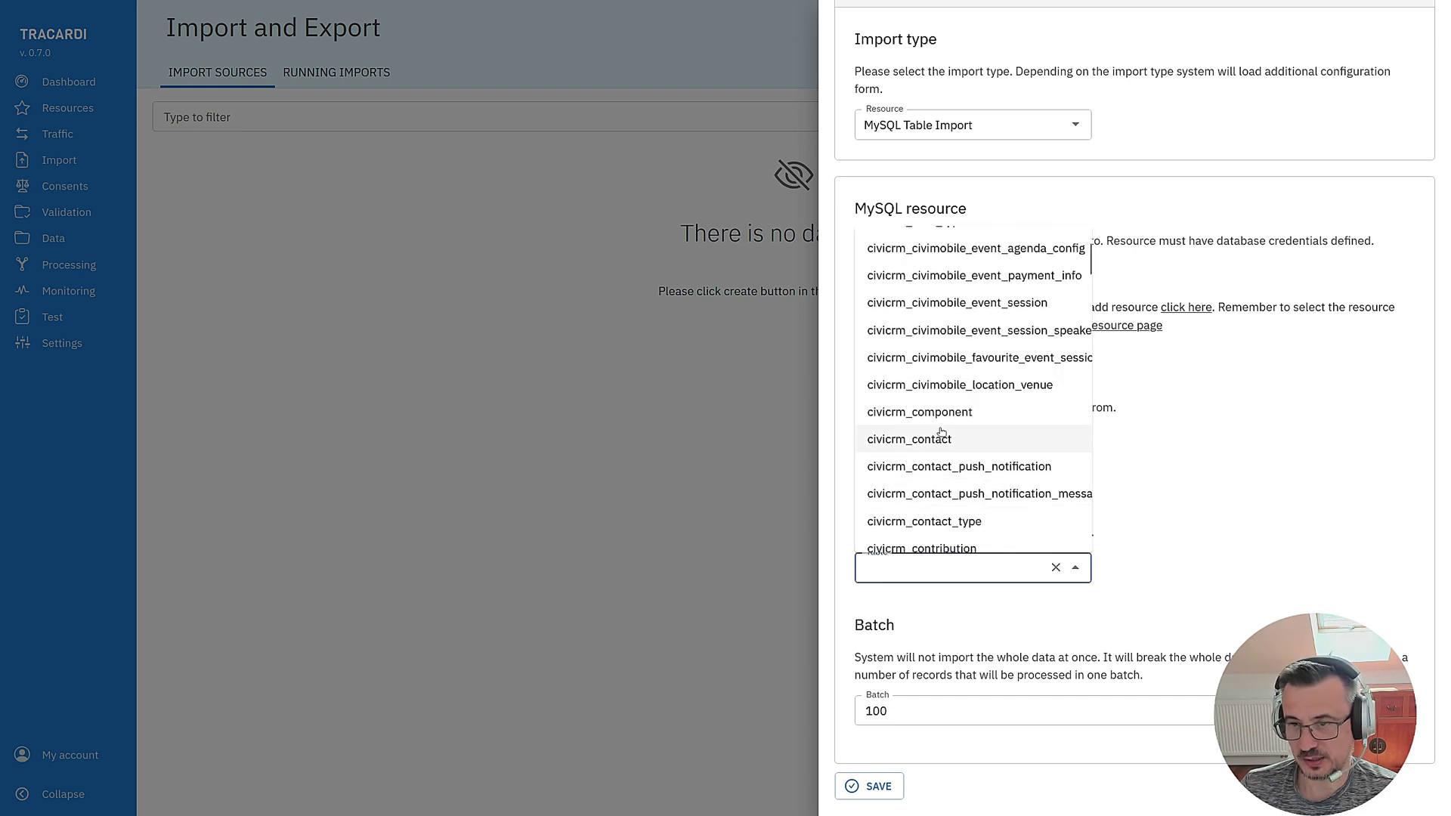
click(940, 434)
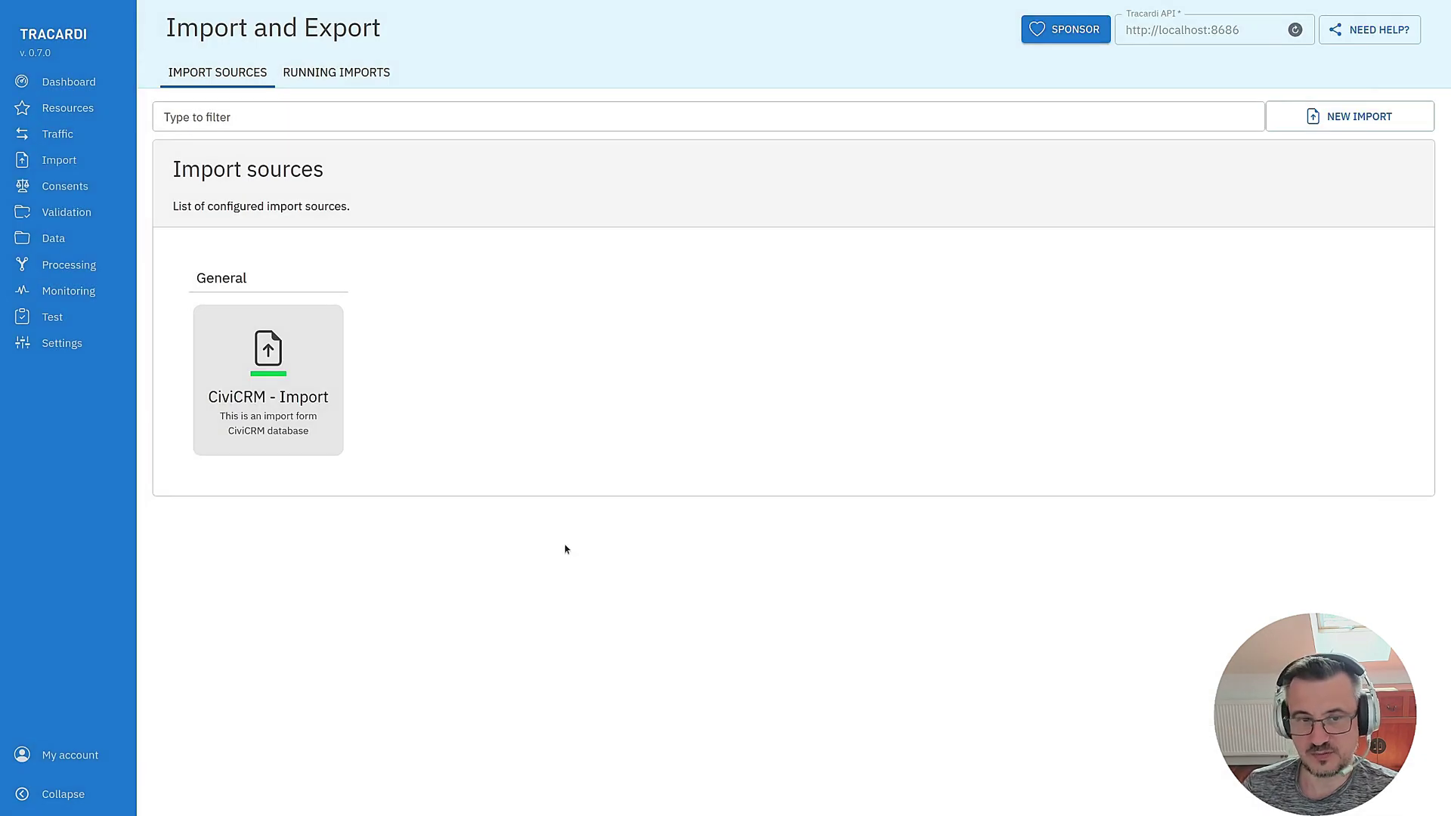
Launch the 'initail CiviCRM import' task from CiviCRM - Import and watch it under Running Imports.
click(313, 411)
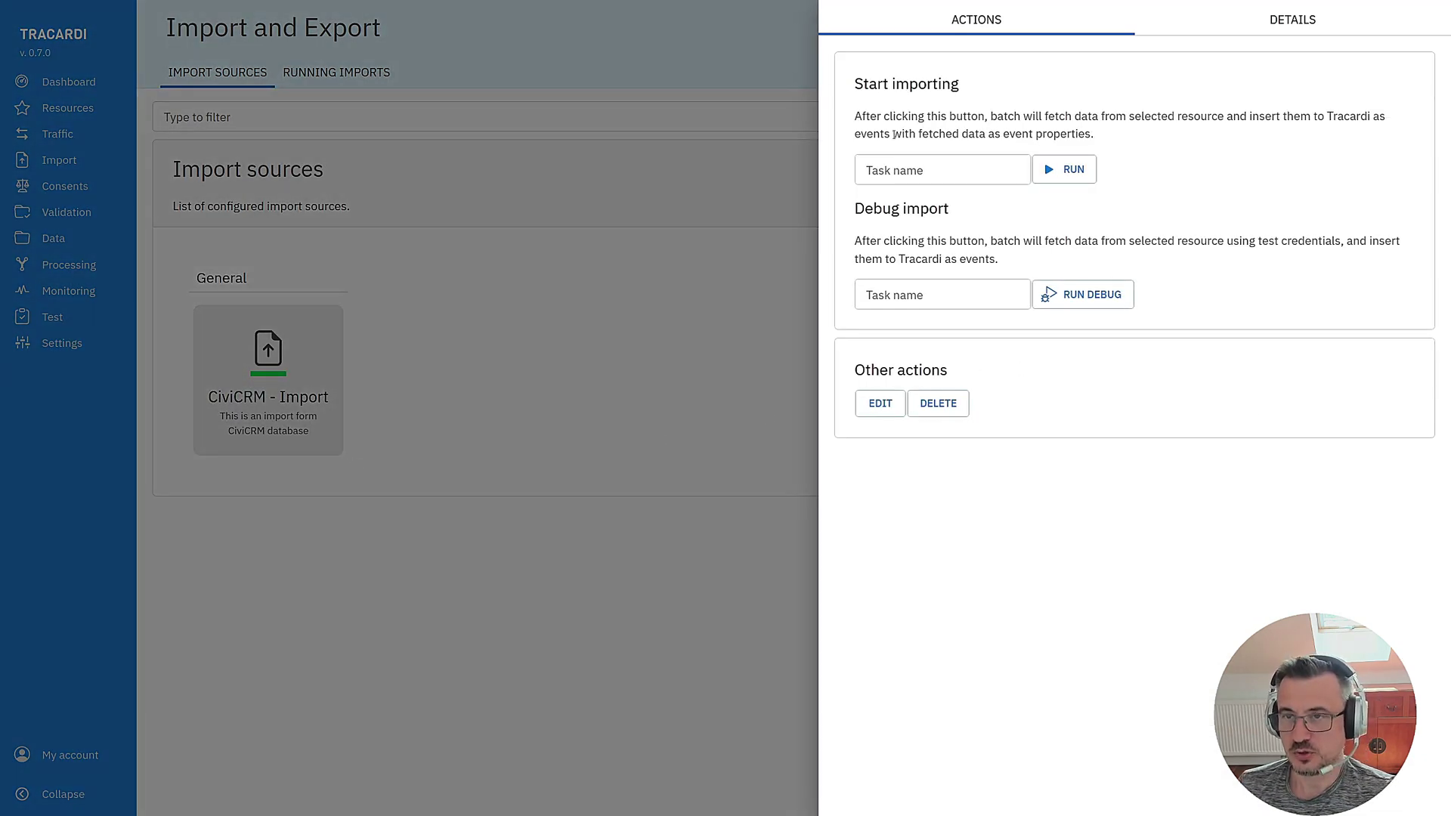
click(983, 170)
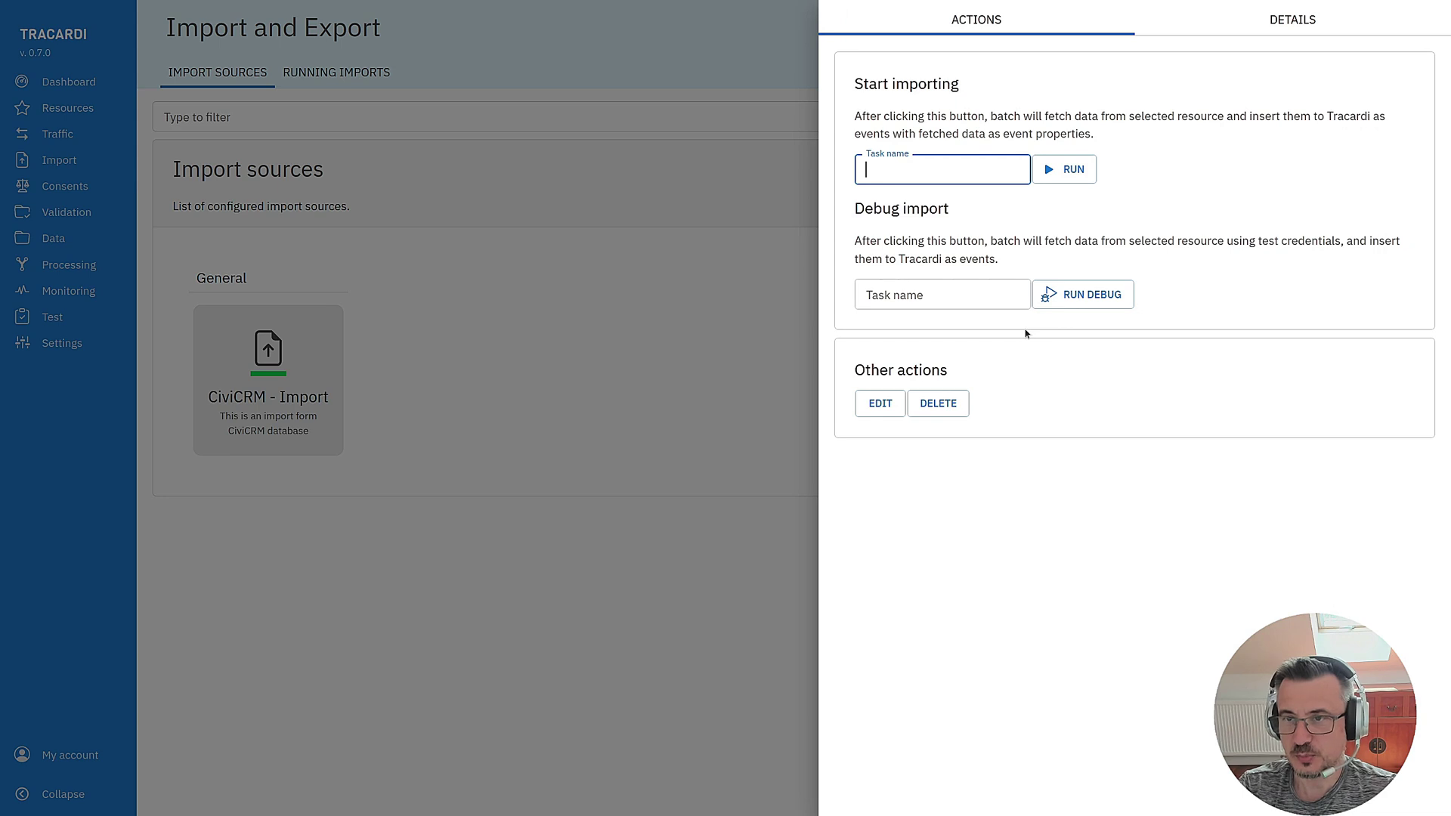
text(ini)
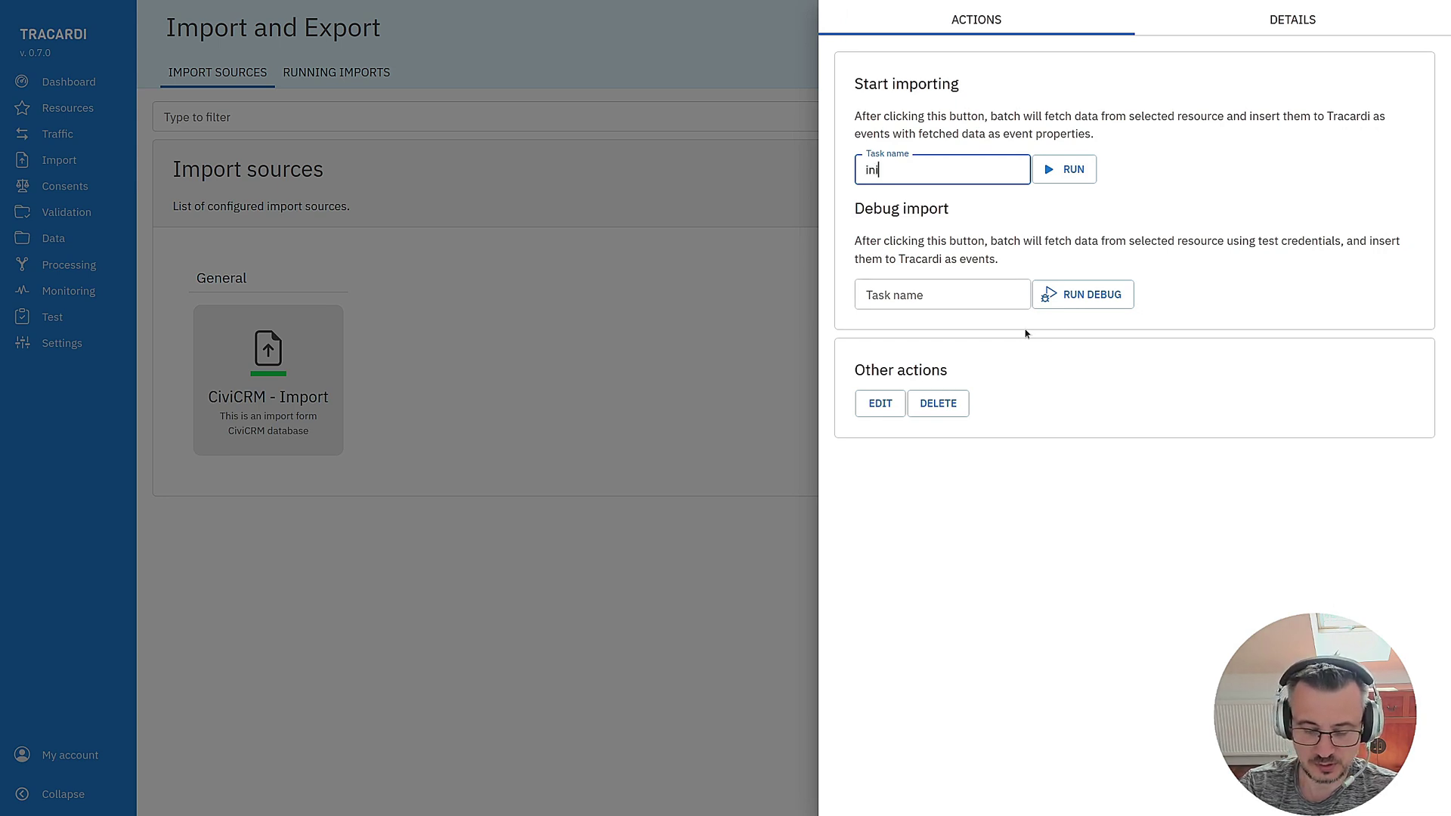
text(tail CiviCRM impoer)
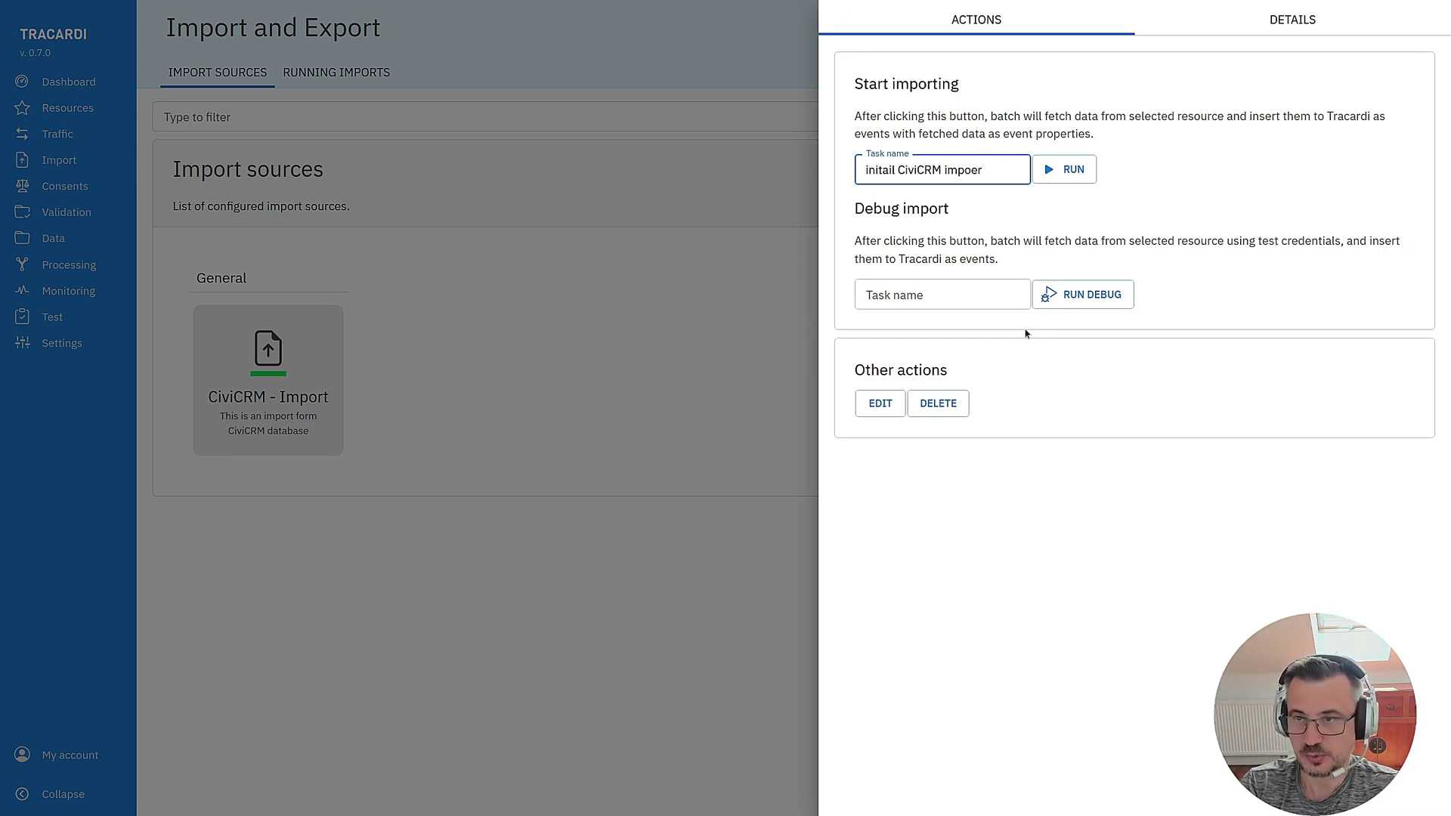
key(Return)
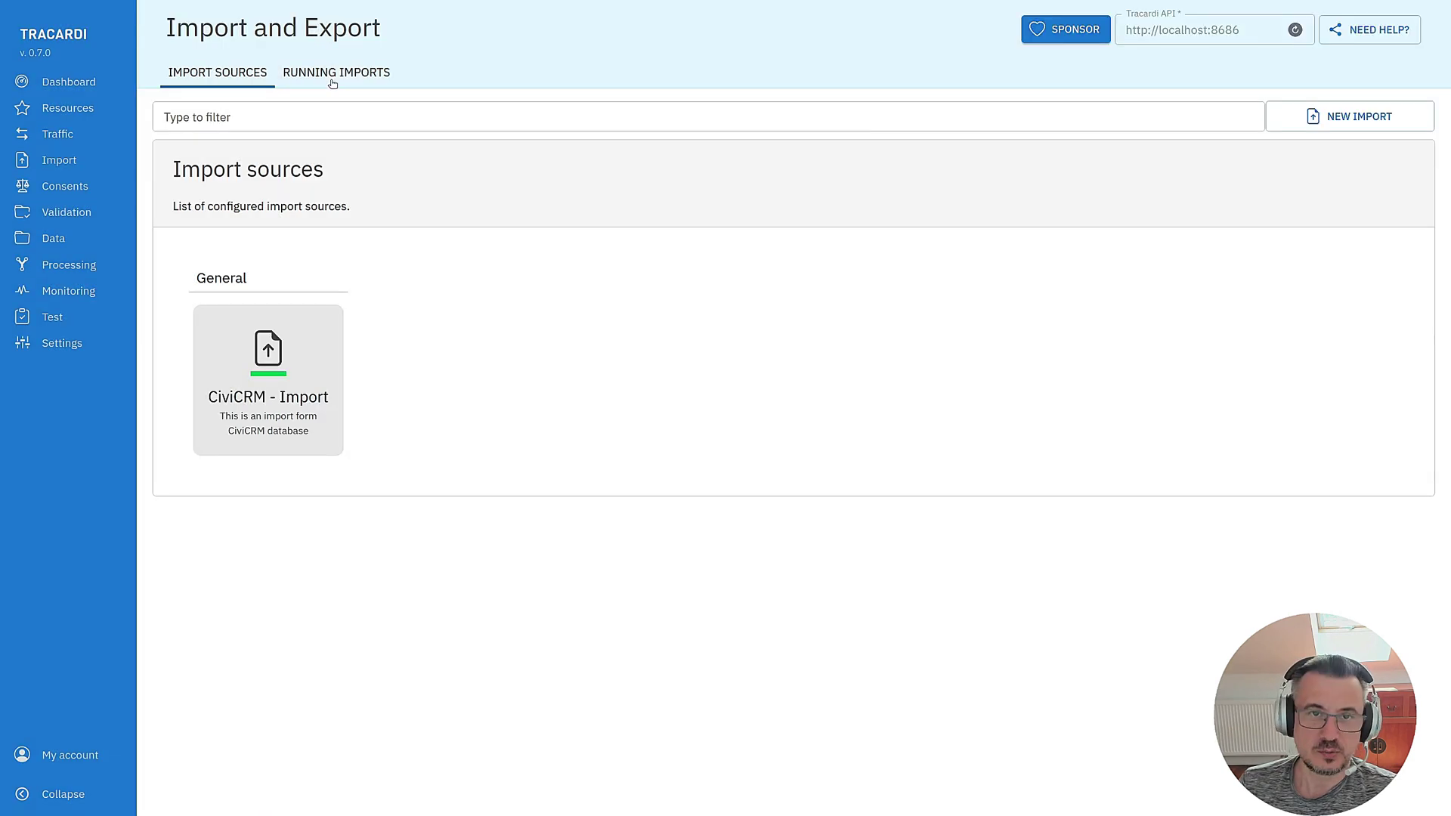
click(323, 73)
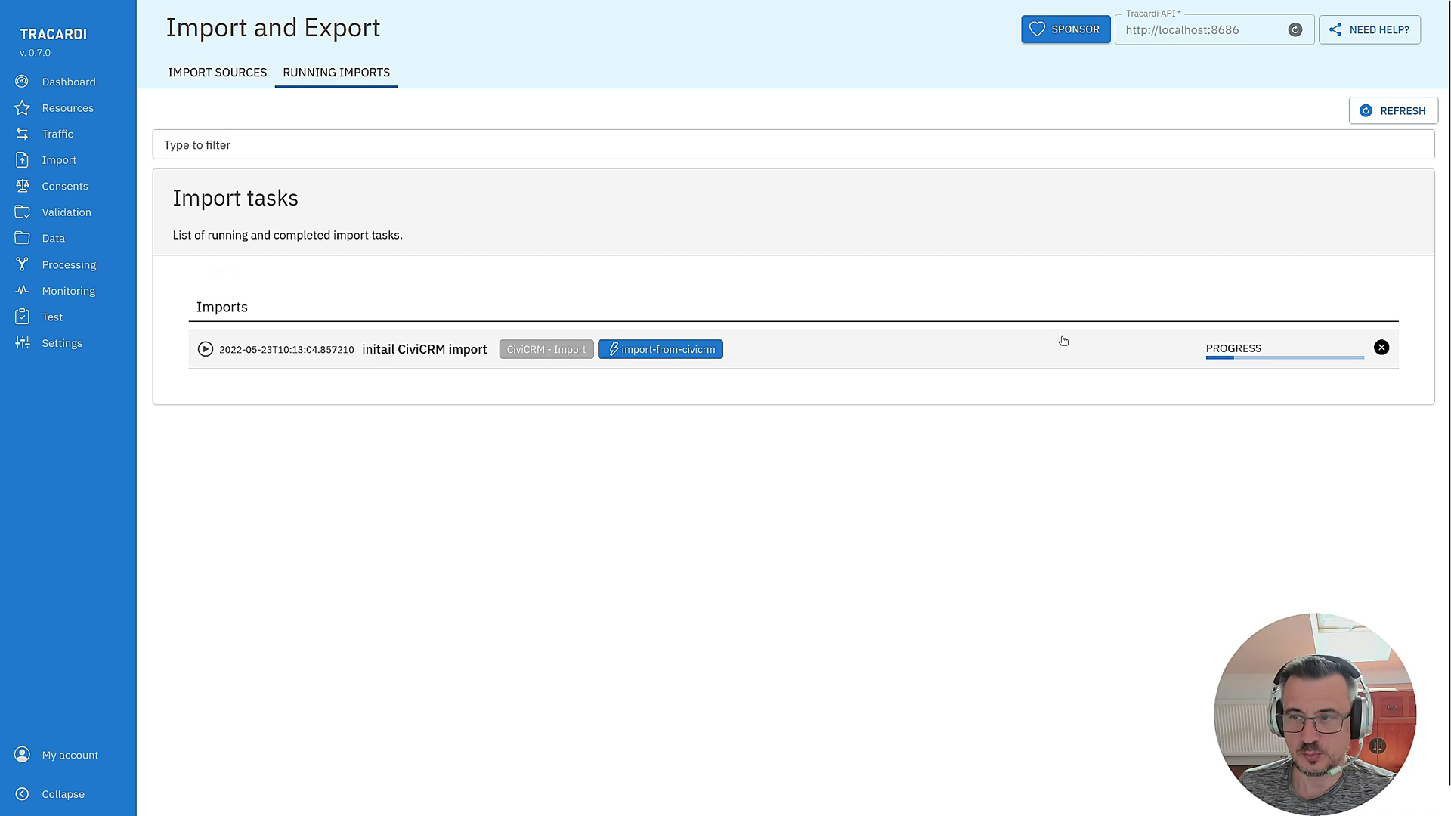
Browse the Data section's events, profiles and sessions, ending on the 226 import-from-civicrm events.
click(56, 242)
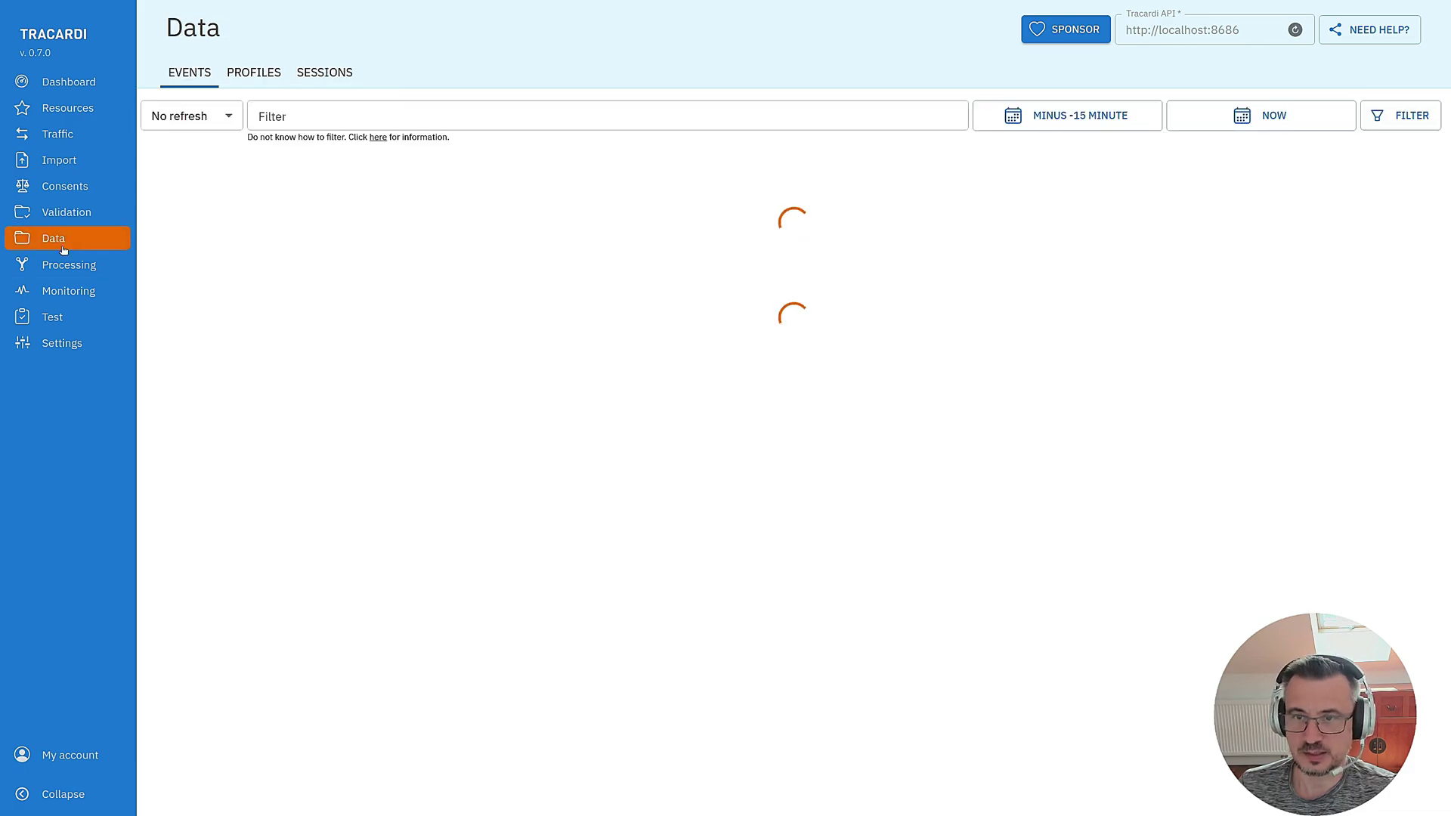
scroll(784, 525, down, 1)
scroll(784, 525, up, 1)
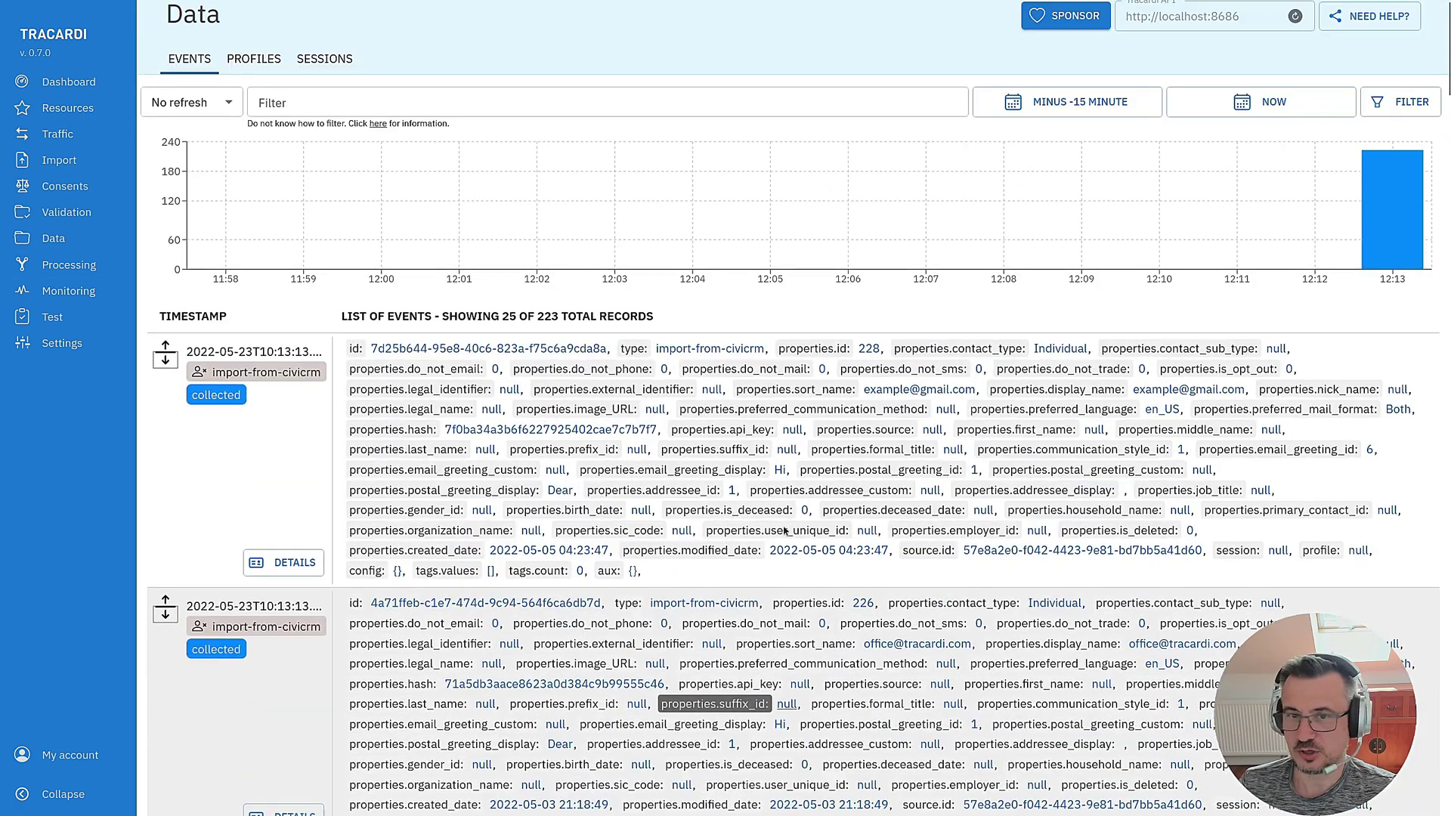
triple_click(250, 374)
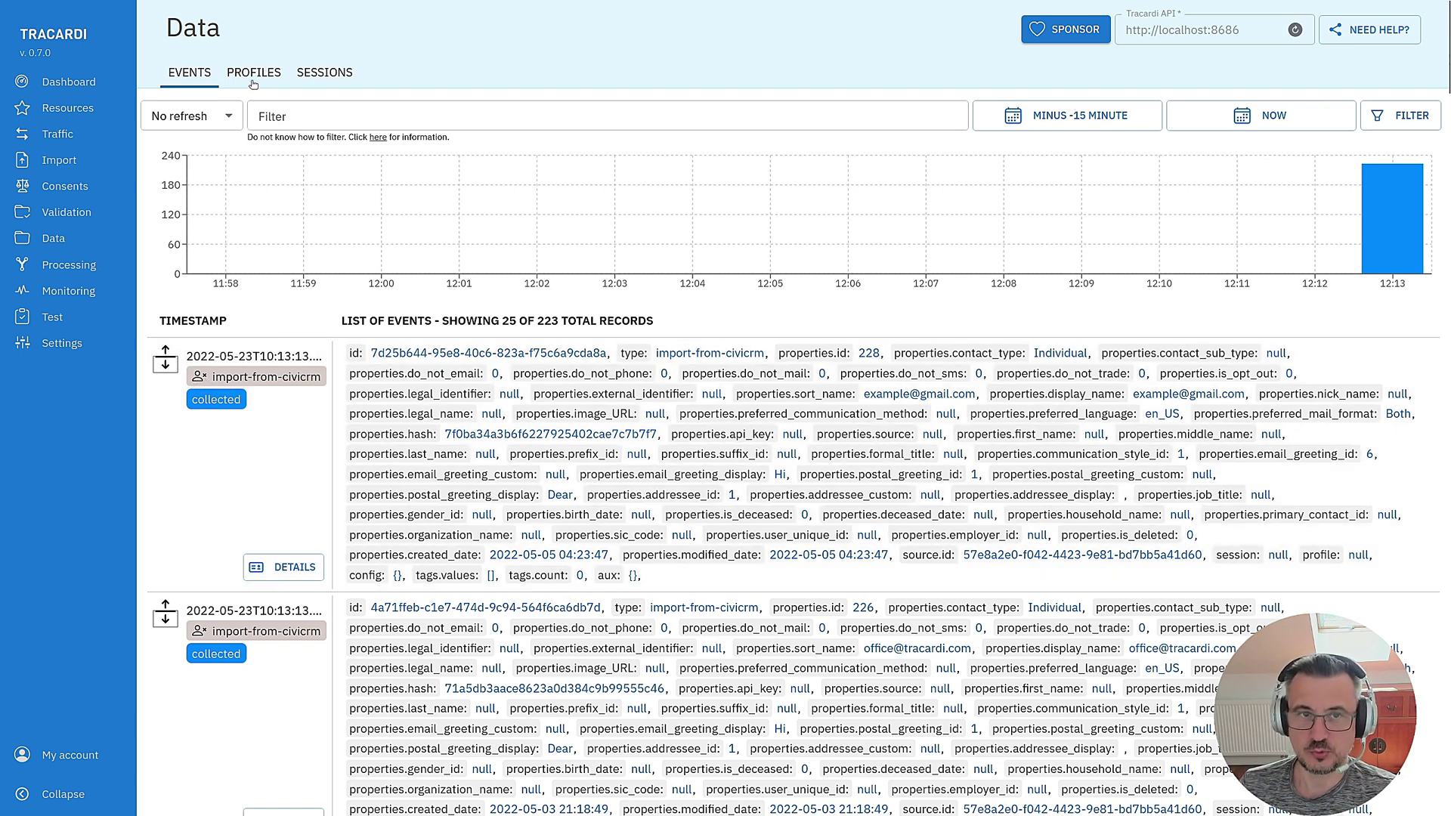
click(254, 72)
click(307, 76)
click(247, 77)
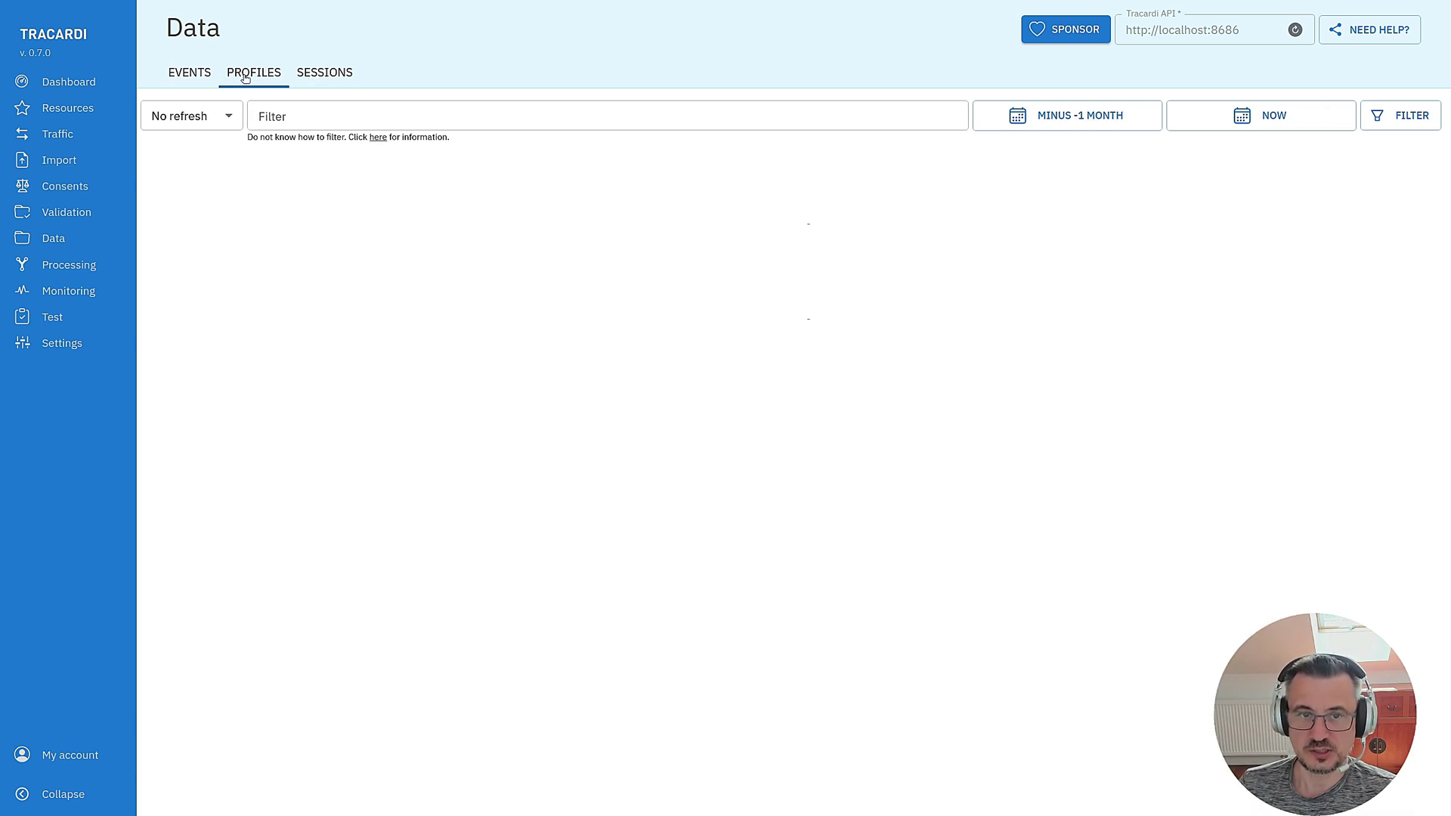
click(195, 76)
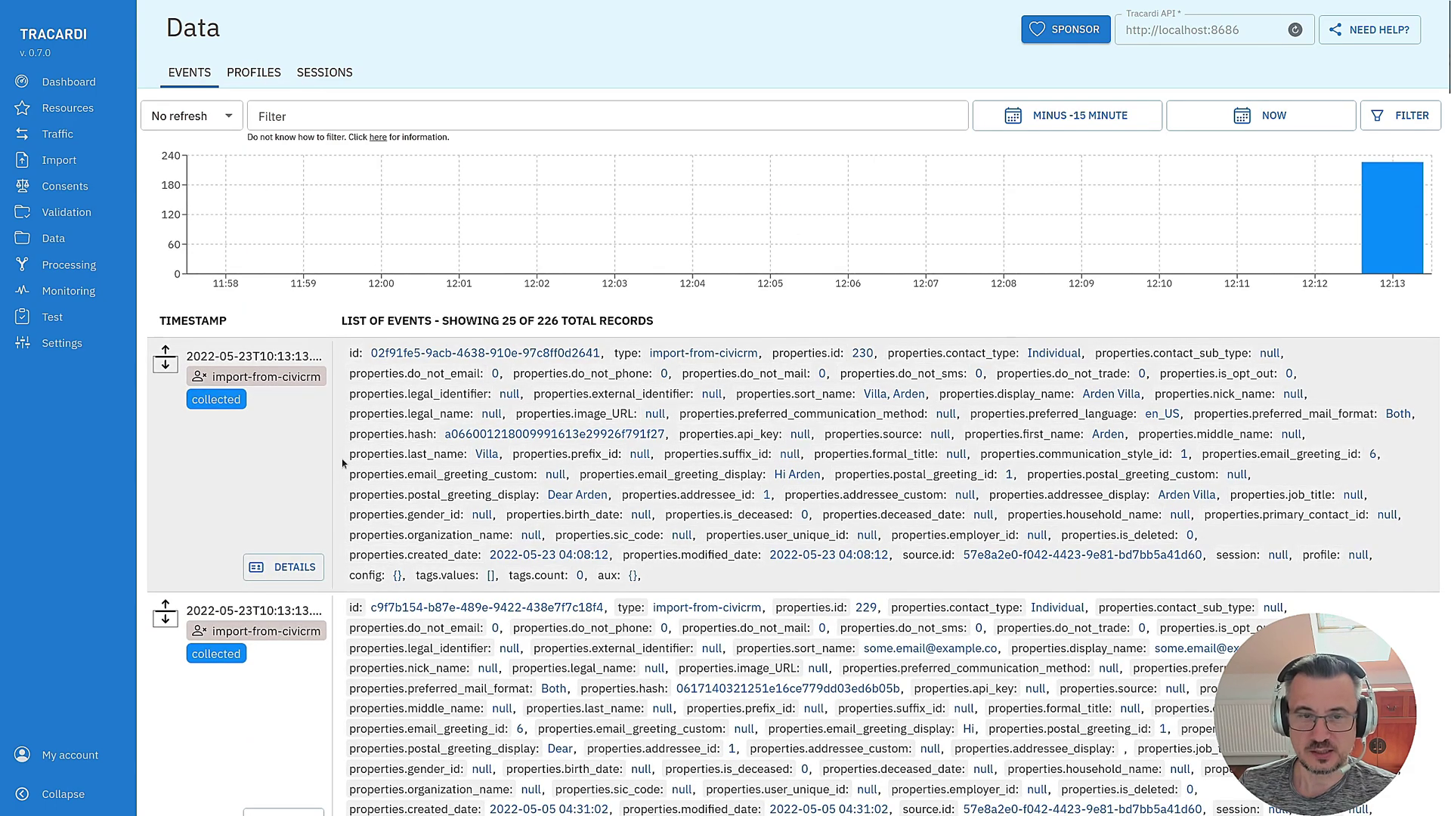
Inspect the newest imported event's properties, such as first_name and last_name.
click(294, 568)
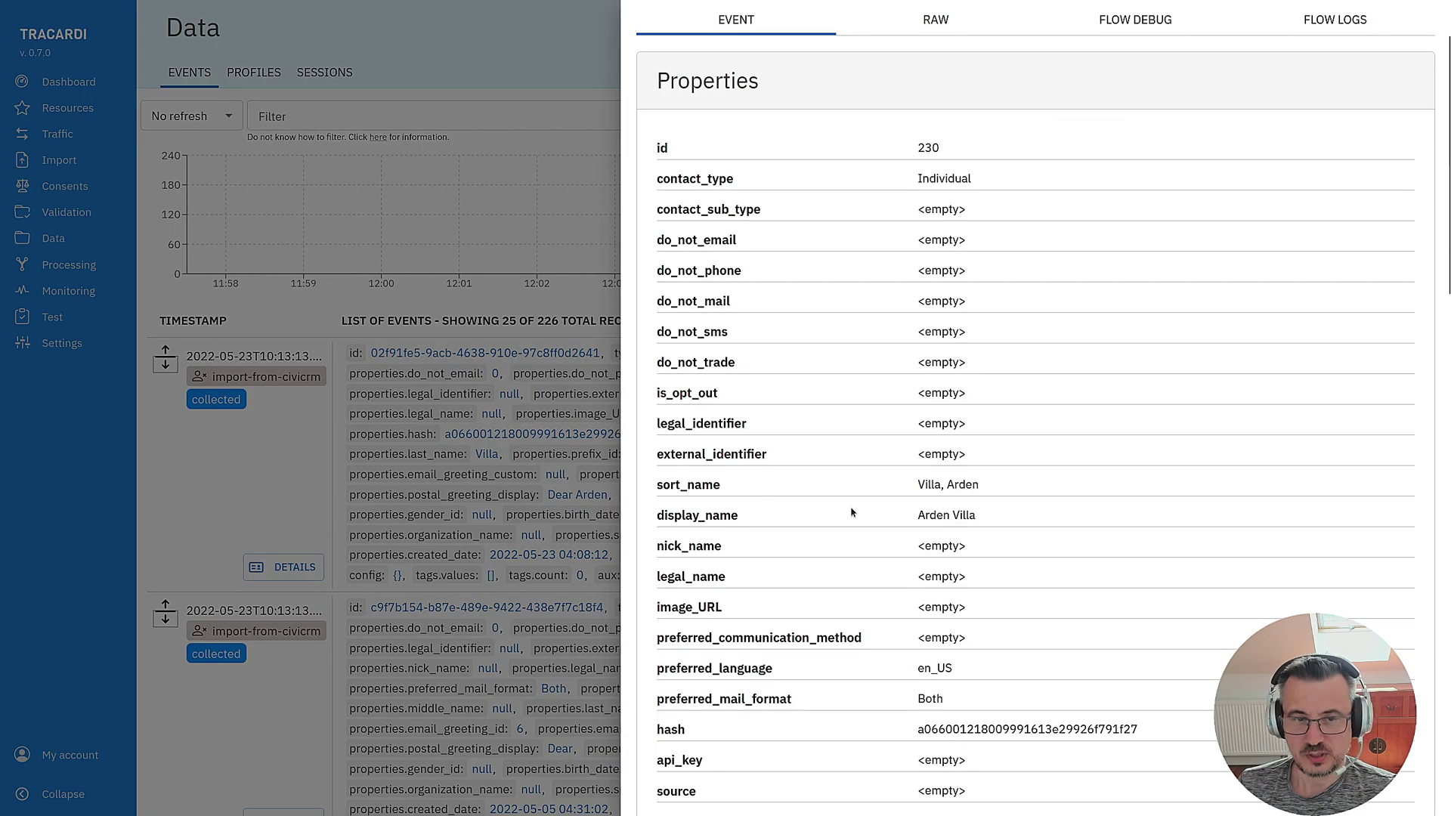
drag(919, 175, 1004, 411)
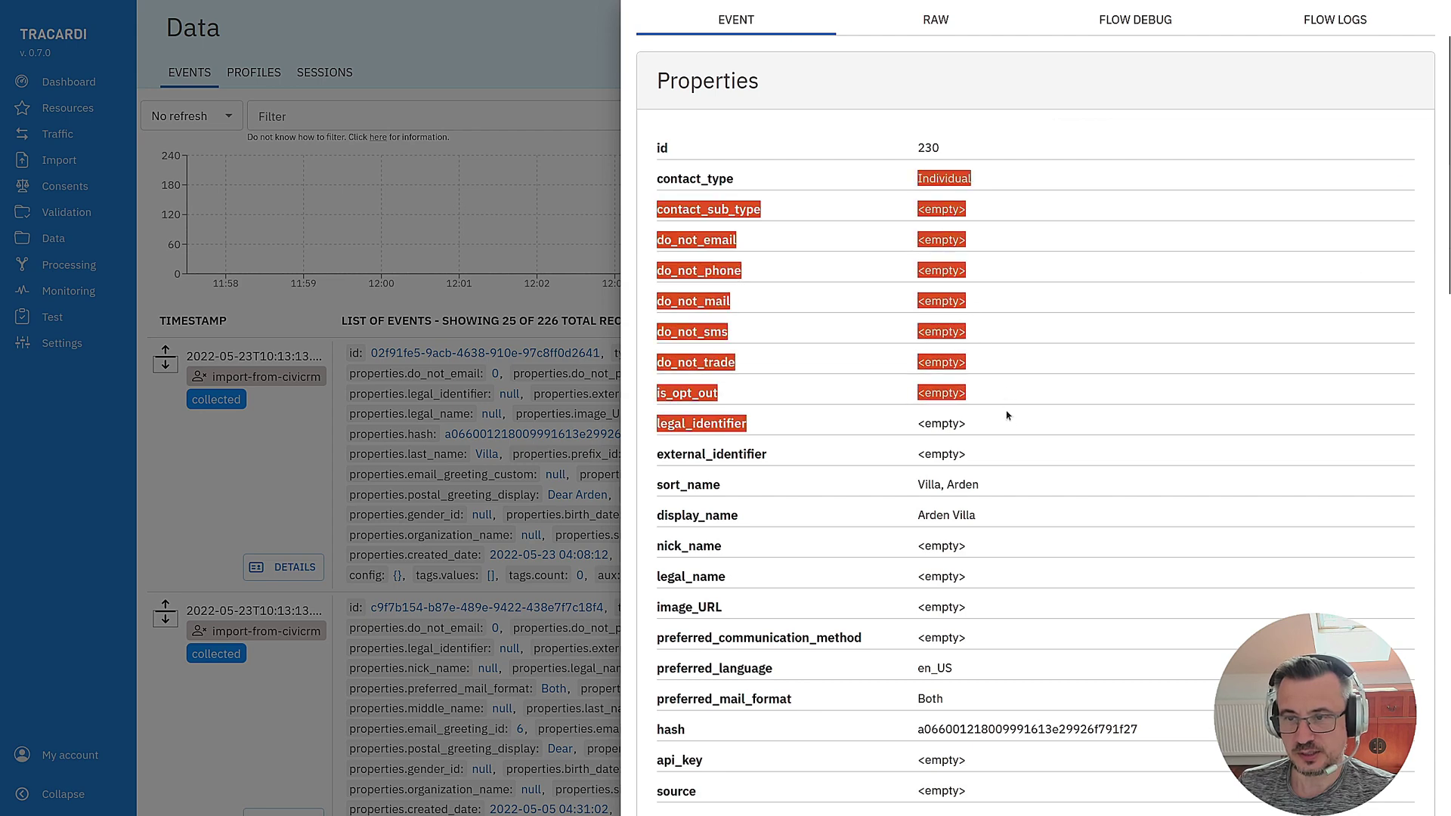
click(1004, 411)
scroll(983, 347, down, 3)
scroll(977, 335, down, 10)
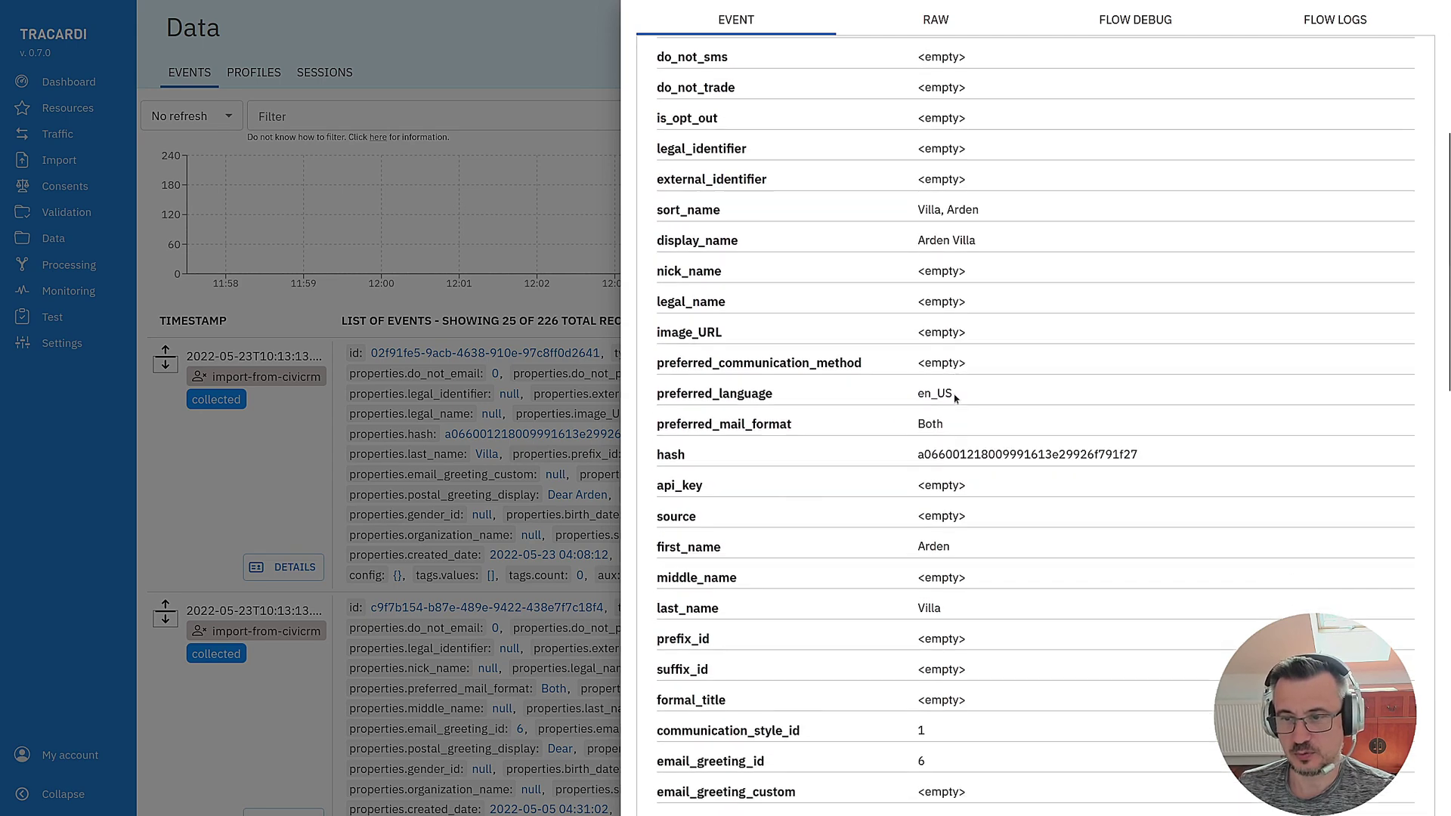
scroll(928, 507, down, 4)
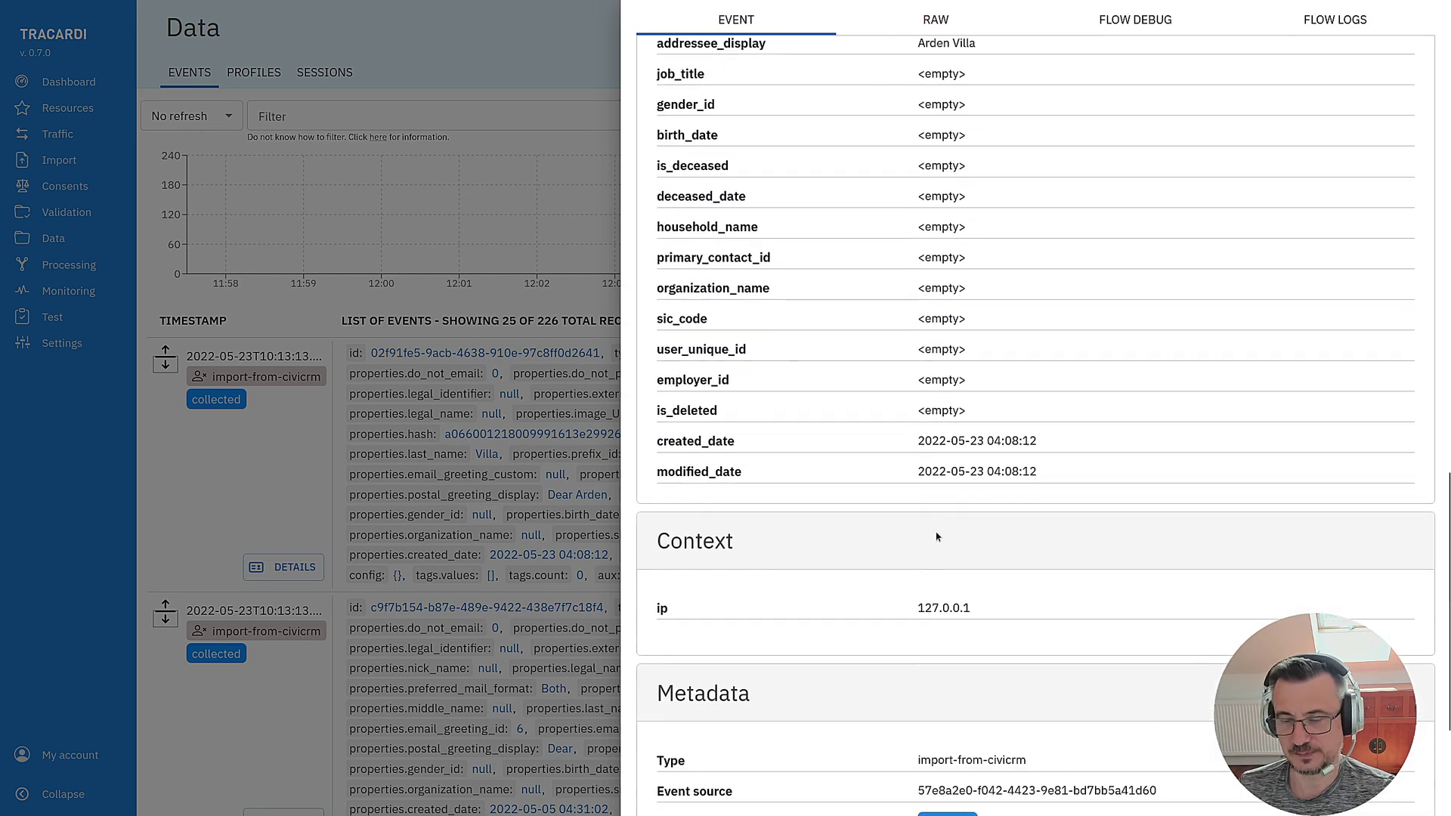
scroll(1111, 463, up, 15)
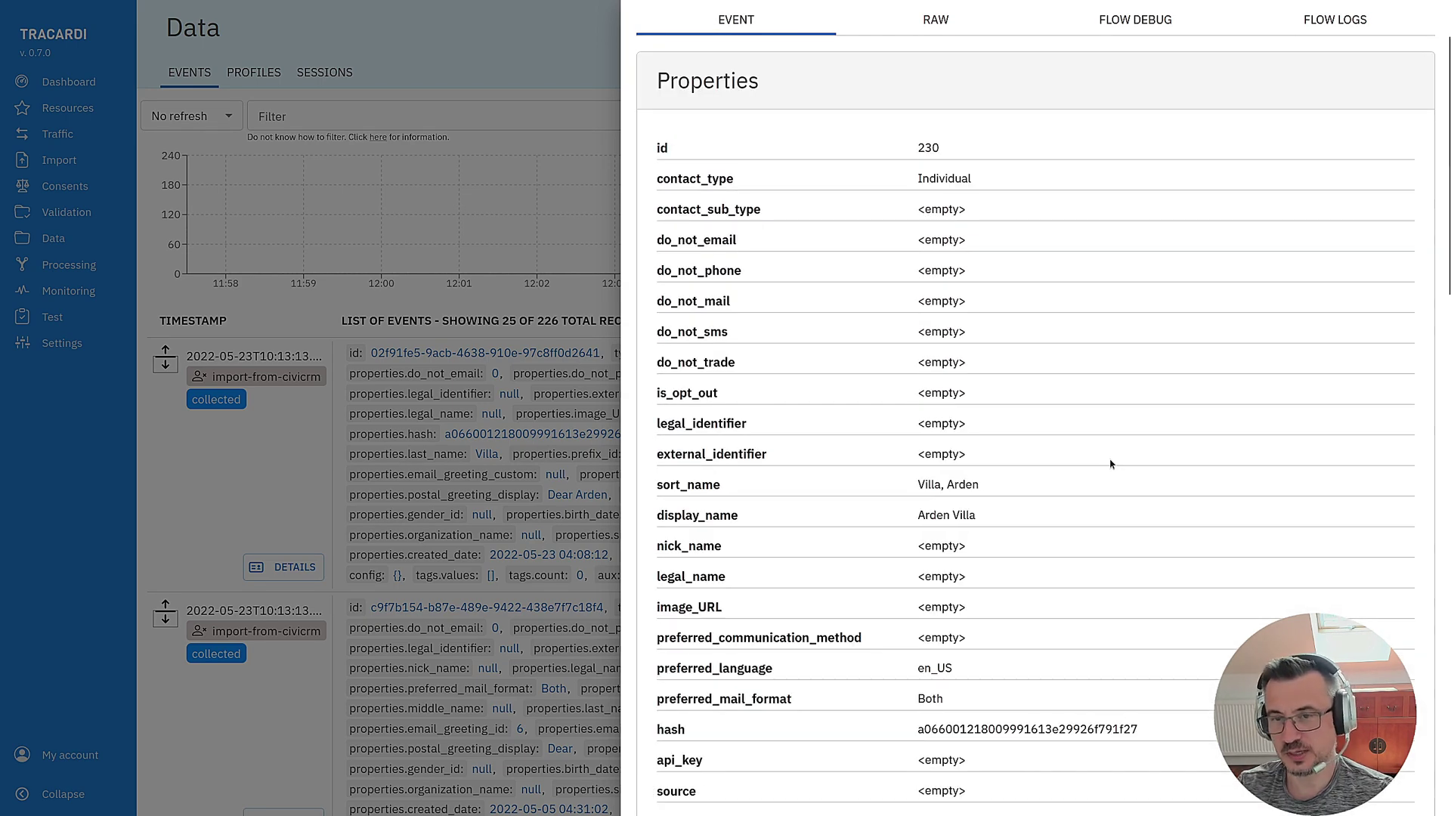
click(405, 419)
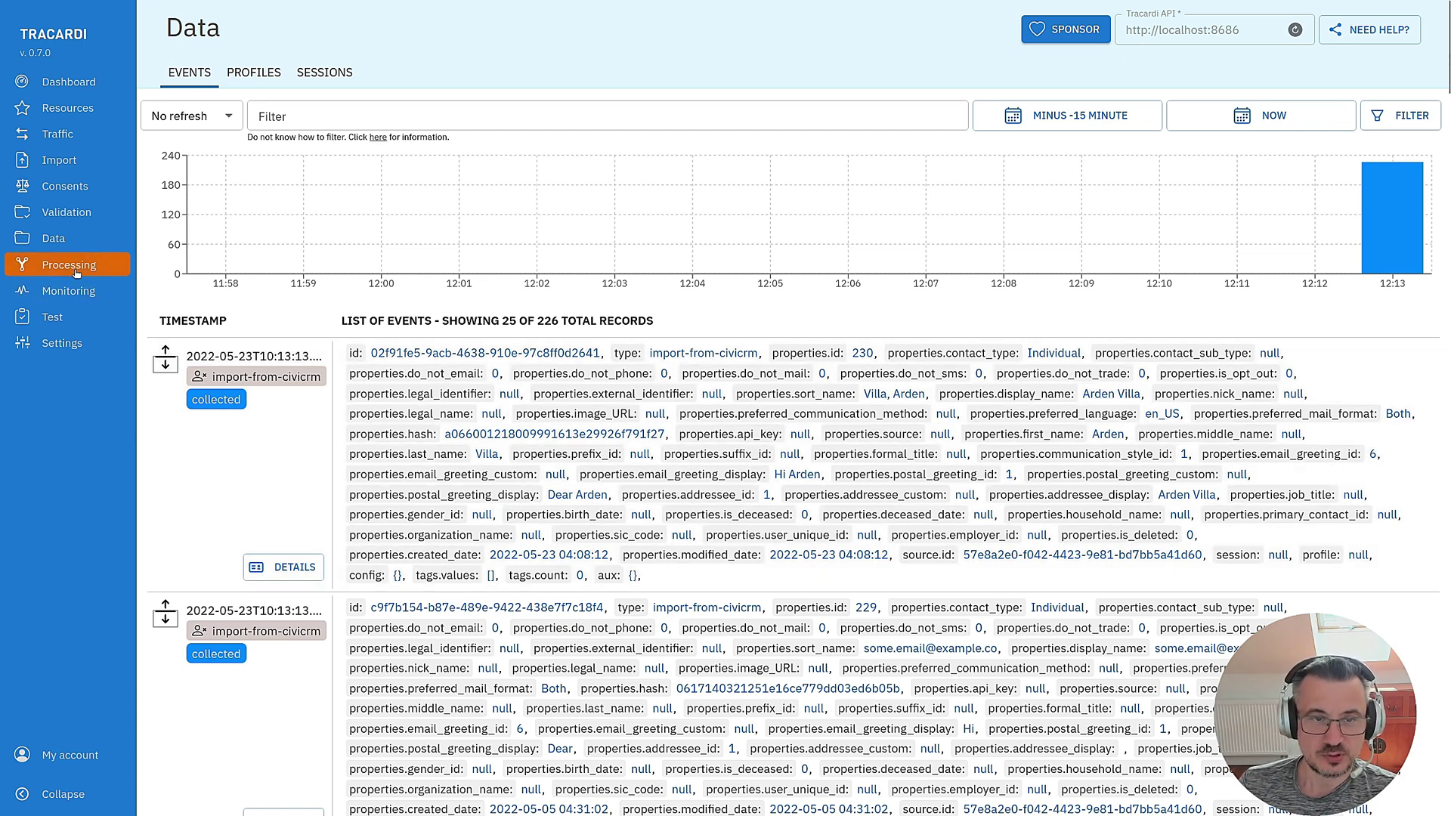
Create the 'Import from CiviCRM' workflow and drop a Start node onto its canvas.
click(69, 264)
click(1367, 113)
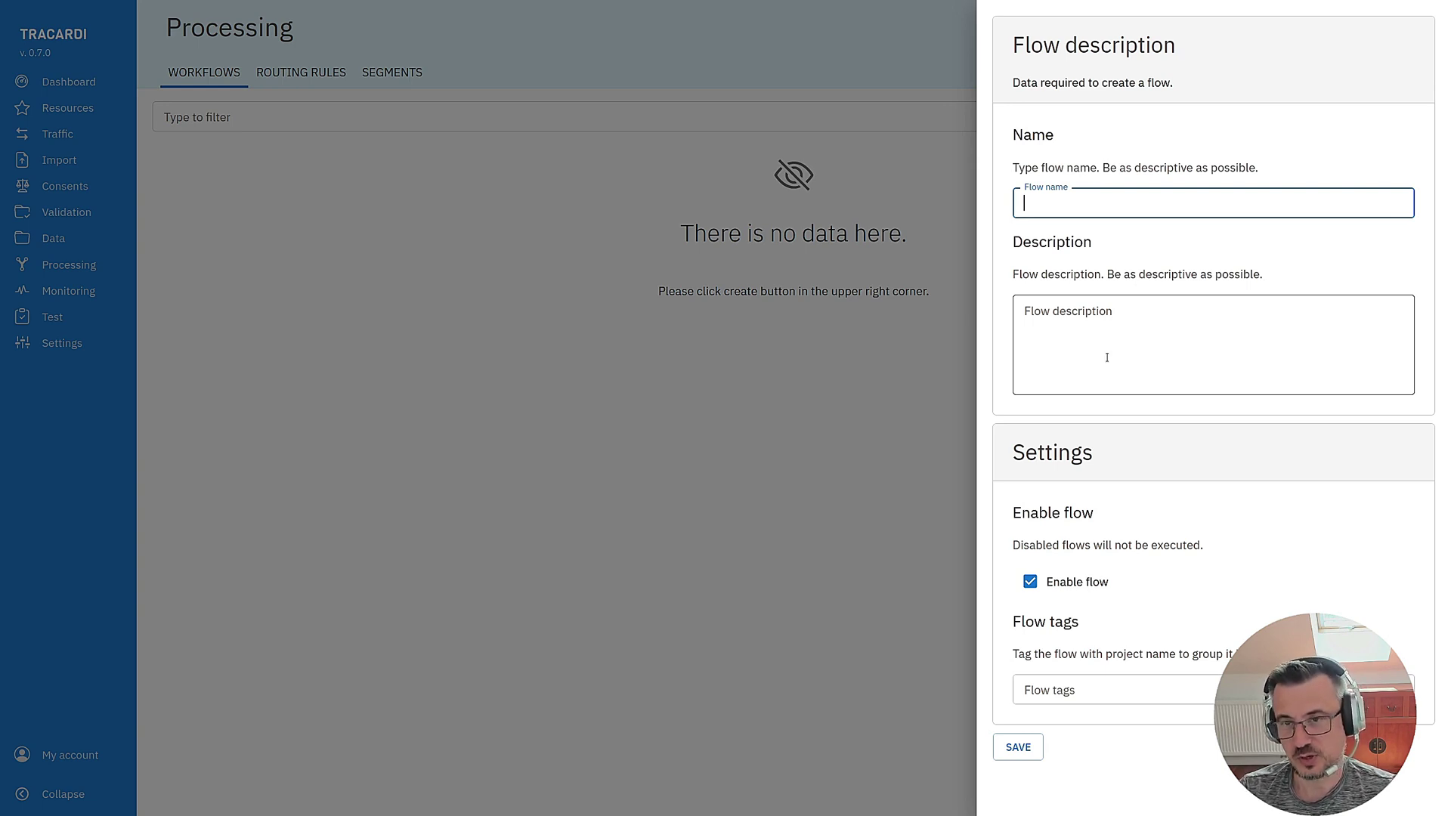
text(Import form CiviCRM)
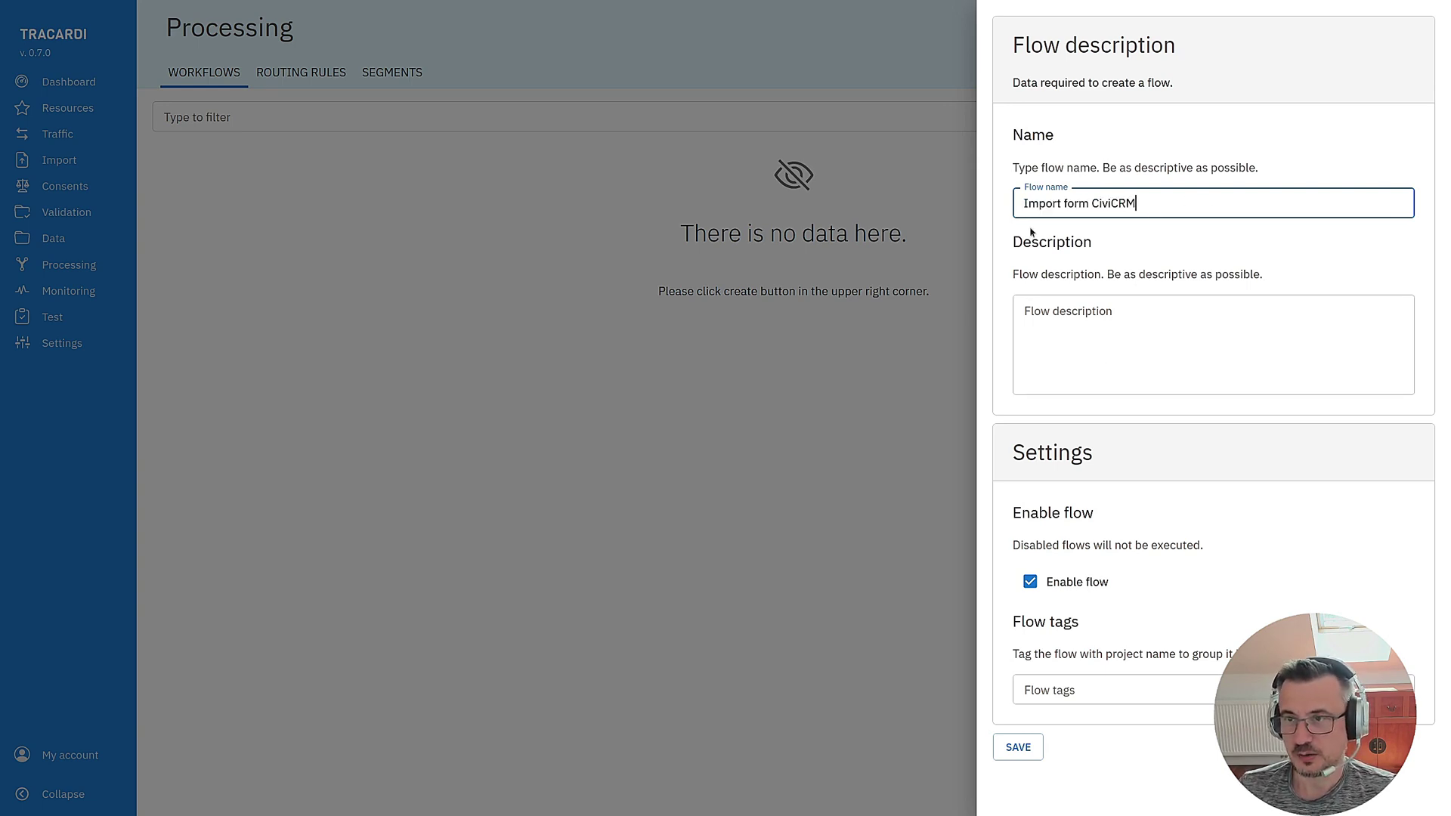
click(1018, 747)
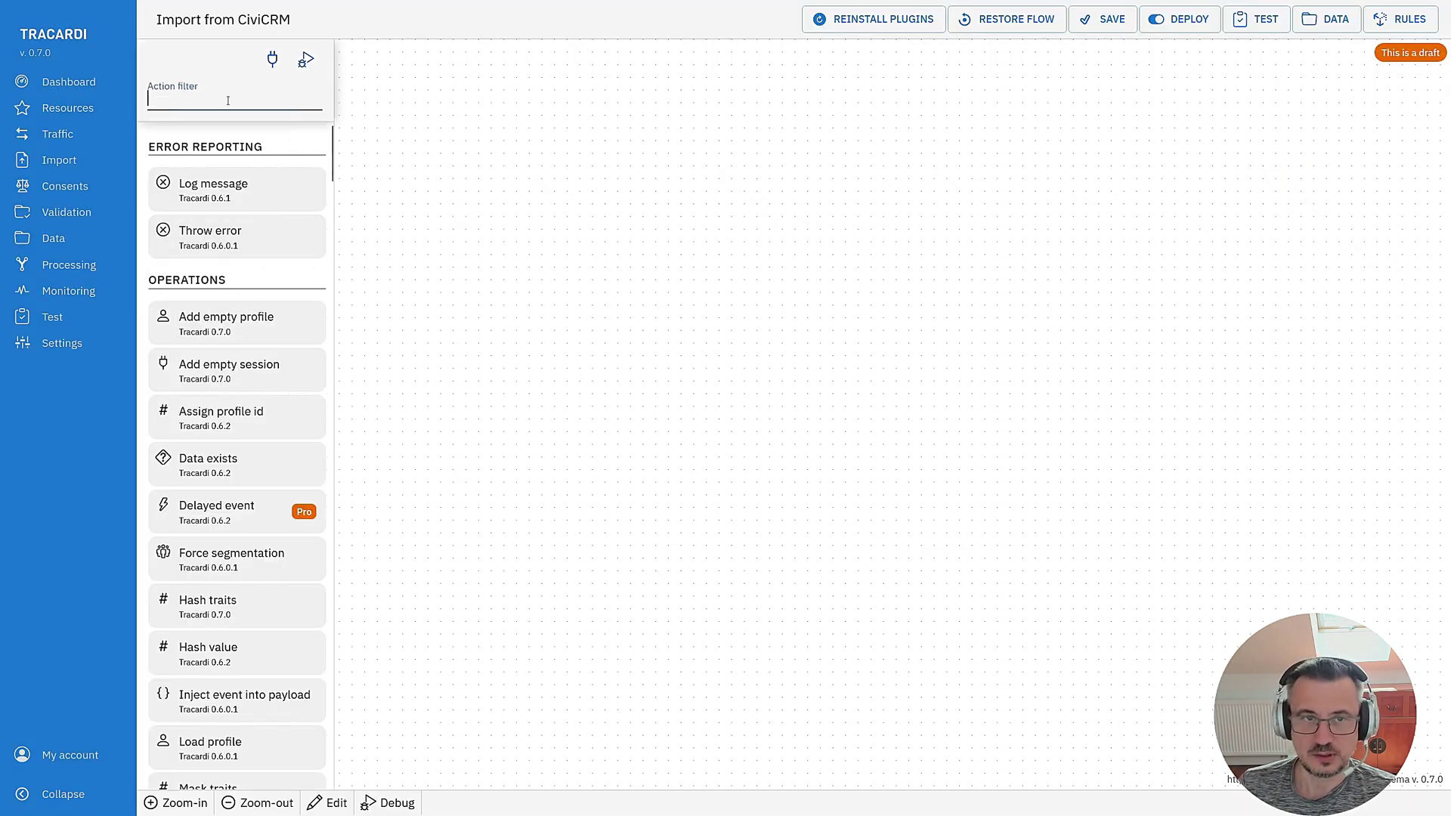
text(start)
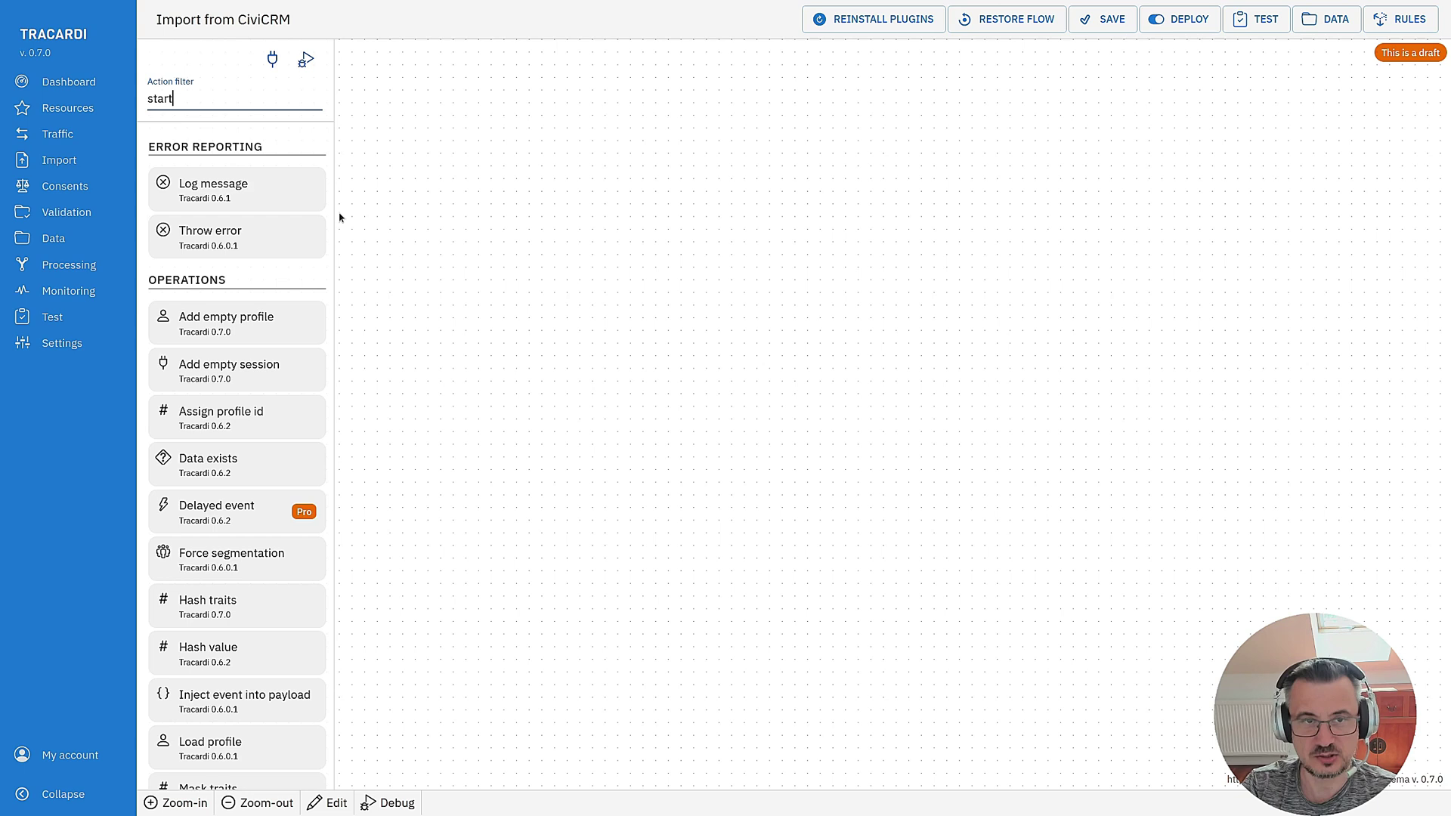
drag(227, 189, 650, 241)
Trigger Start on import-from-civicrm events and connect it to a new Set profile trait node.
click(650, 242)
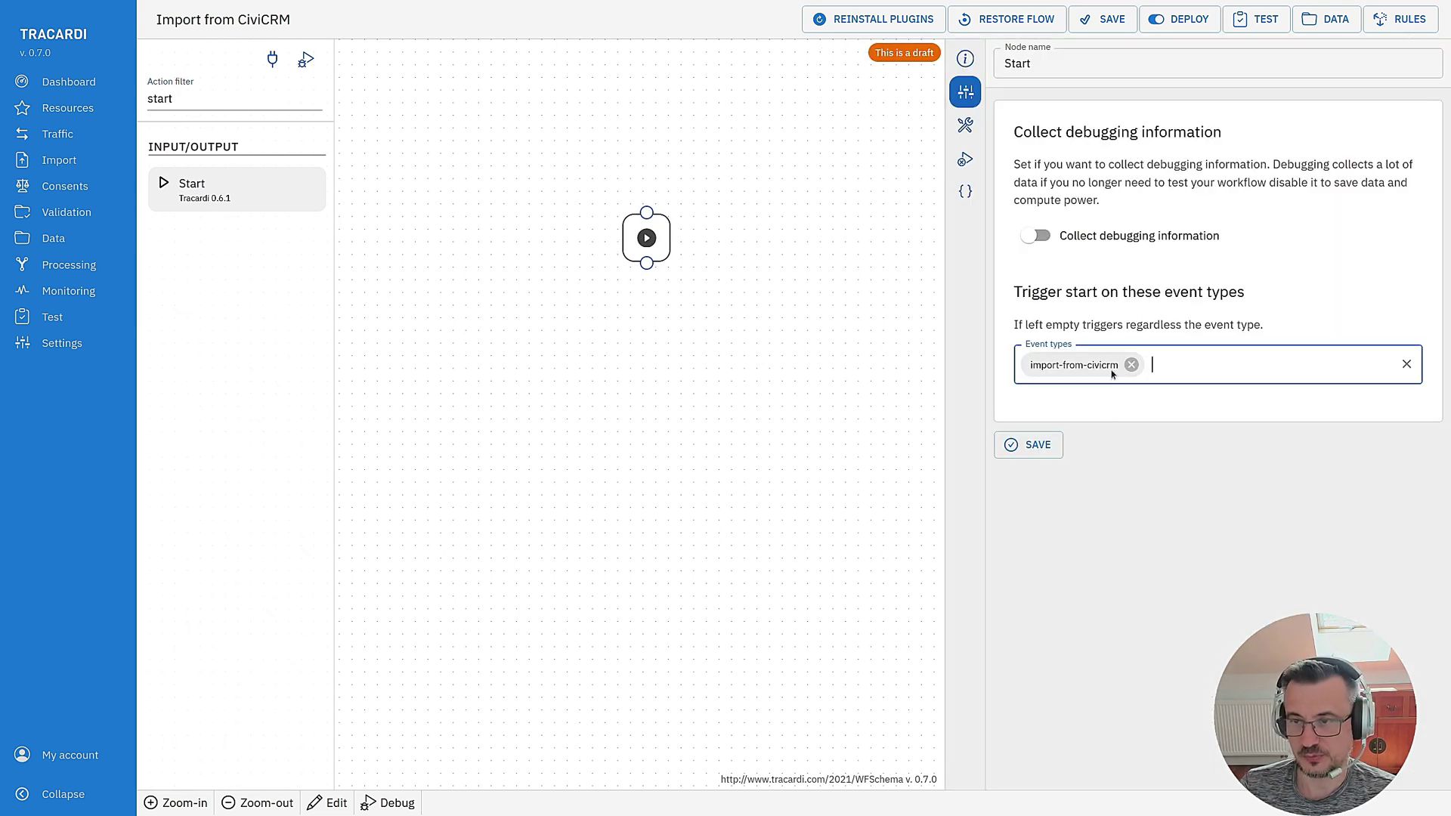
click(1047, 447)
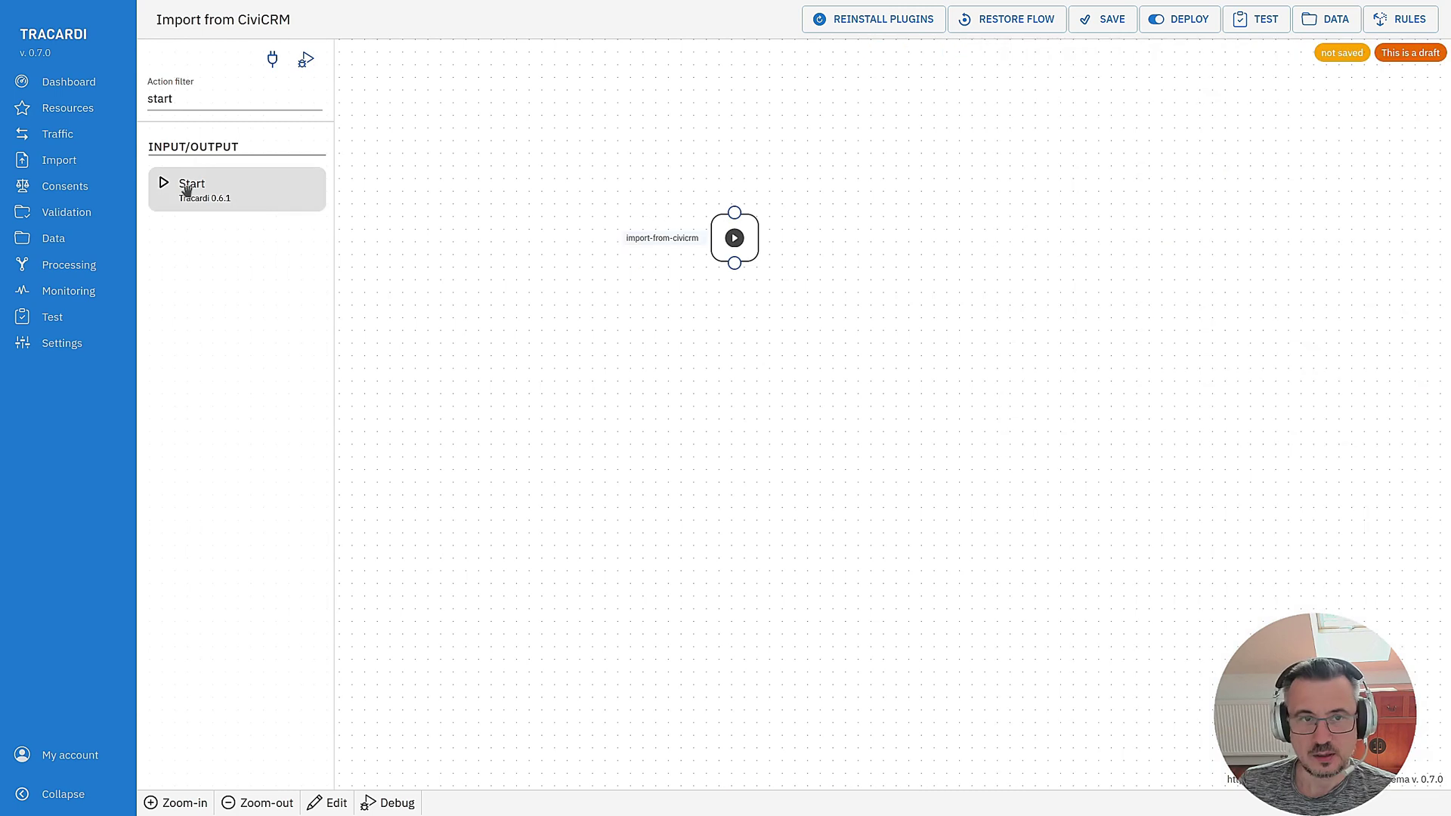
double_click(196, 96)
text(set)
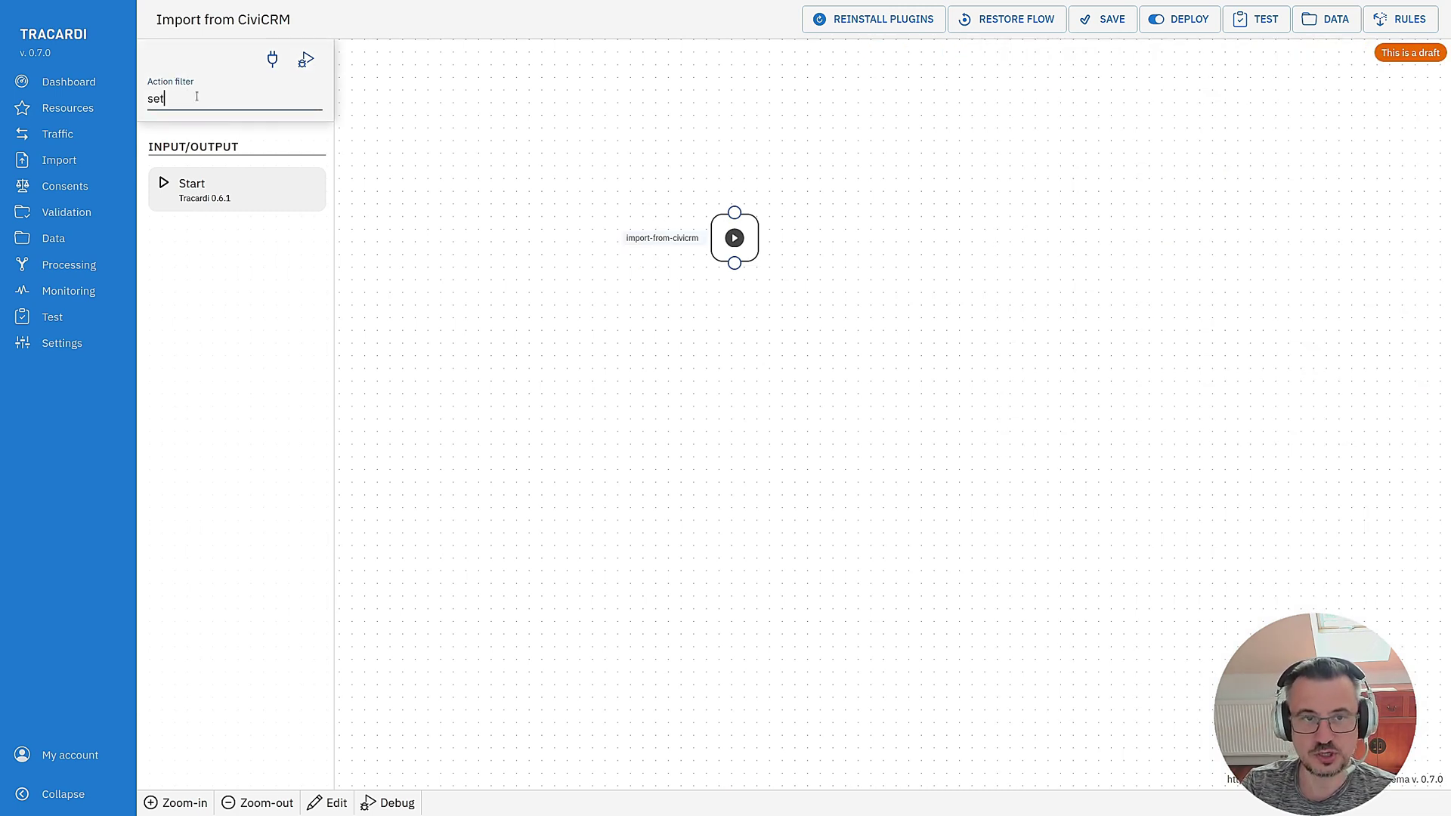
mouse_move(226, 171)
mouse_down()
mouse_move(736, 385)
mouse_move(819, 393)
mouse_move(734, 388)
mouse_move(751, 360)
mouse_up()
drag(735, 263, 726, 346)
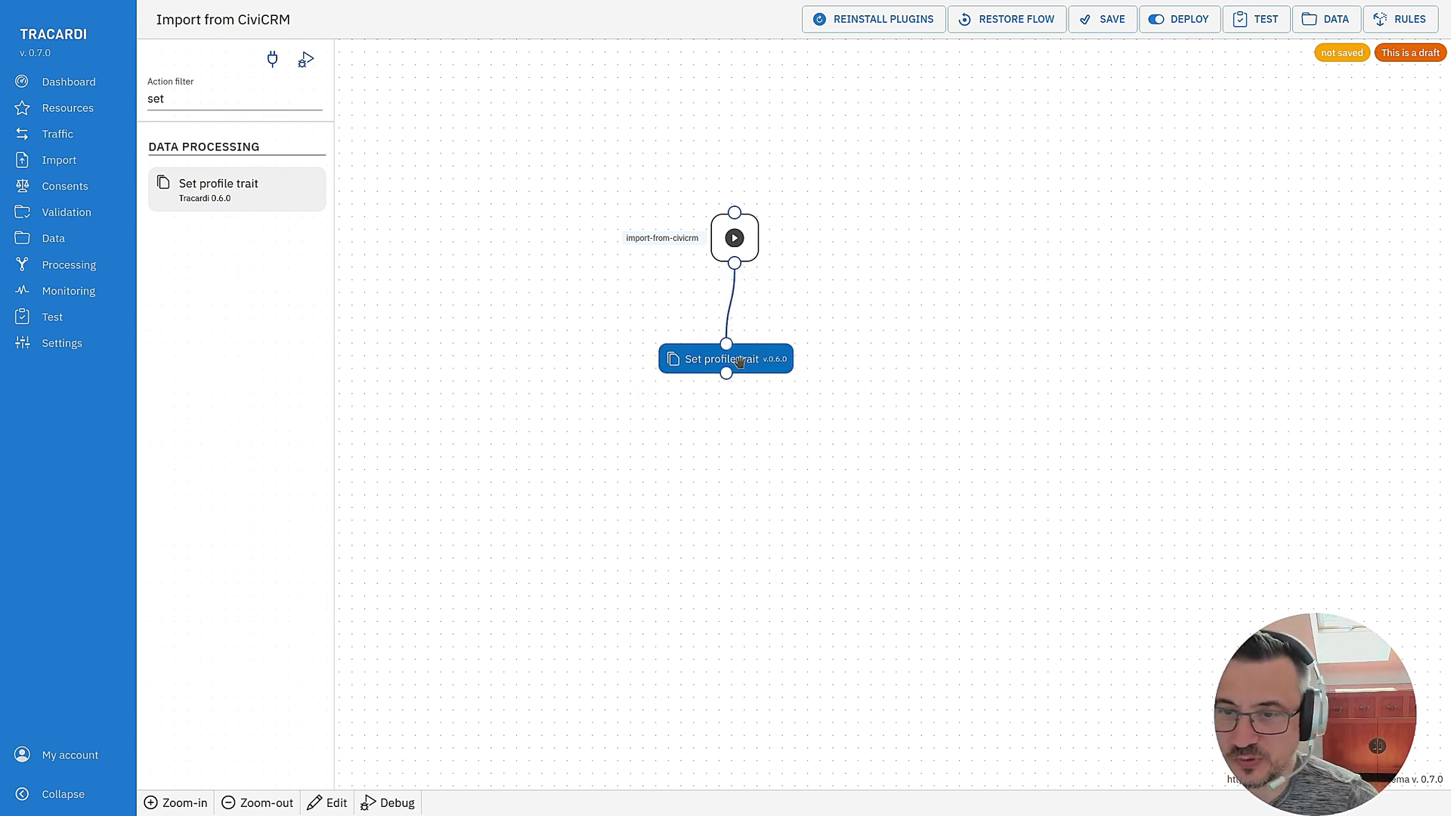
drag(740, 363, 667, 441)
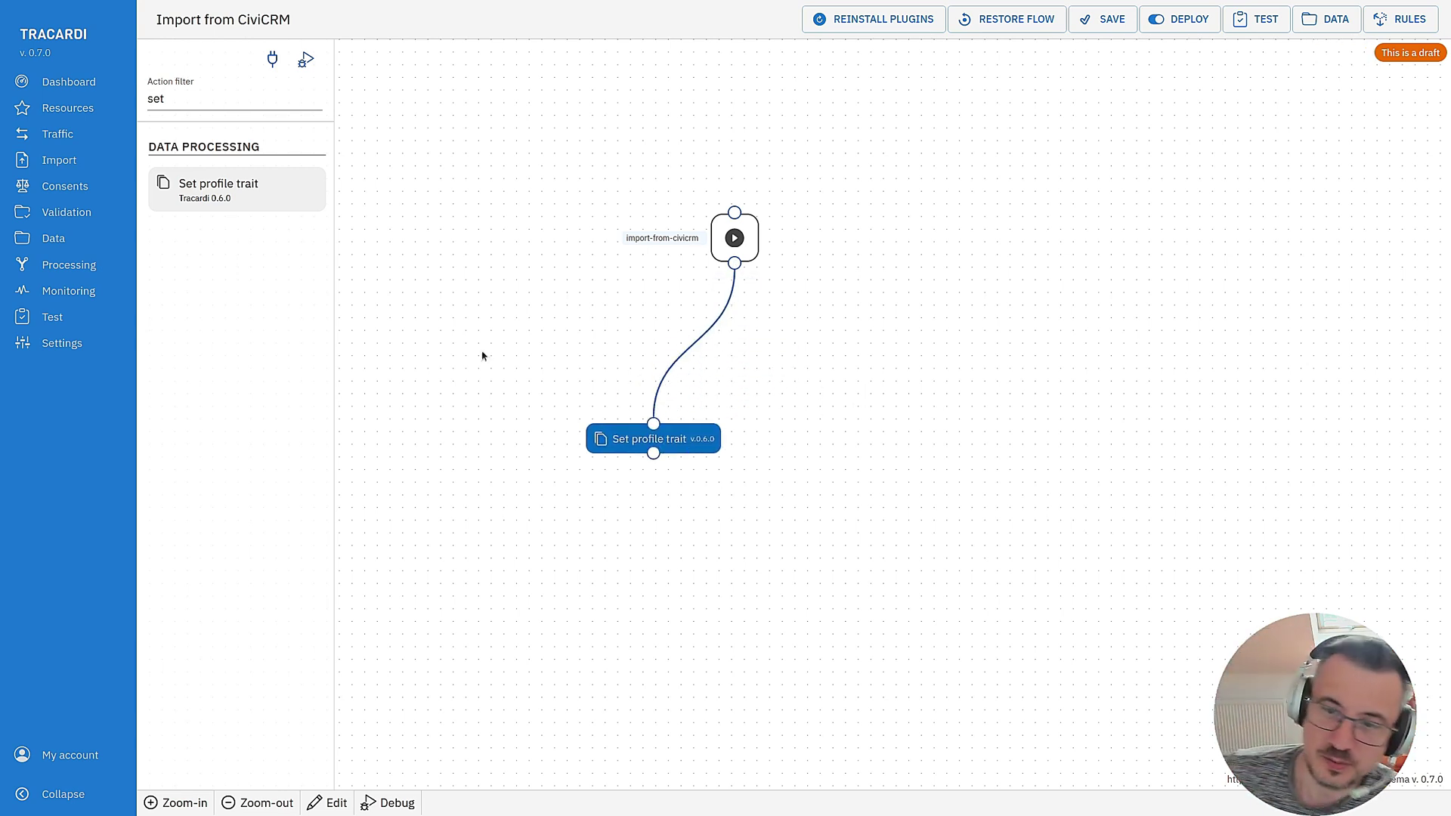
Insert an Add empty profile node between Start and Set profile trait.
double_click(196, 103)
text(profile)
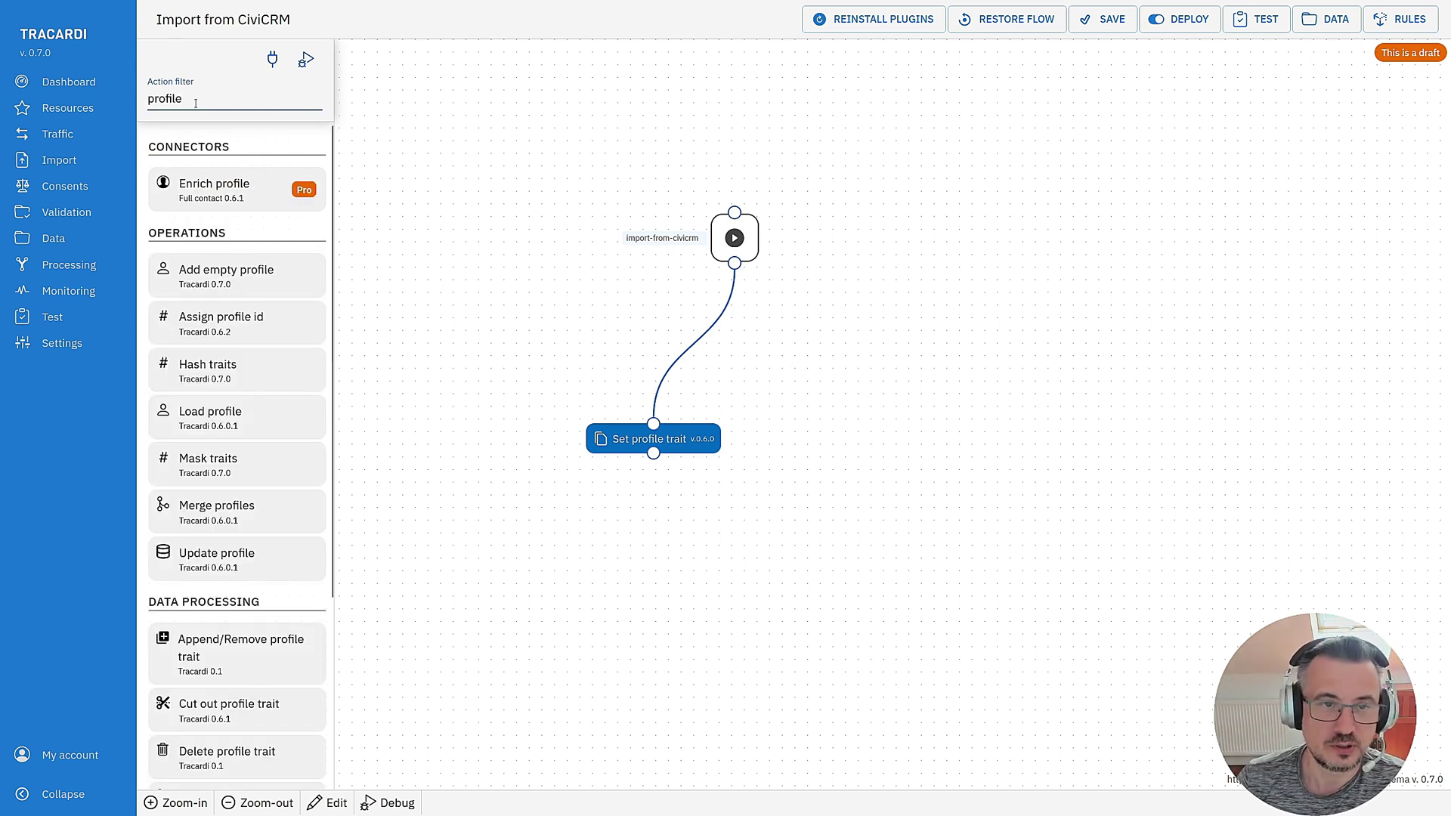
scroll(244, 376, down, 1)
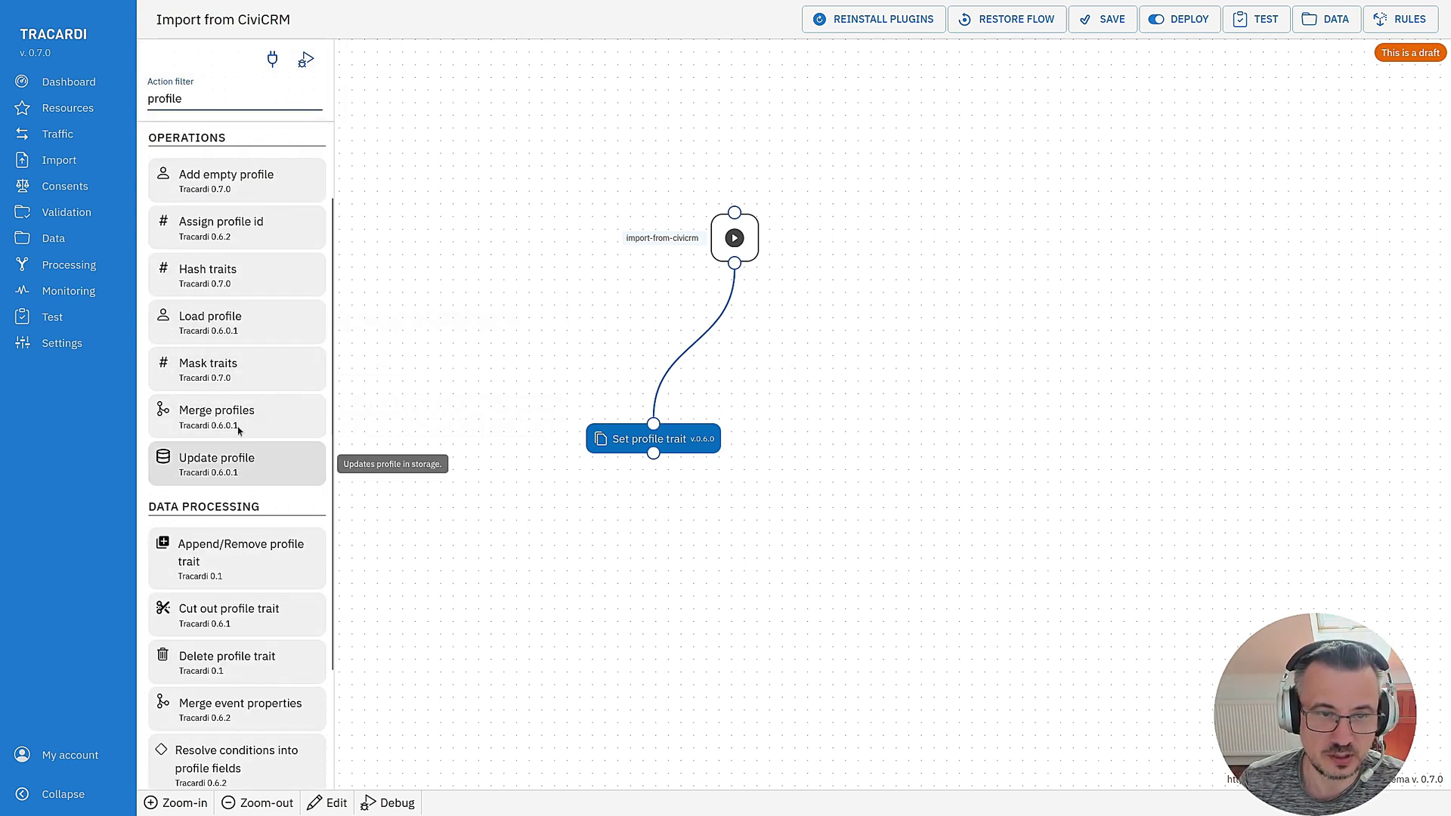
drag(211, 184, 813, 388)
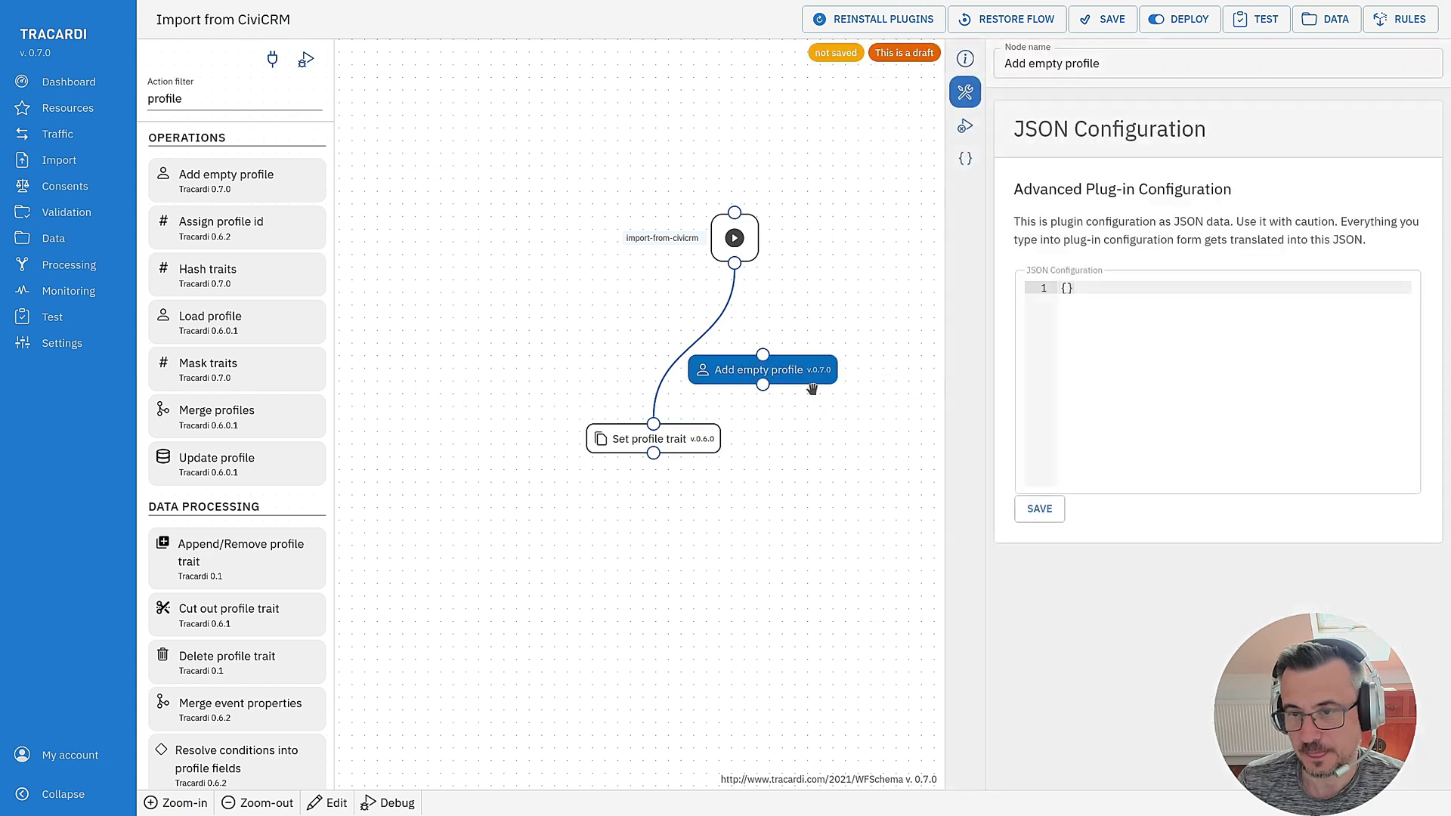
drag(653, 423, 584, 343)
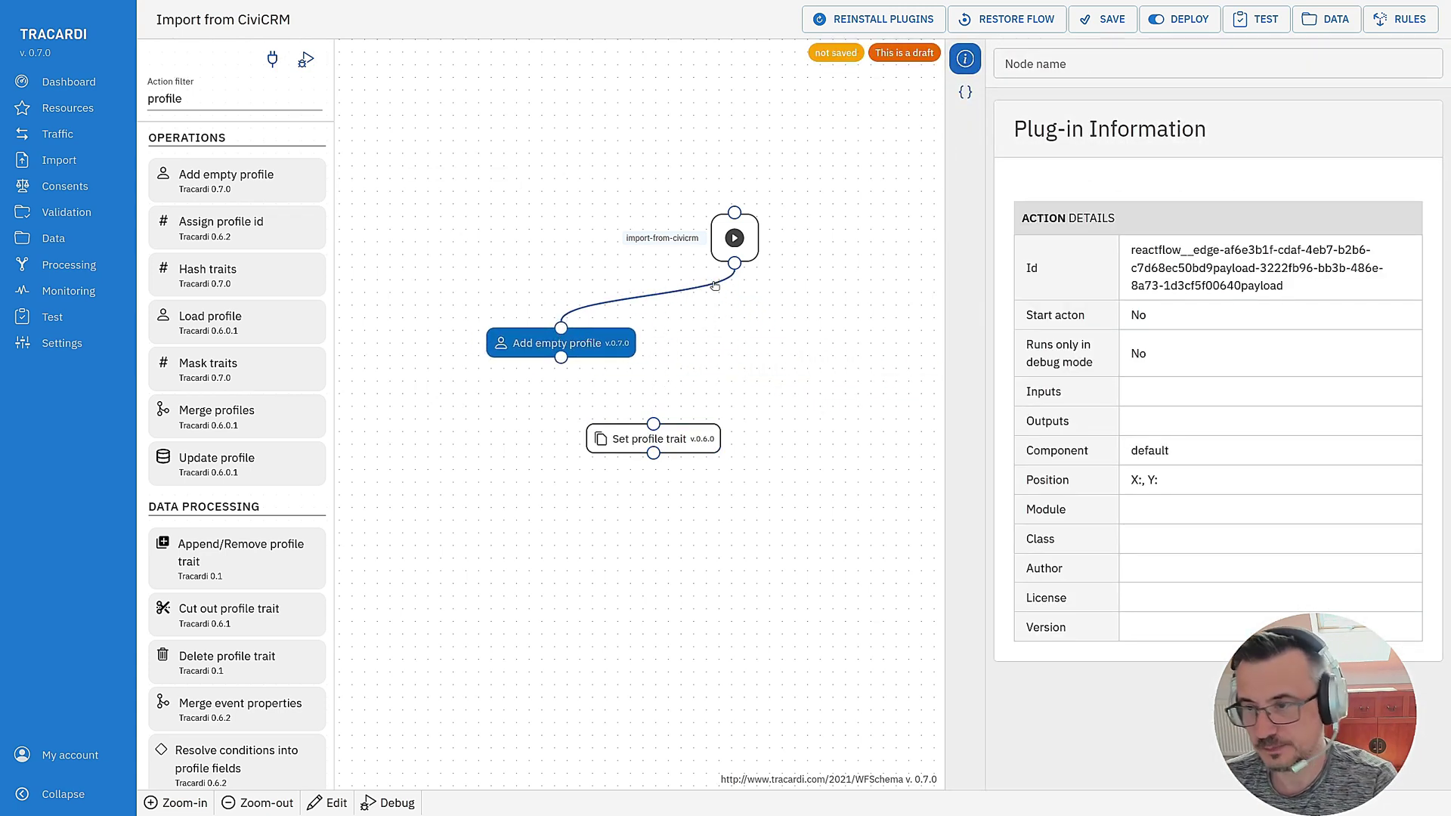
drag(685, 442, 708, 487)
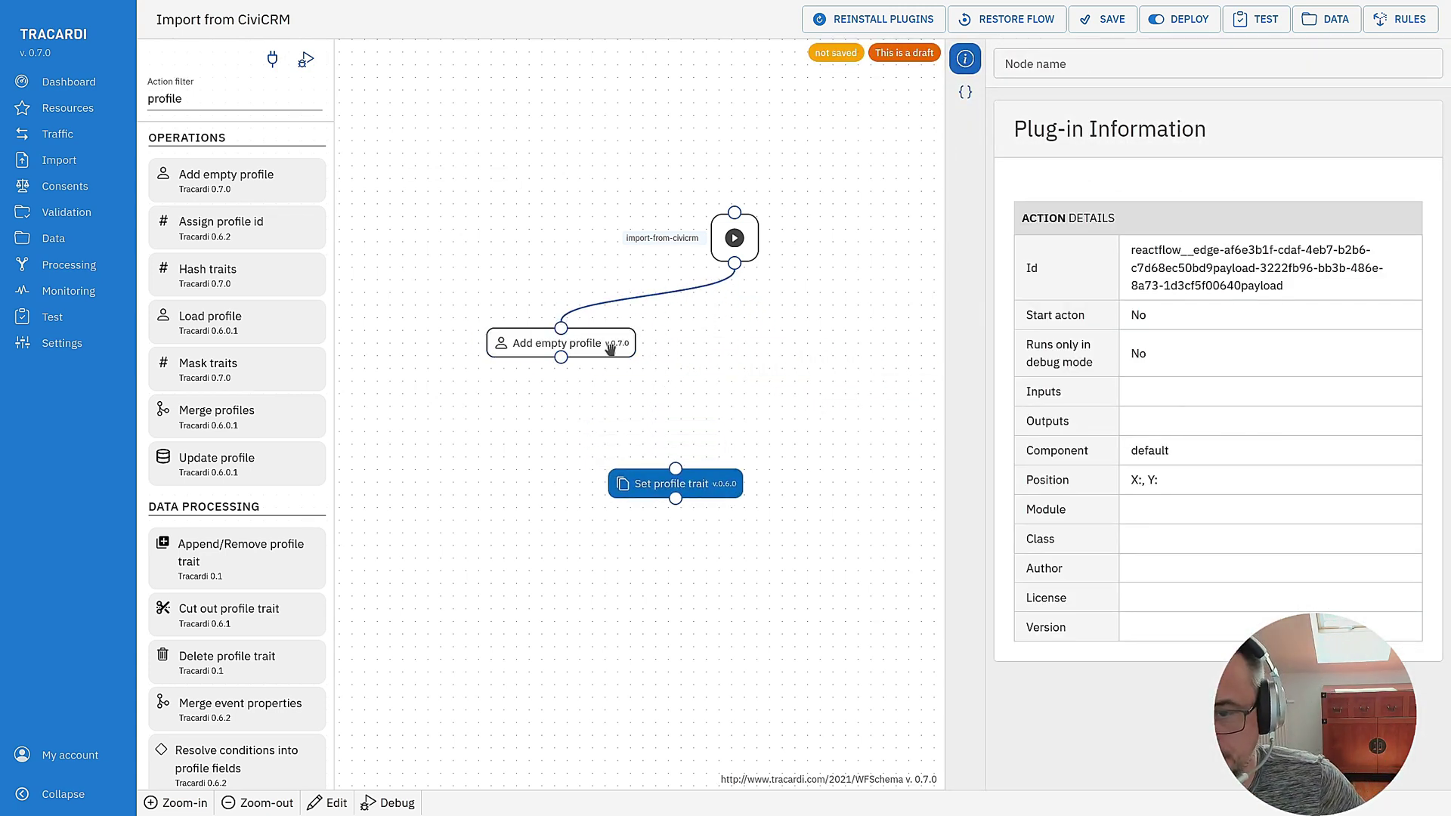
drag(609, 349, 629, 362)
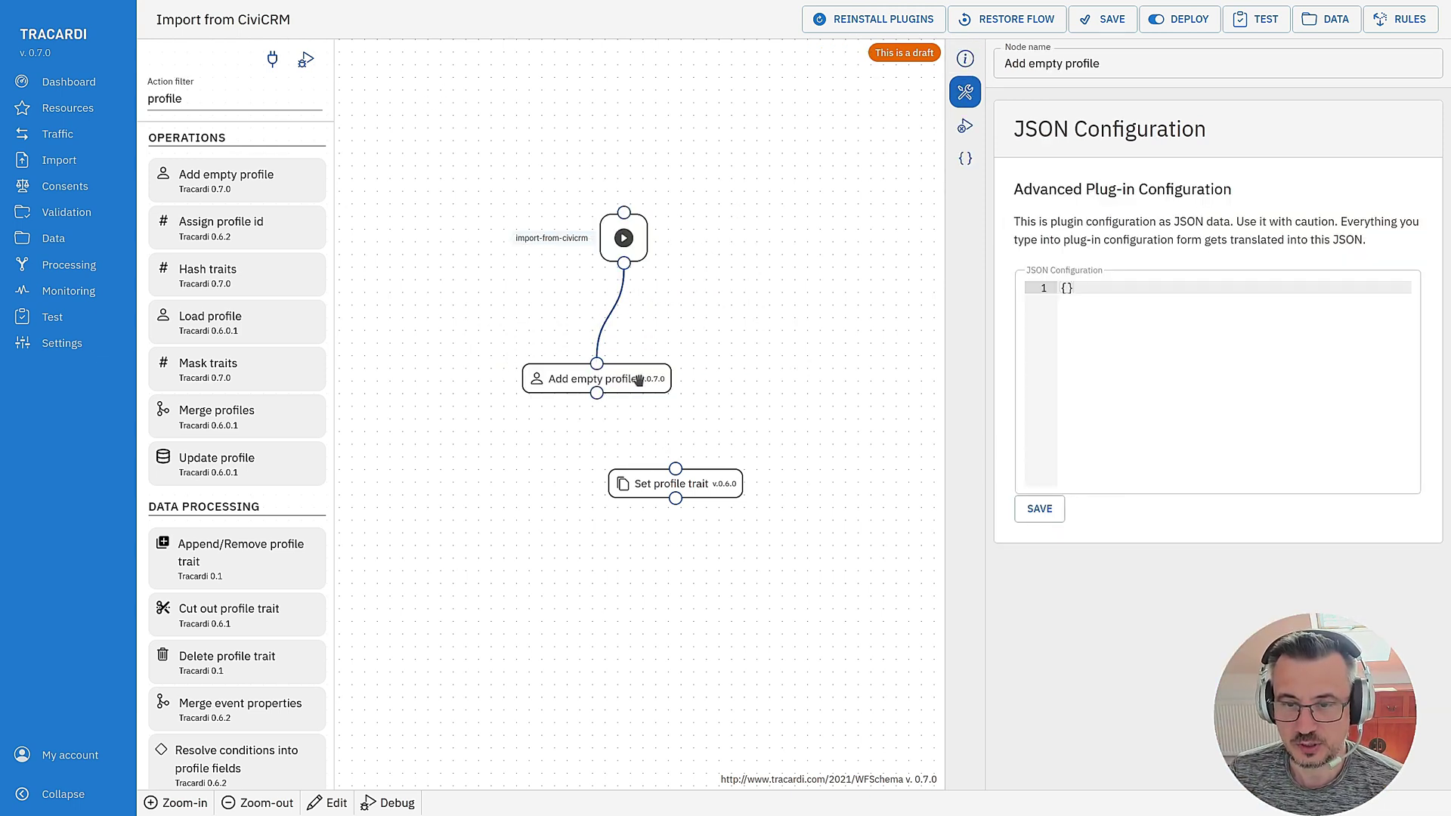
drag(635, 379, 620, 378)
drag(683, 486, 607, 506)
drag(582, 392, 598, 489)
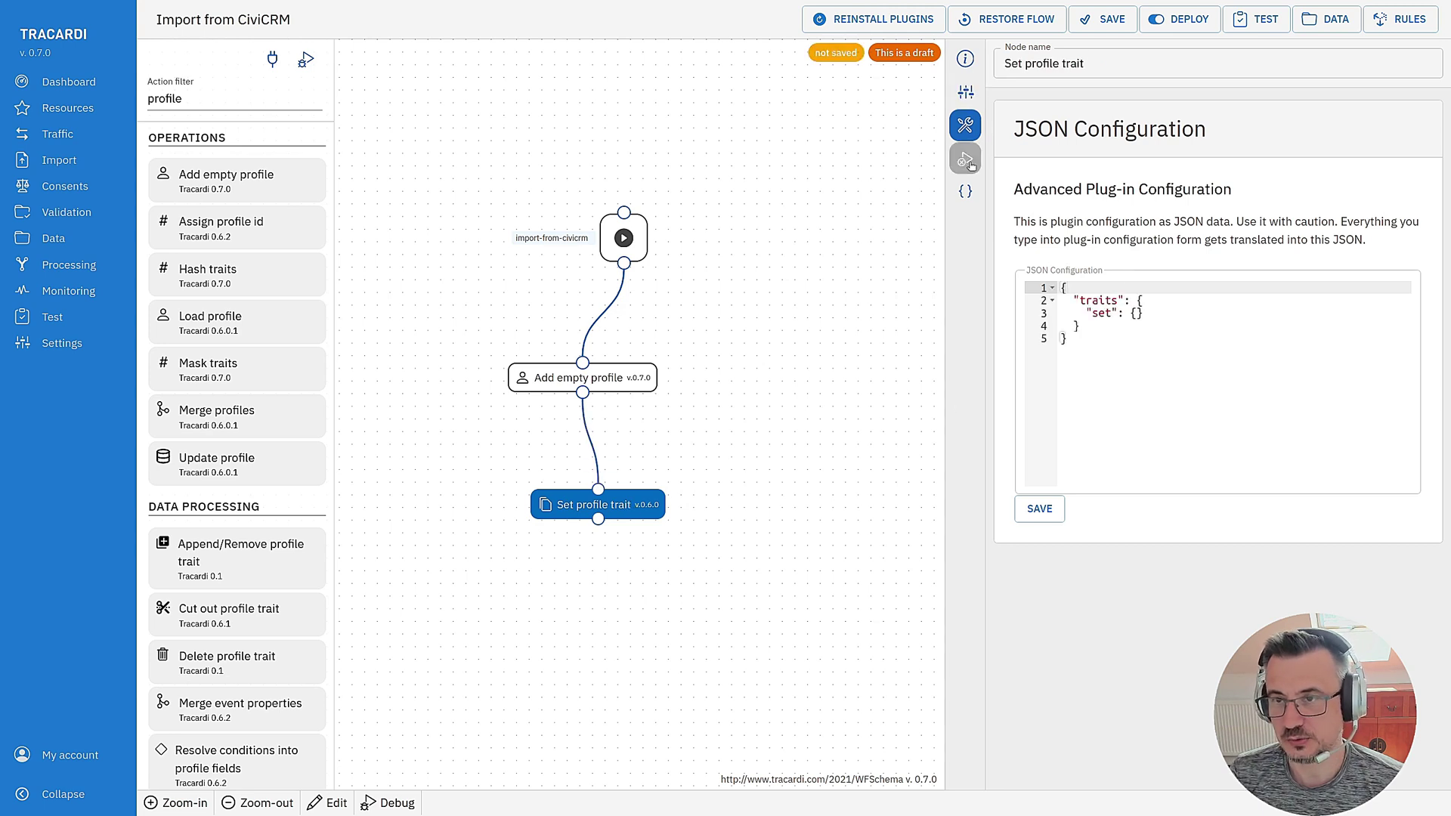
Add a Set profile trait operation mapping profile id from the event's properties.
click(965, 92)
click(1165, 548)
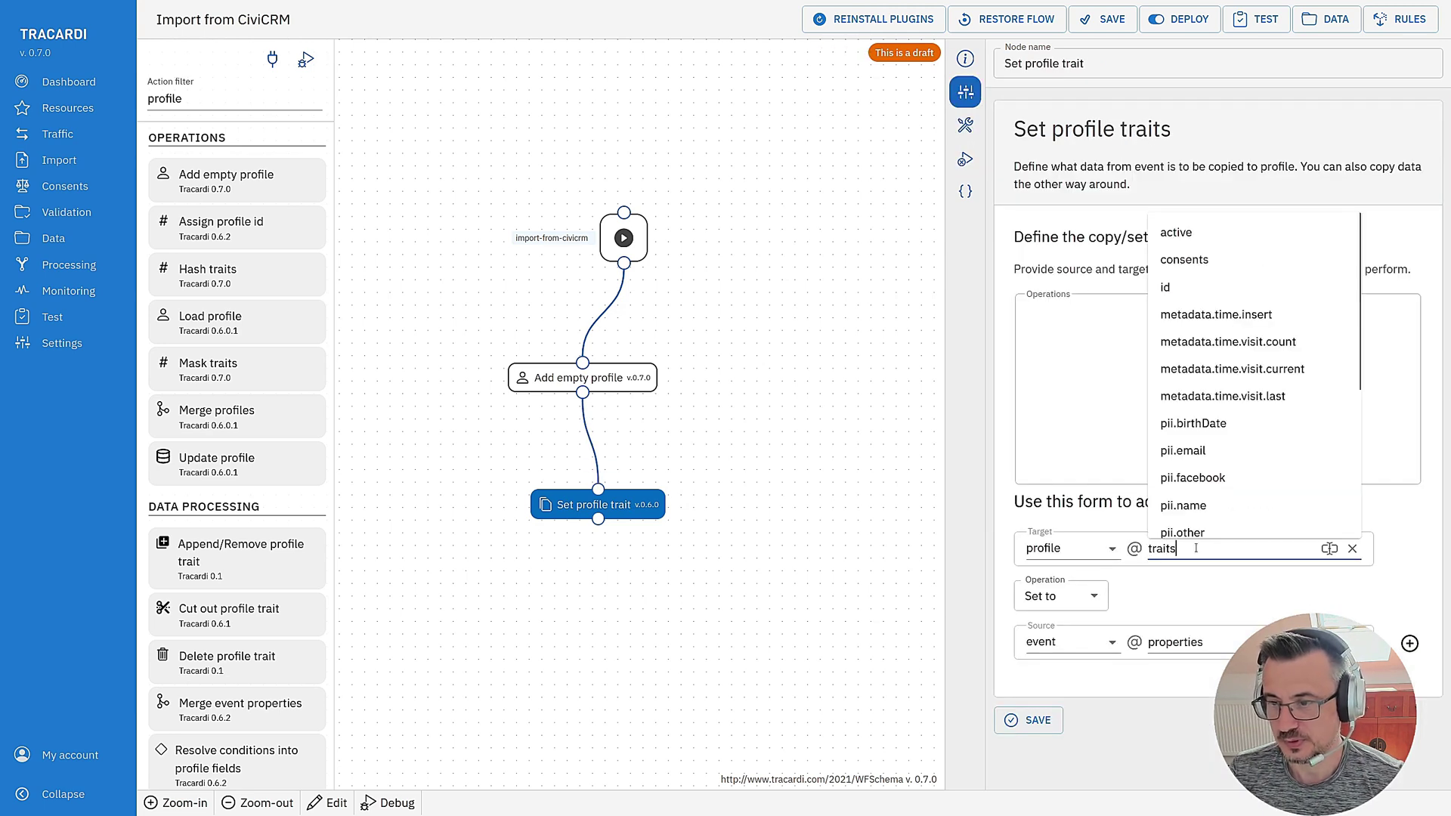
key(ctrl+a)
text(id)
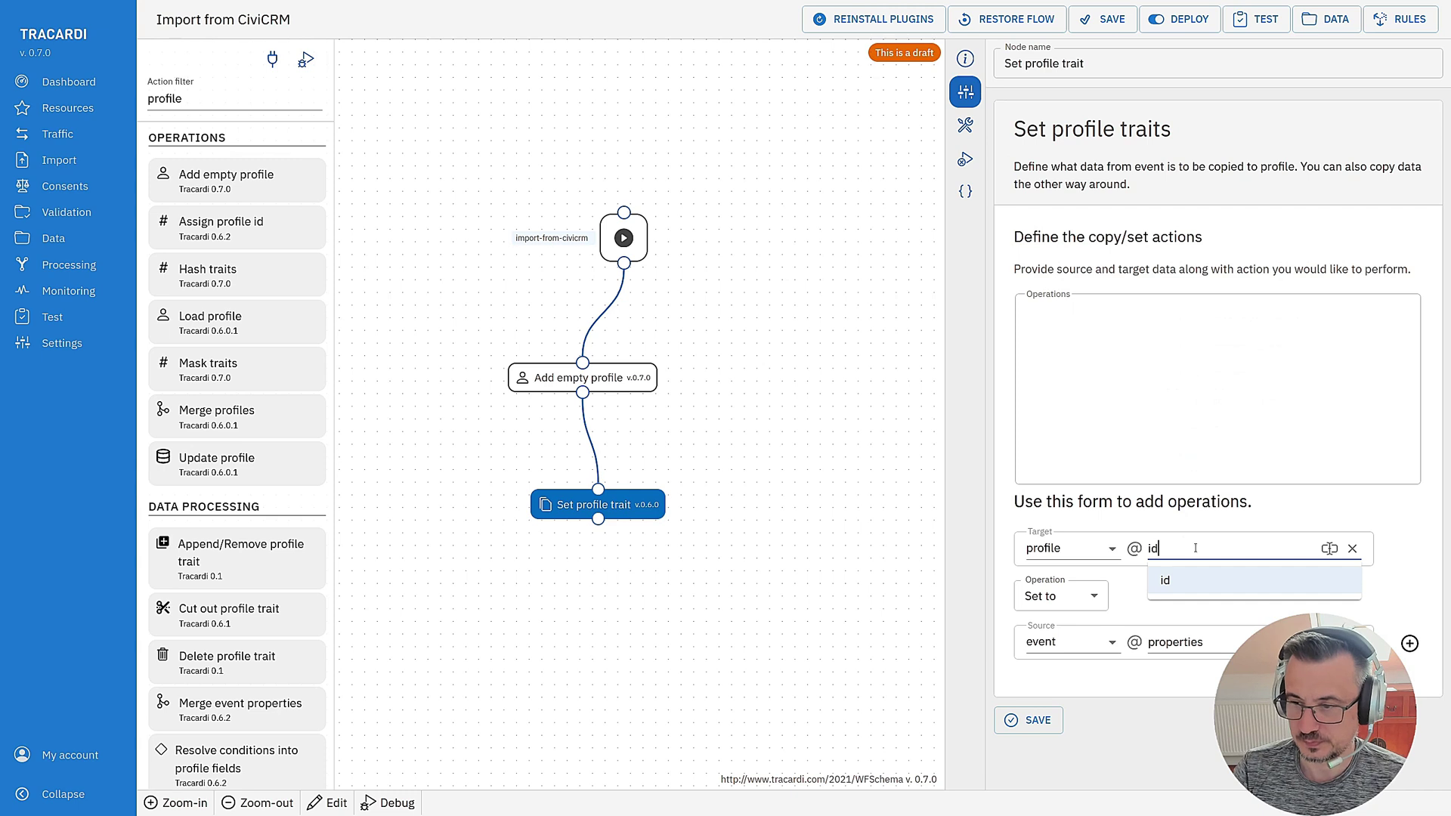
click(1214, 597)
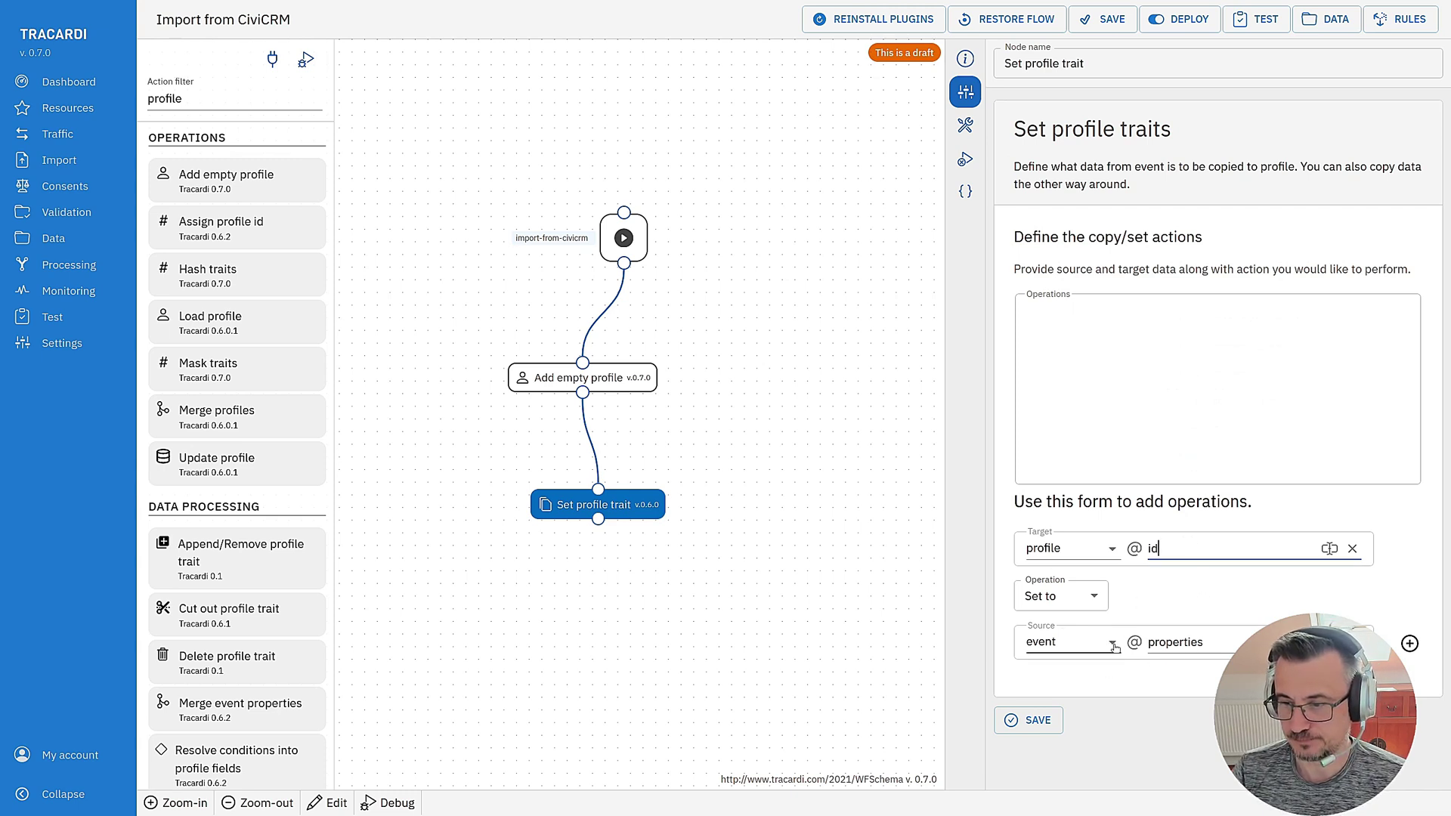
click(1232, 649)
text(.id)
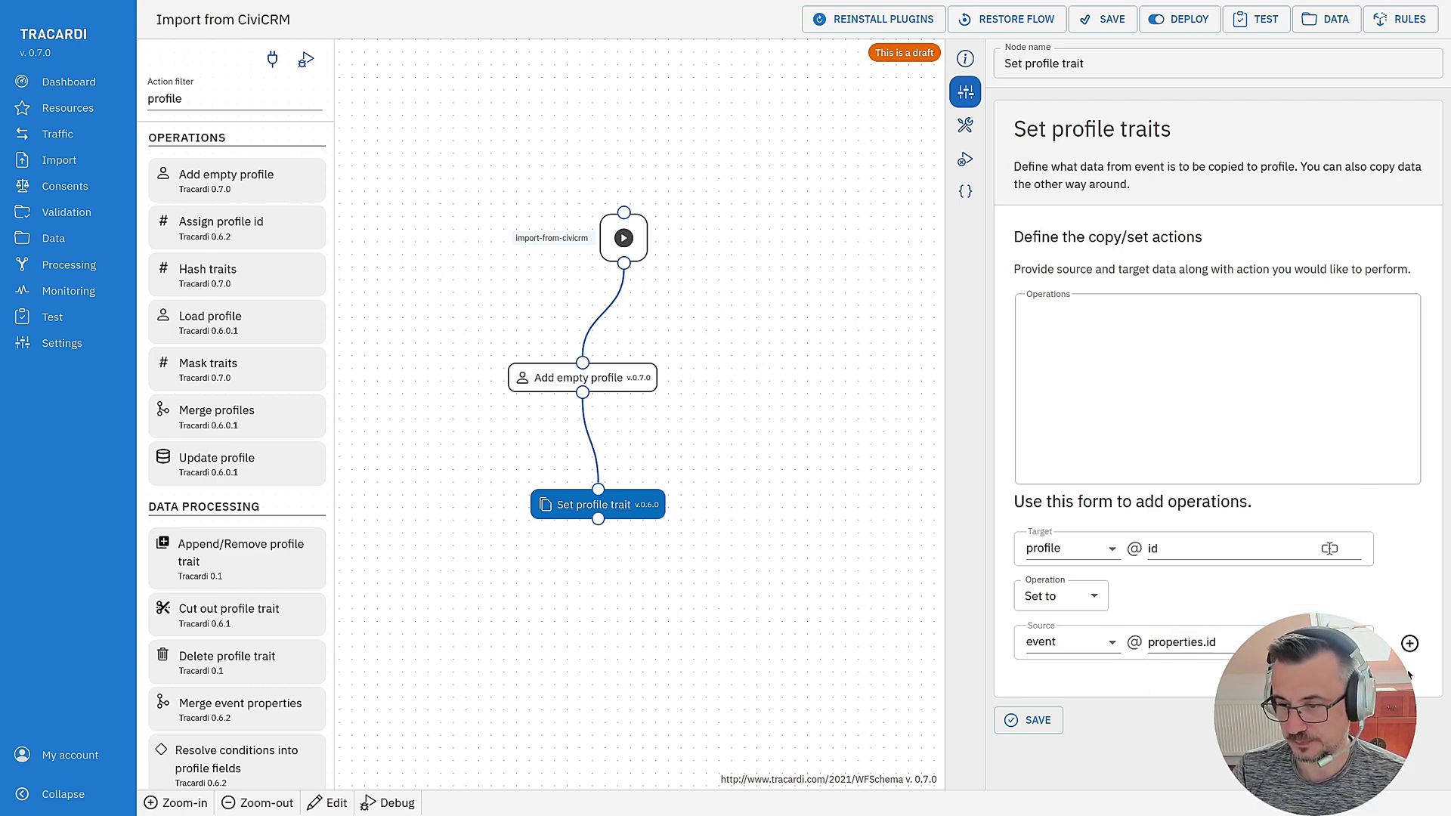
Add the profile id ← event properties.id operation and inspect the first import-from-civicrm event's properties.
click(1409, 643)
click(1326, 19)
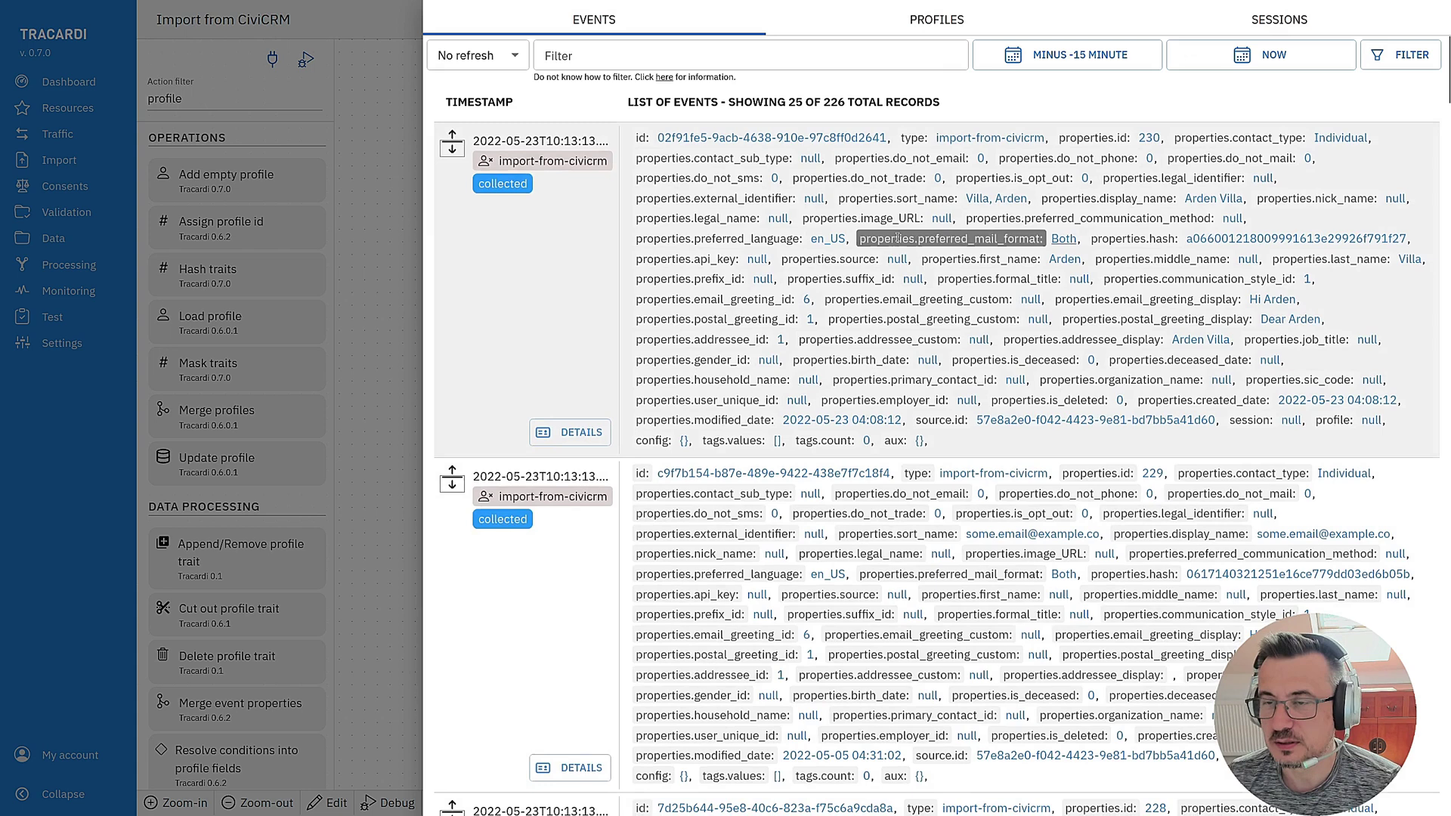
click(451, 139)
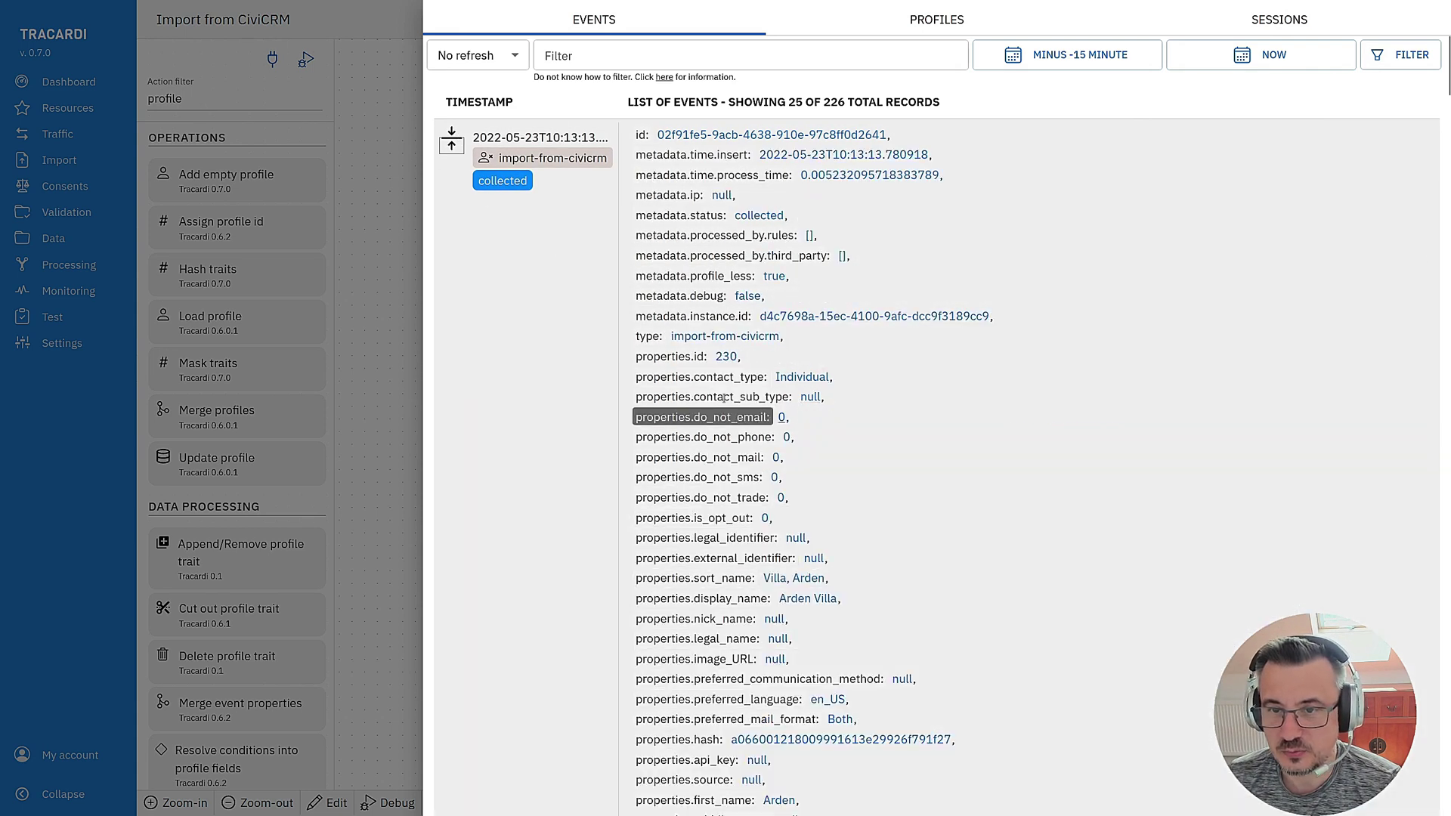
drag(668, 361, 699, 356)
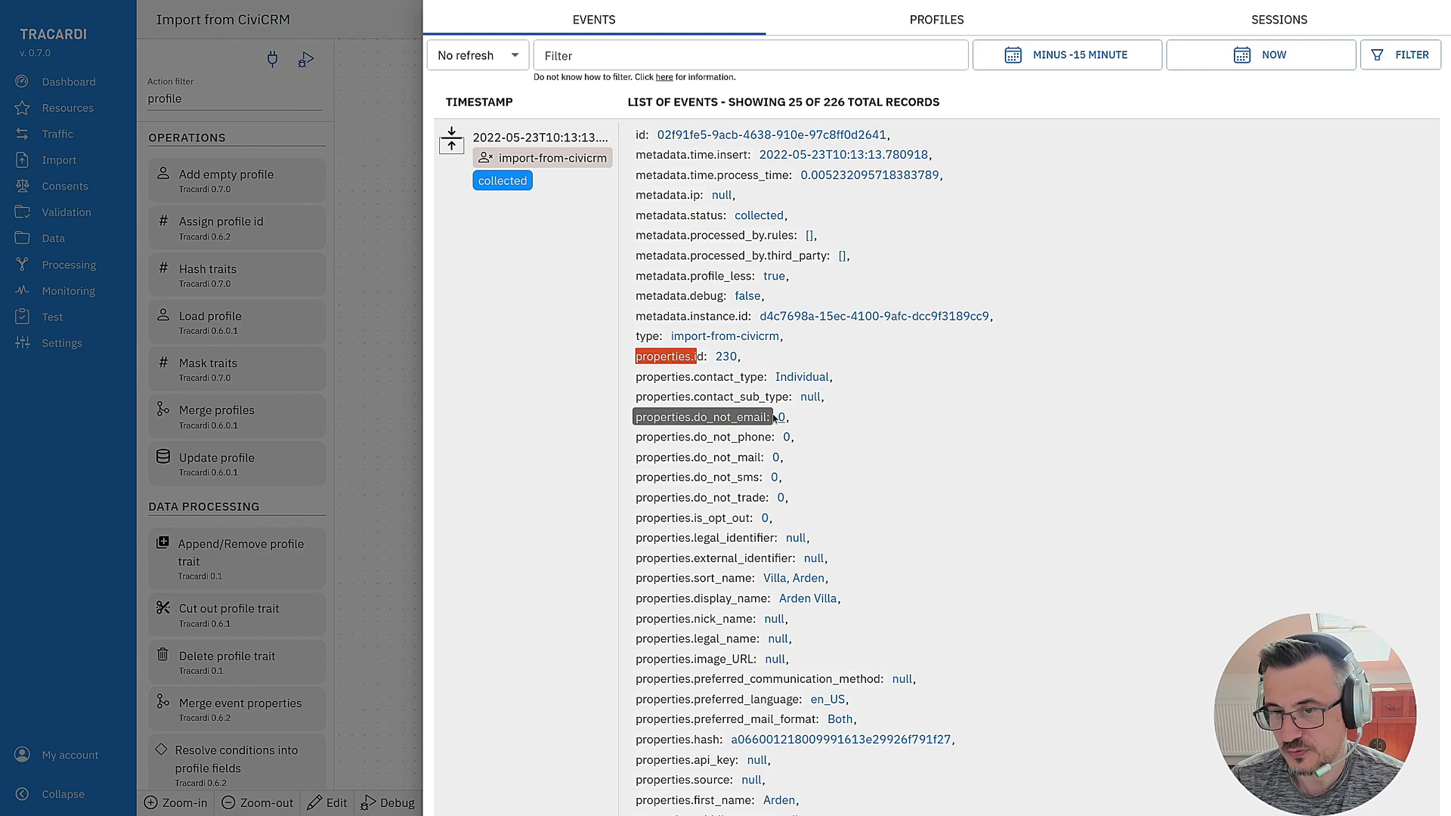
scroll(815, 474, down, 3)
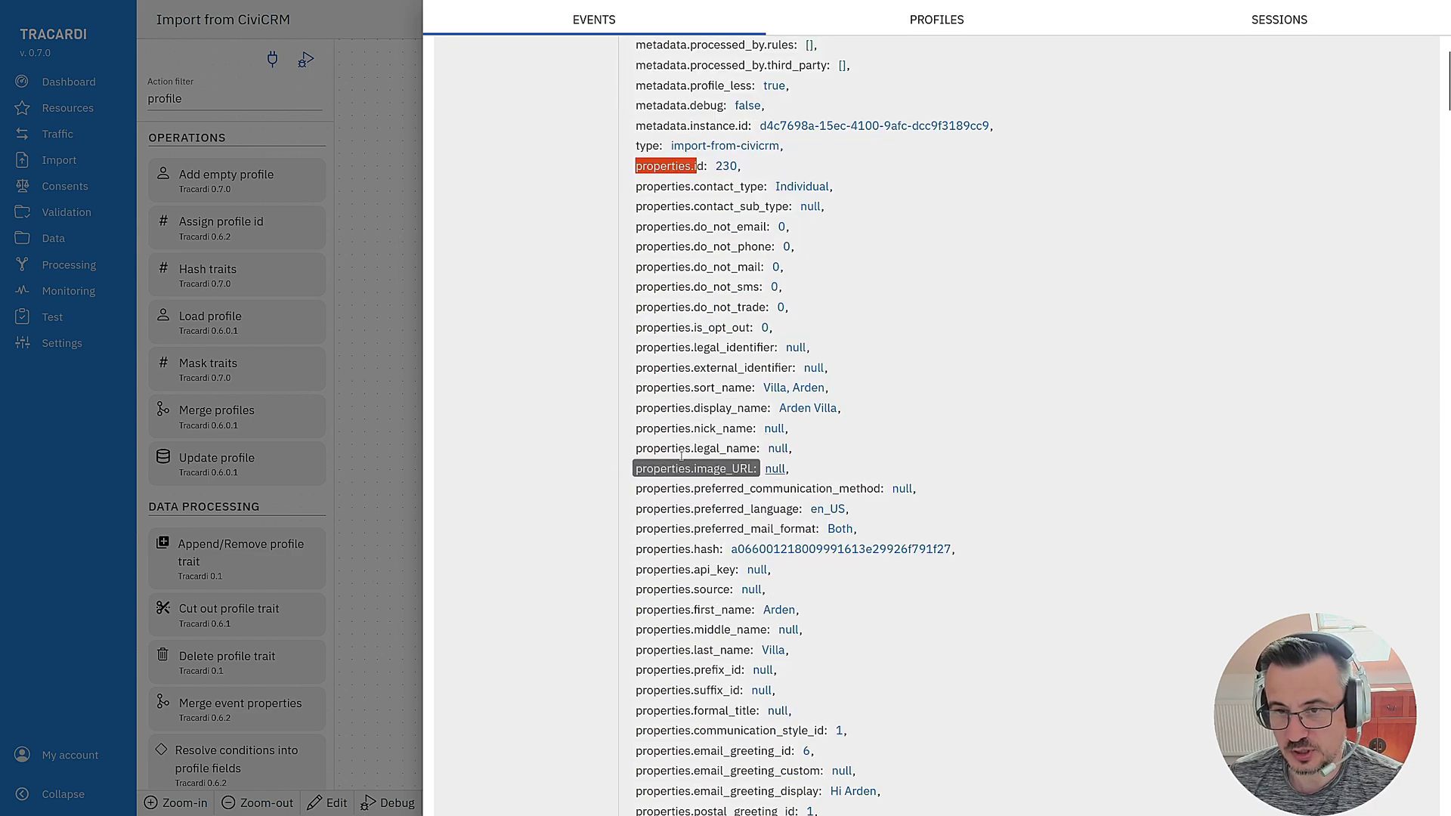
scroll(687, 423, up, 2)
scroll(665, 468, down, 15)
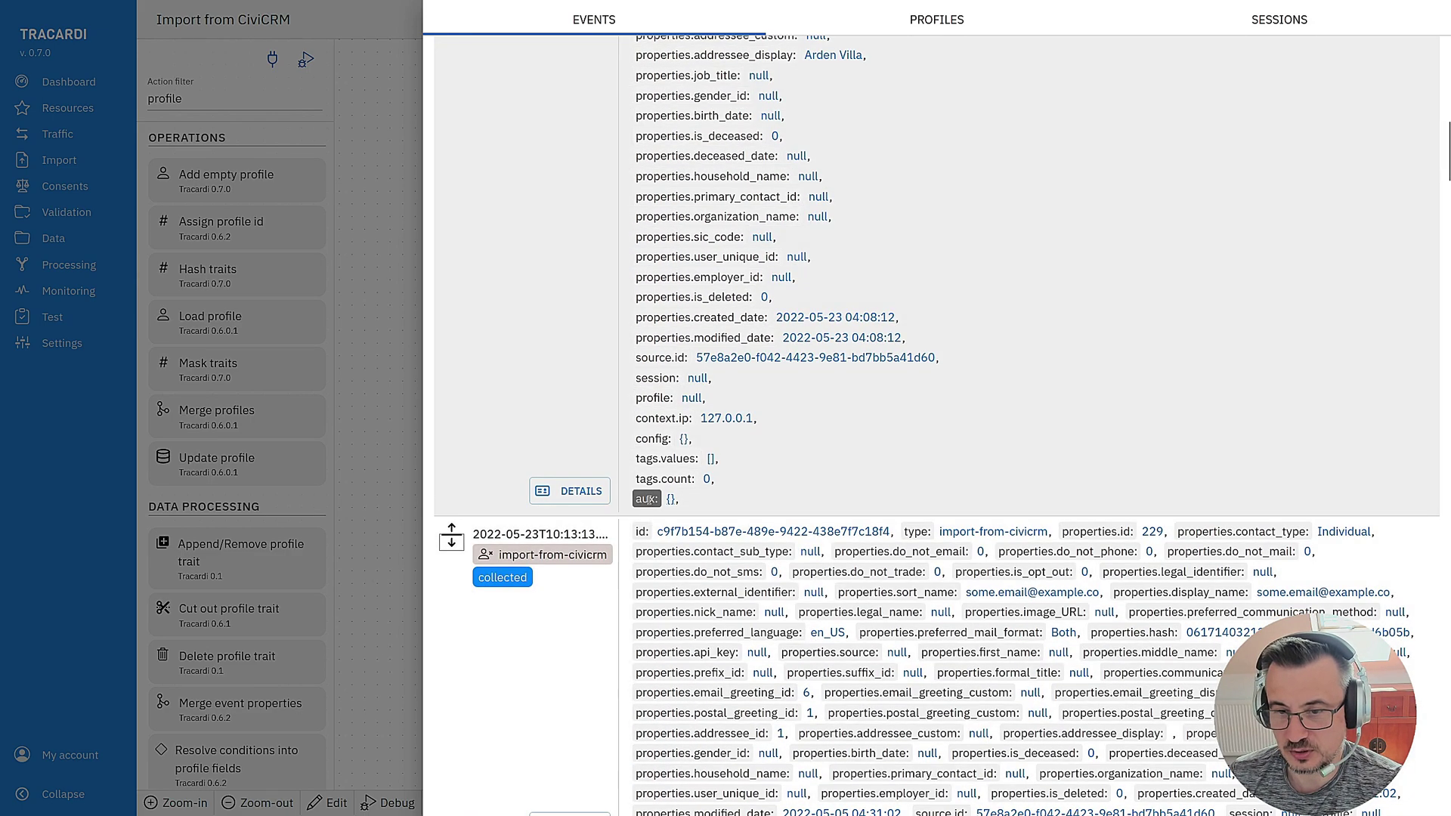
scroll(901, 464, up, 15)
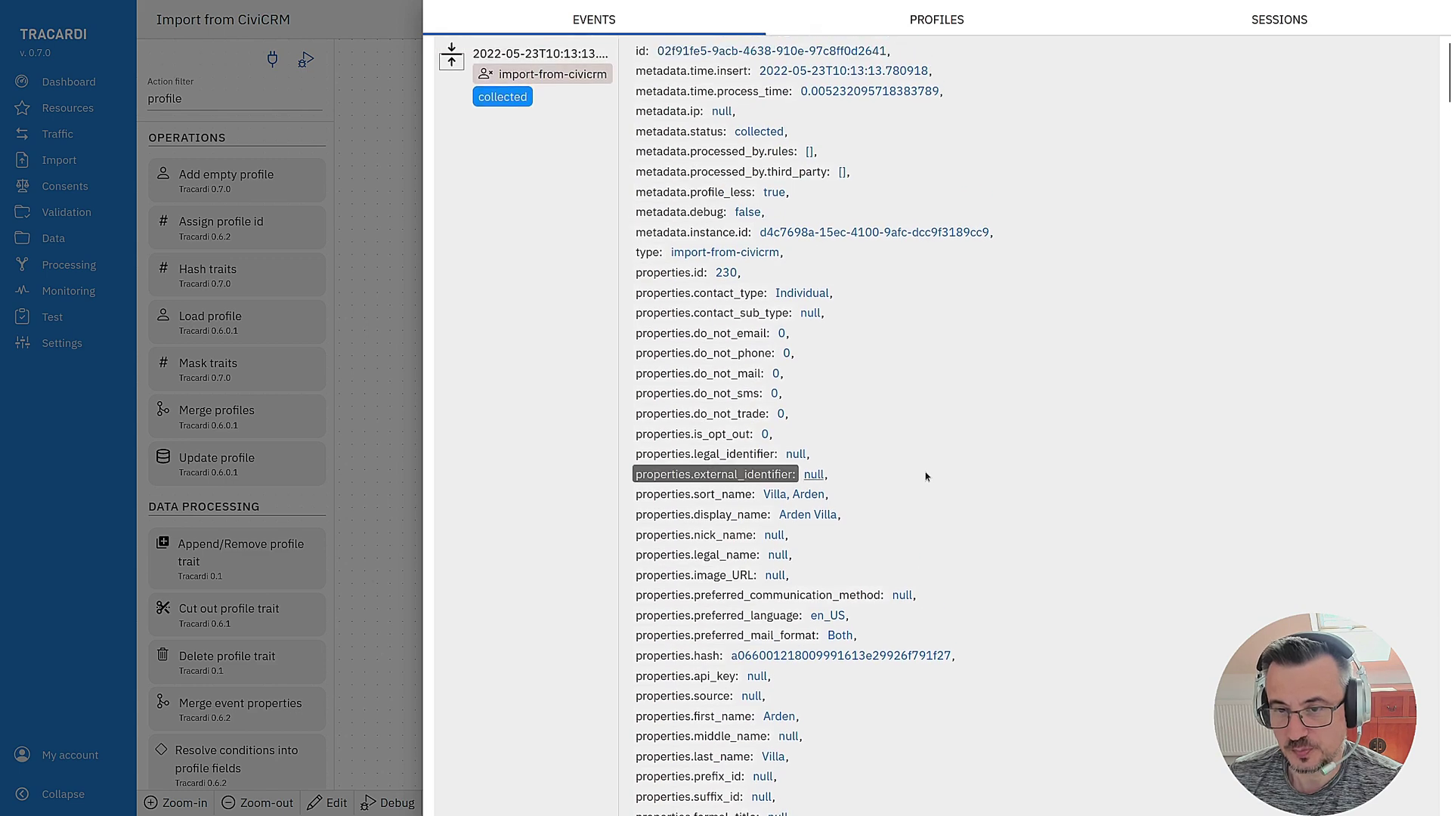
scroll(926, 477, up, 2)
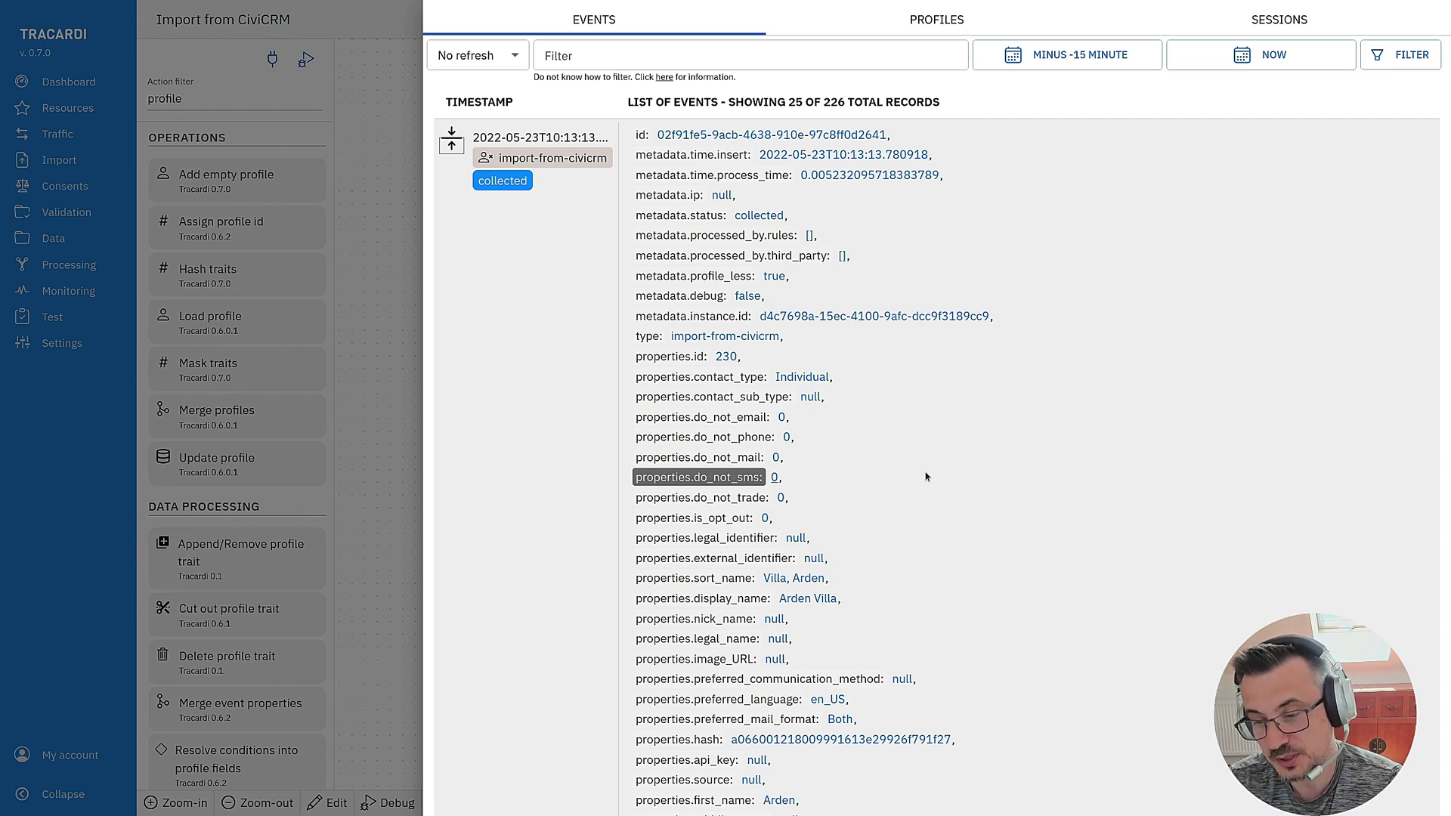
key(Escape)
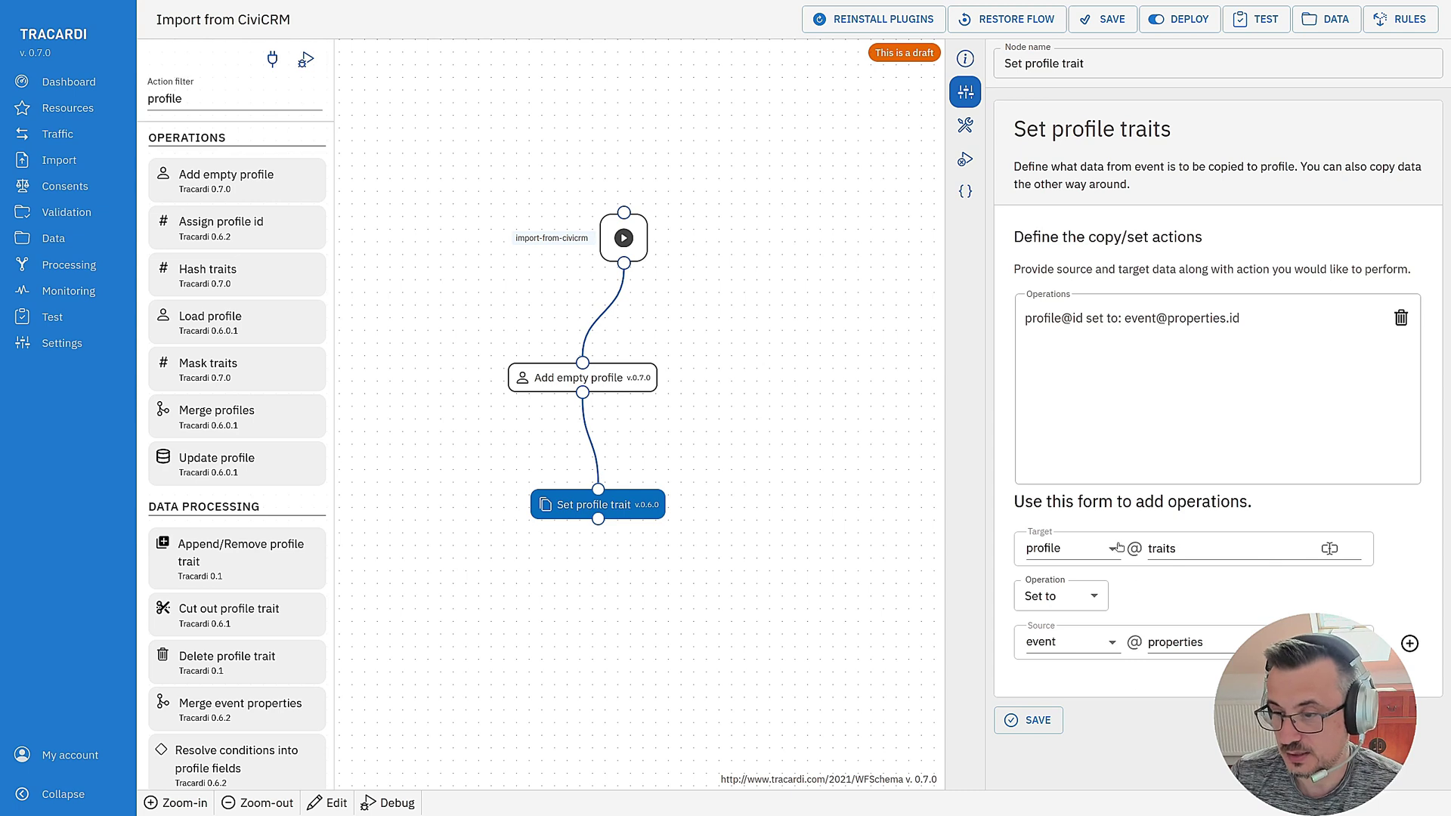
double_click(1164, 541)
text(aux.civicrm.id)
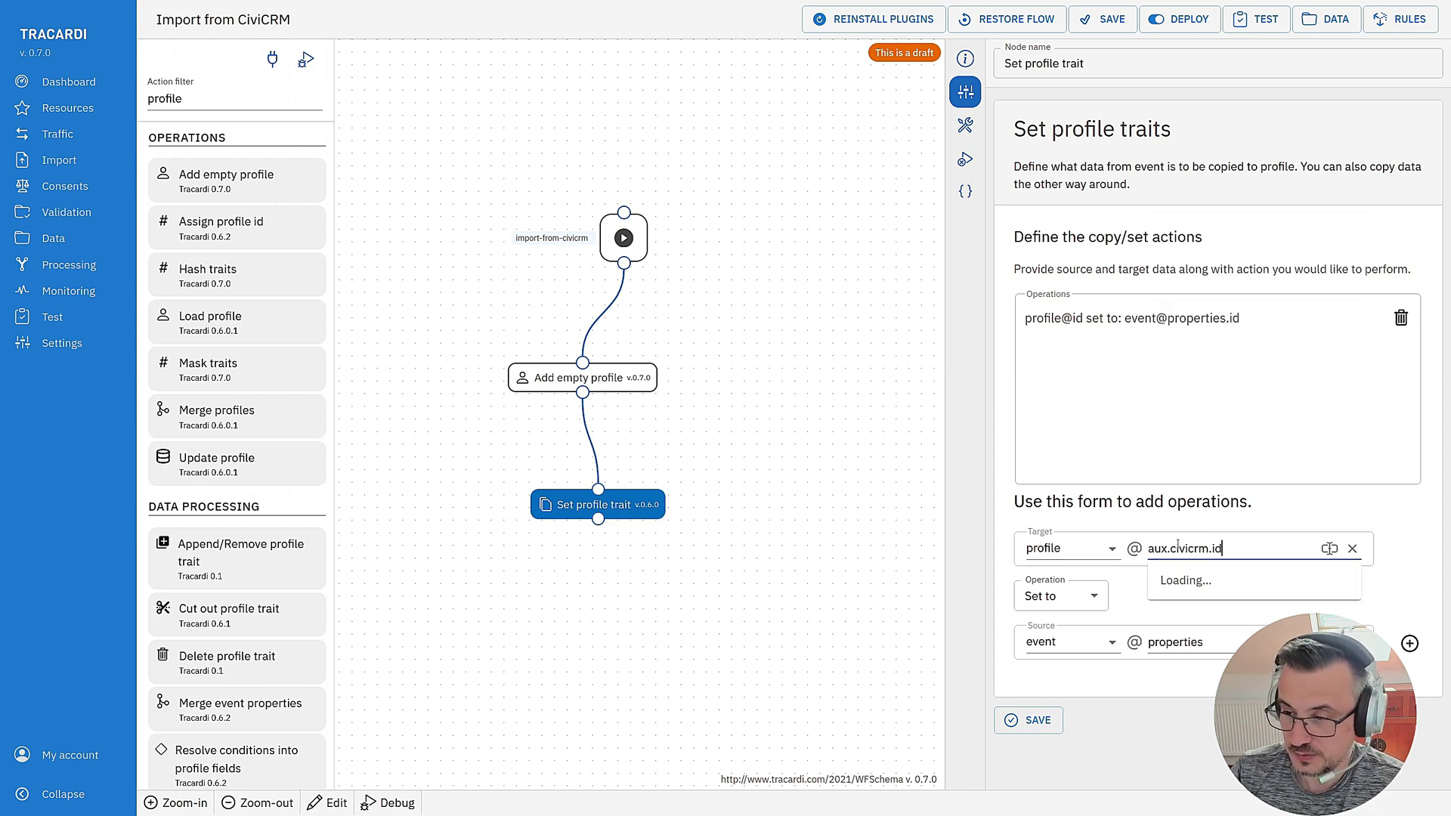
click(1318, 642)
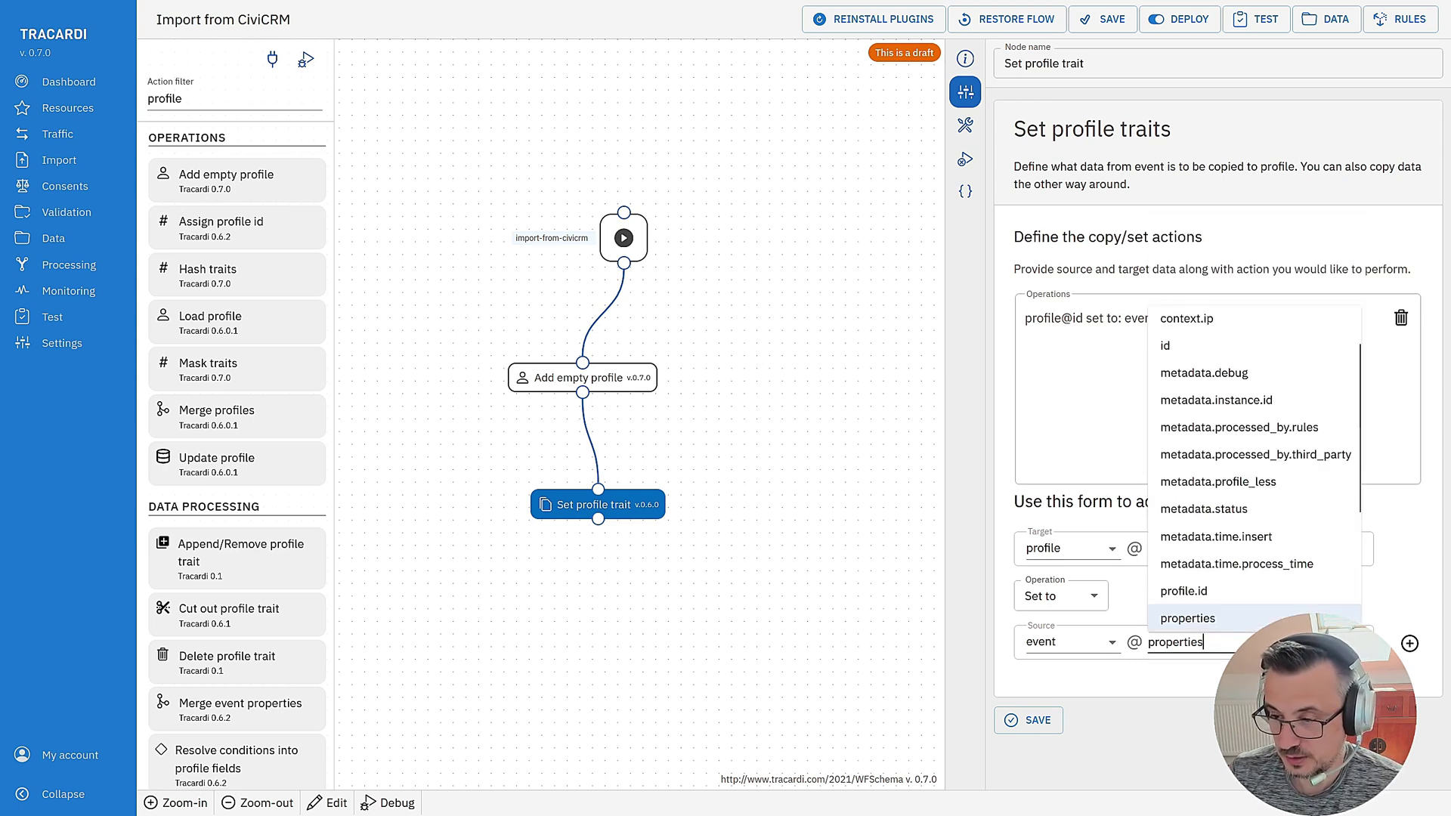
text(.id)
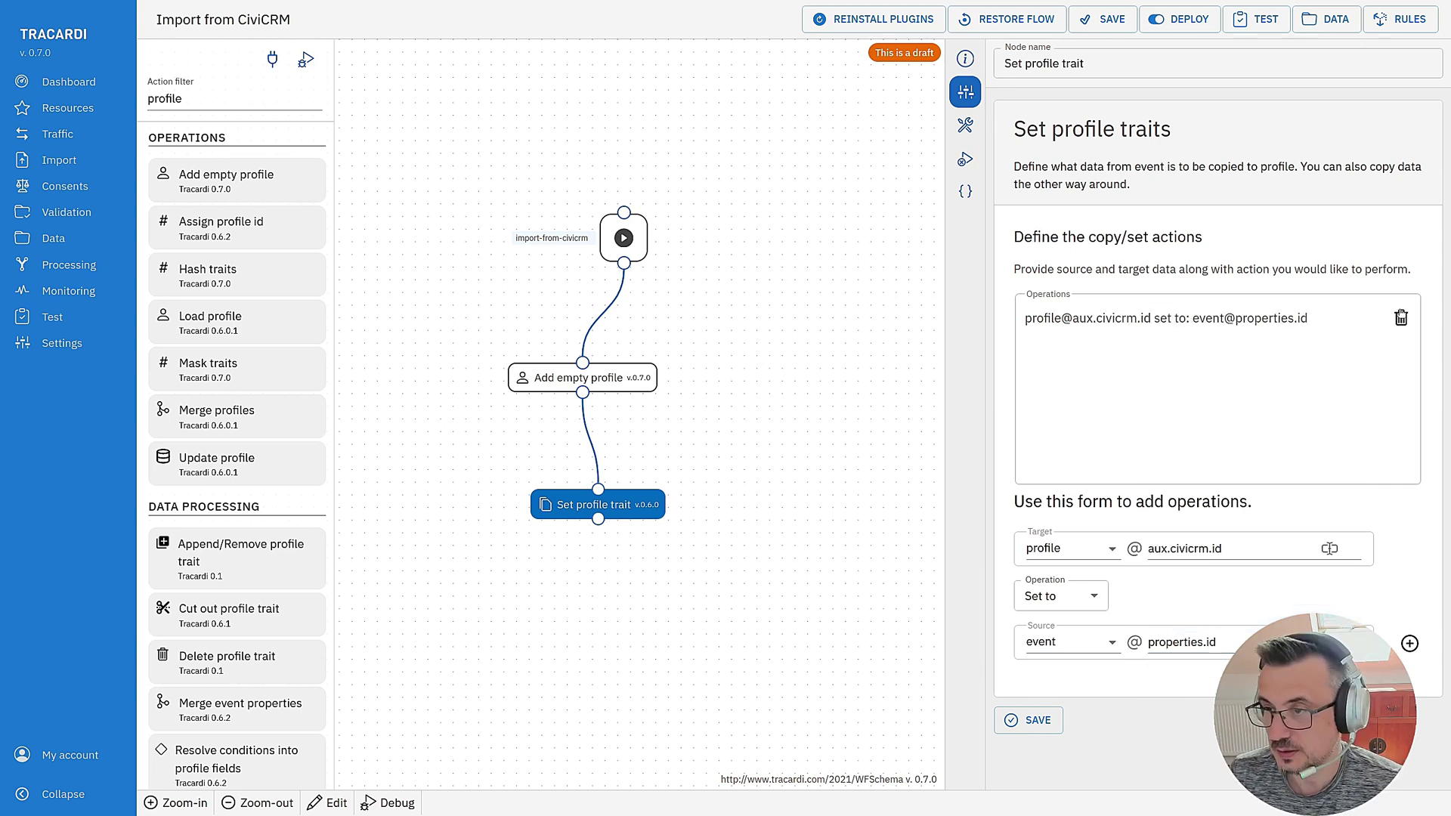
click(1027, 720)
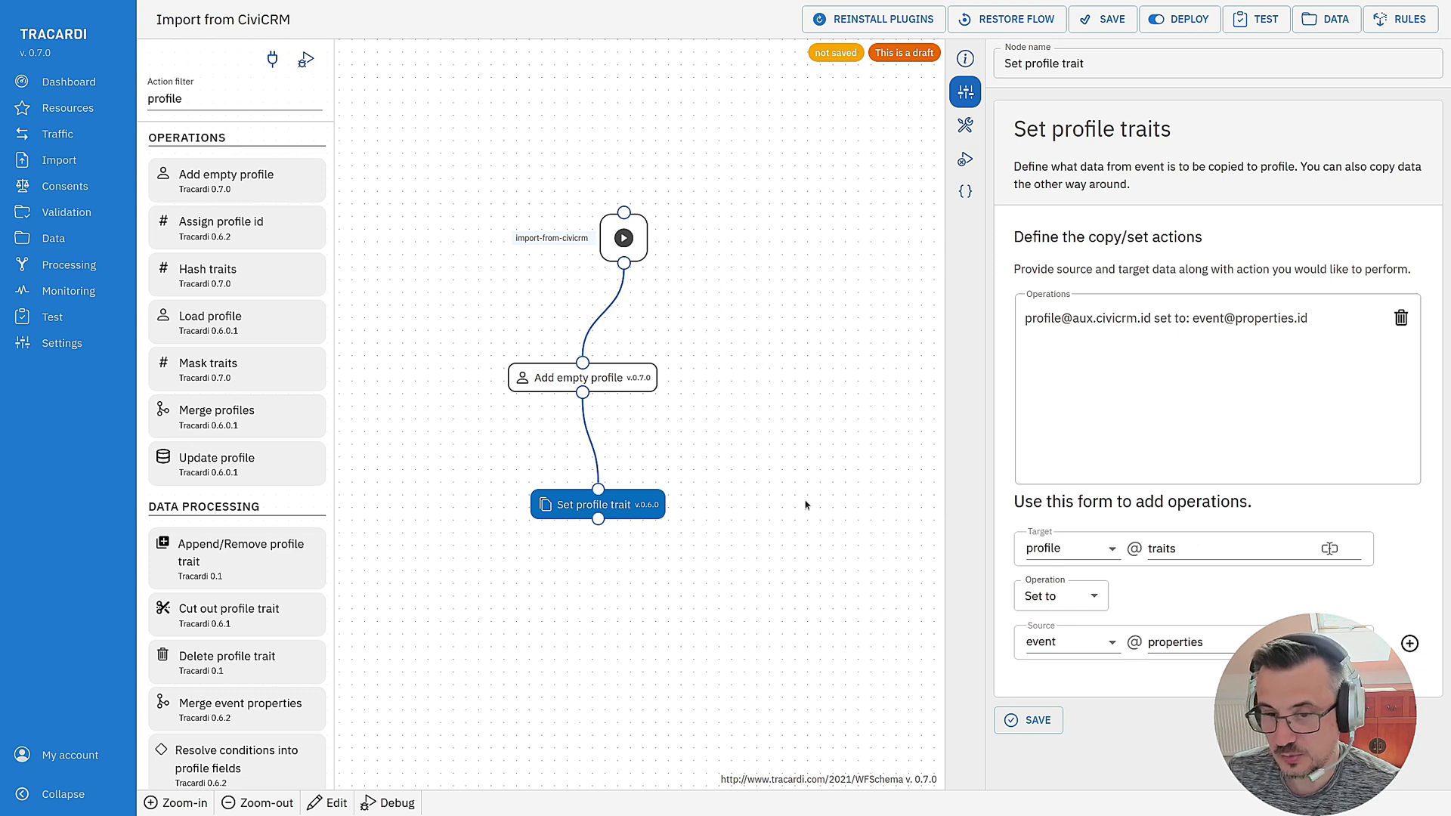
Rename the node to 'Set profile id' and save it.
drag(631, 503, 567, 489)
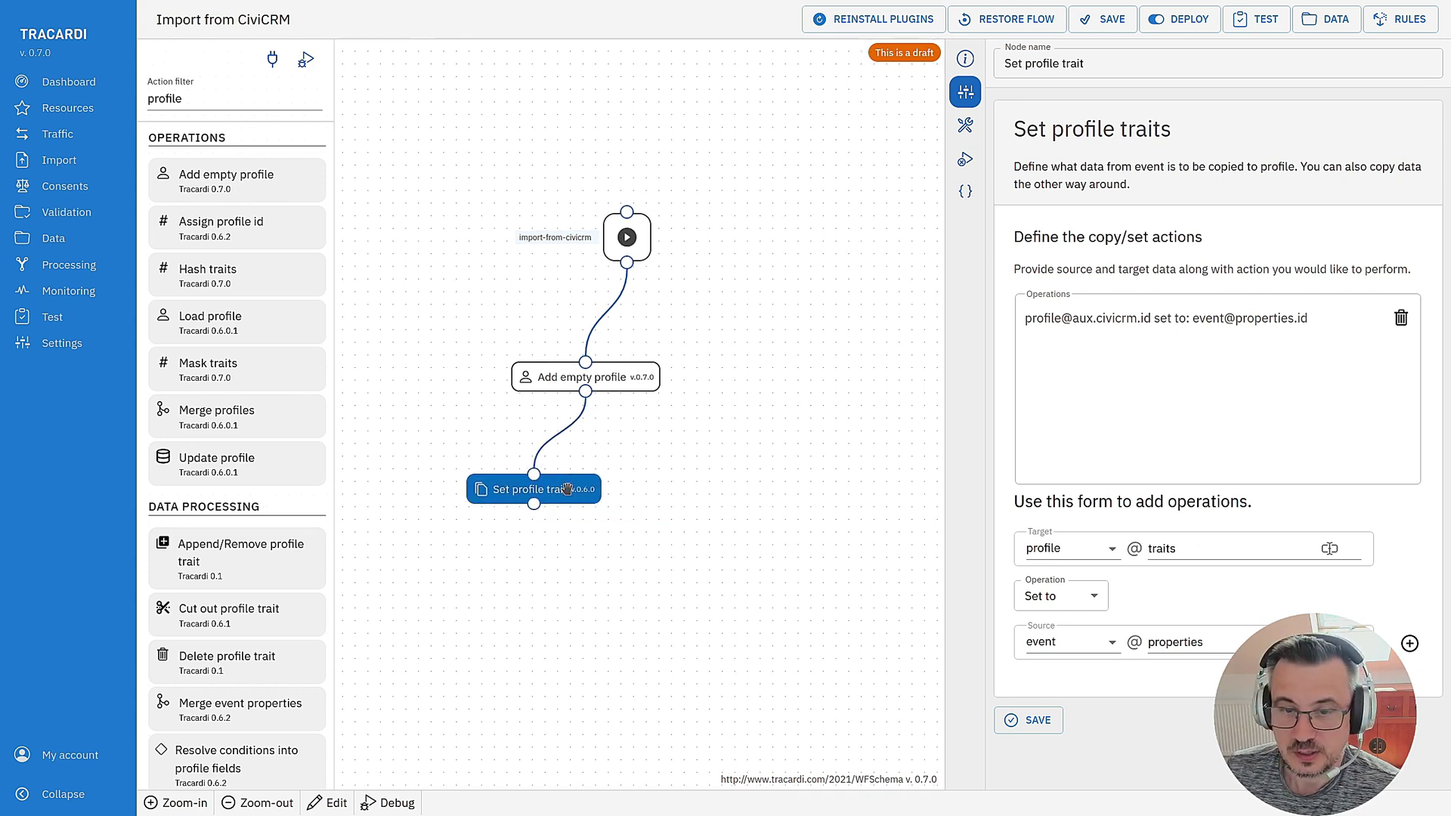
click(1088, 66)
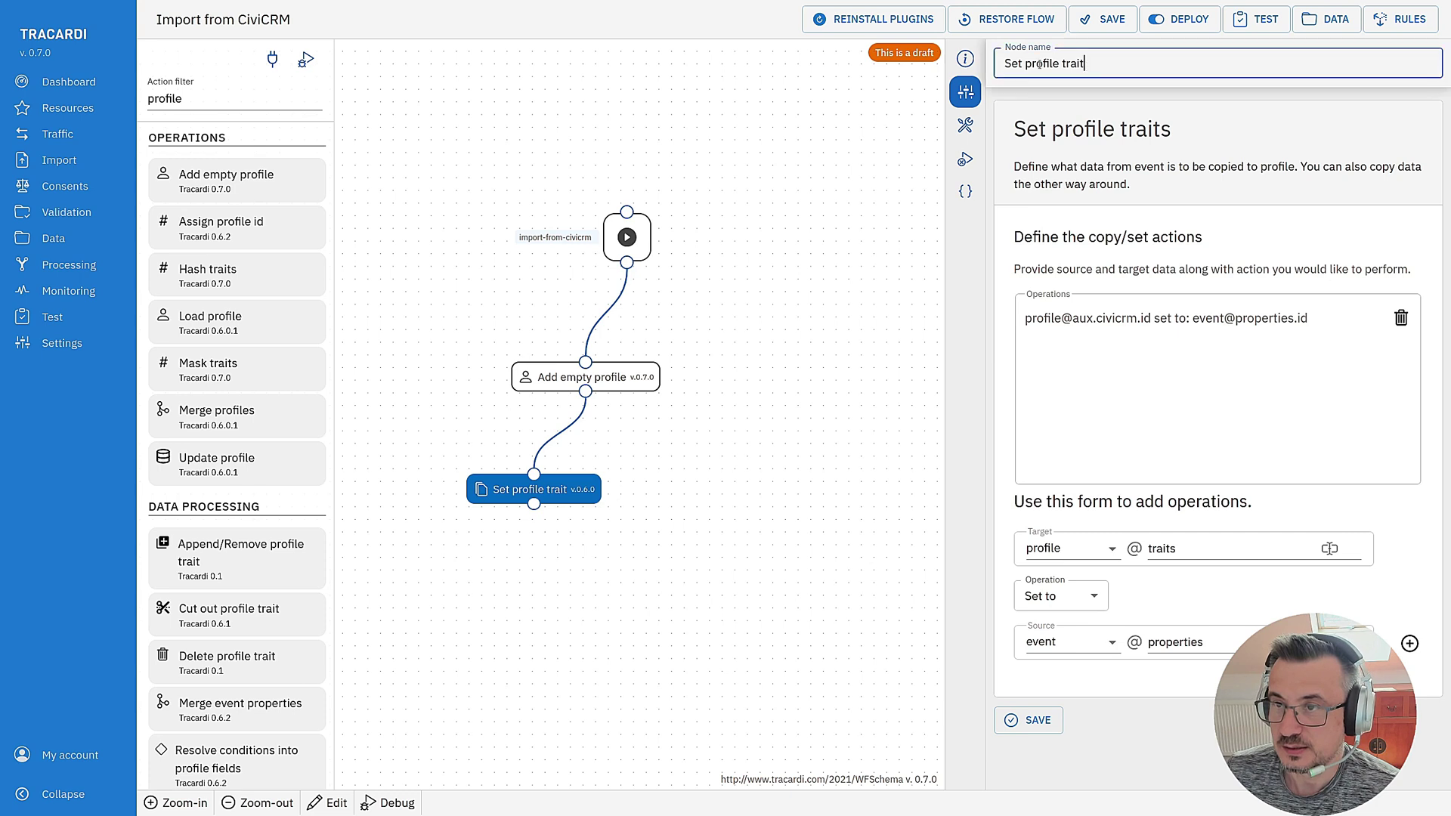
drag(1062, 63, 1086, 64)
text(id)
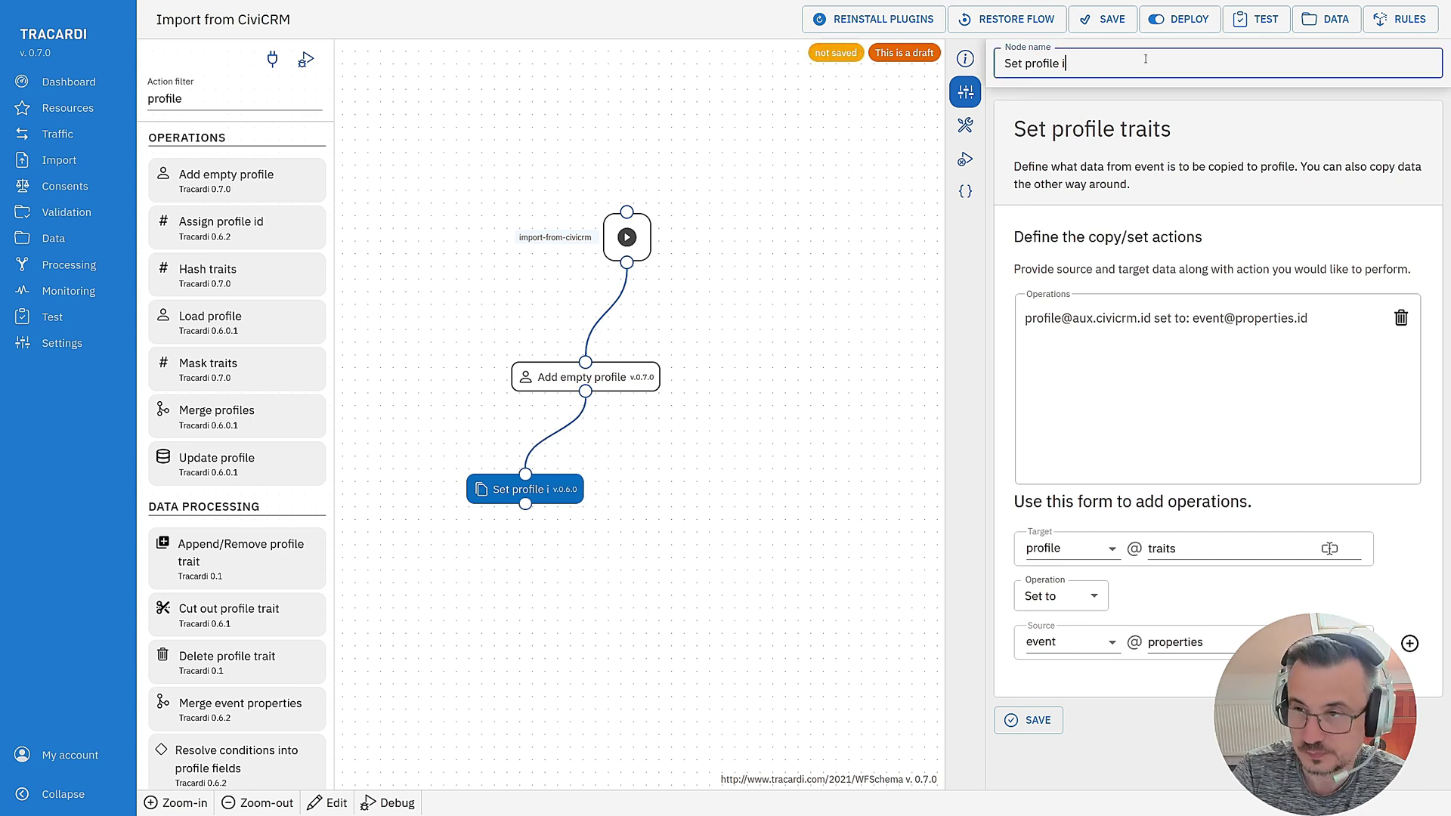
click(1030, 722)
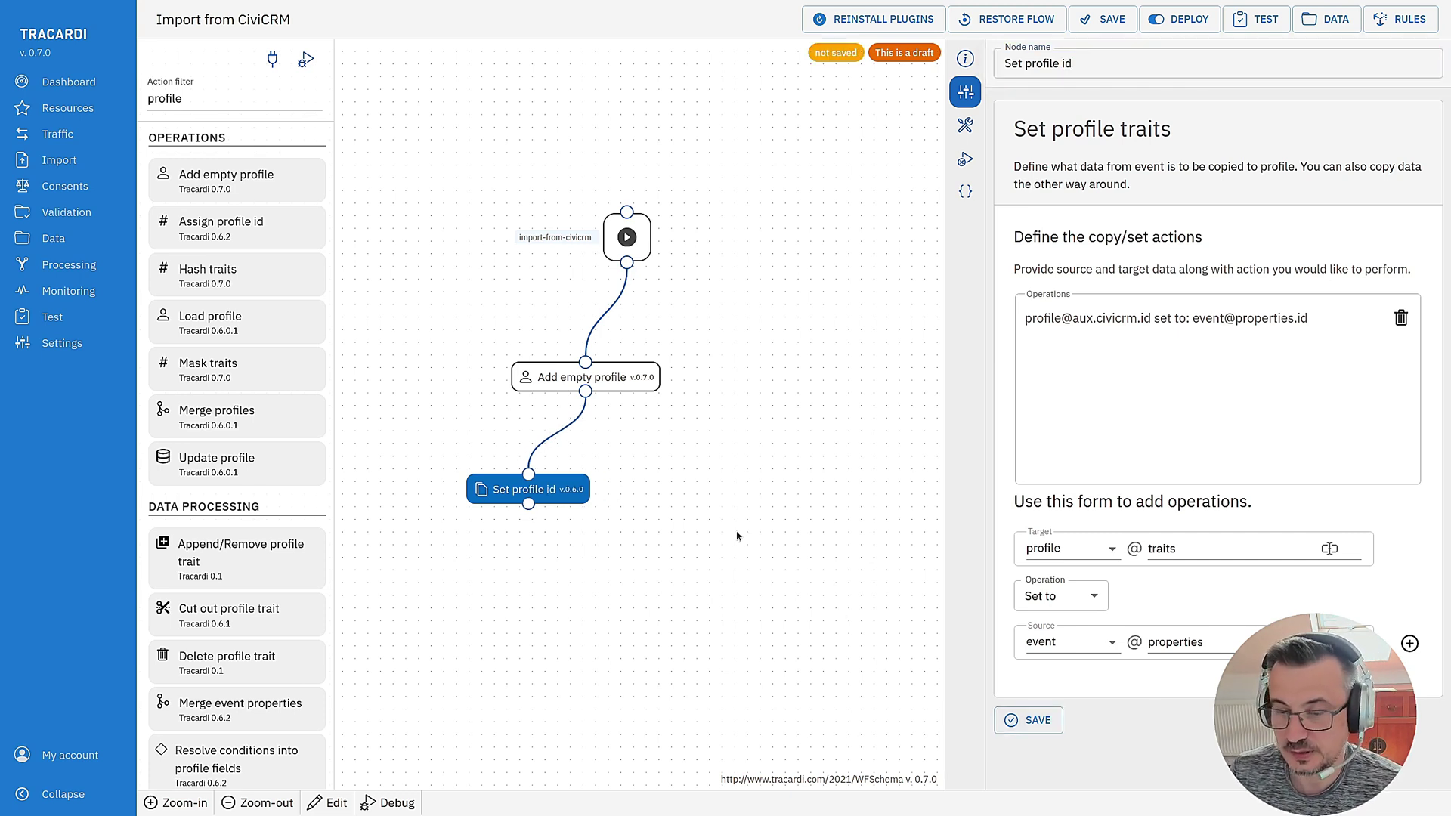
click(468, 434)
Add a Merge event properties node below Set profile id and connect it.
double_click(165, 99)
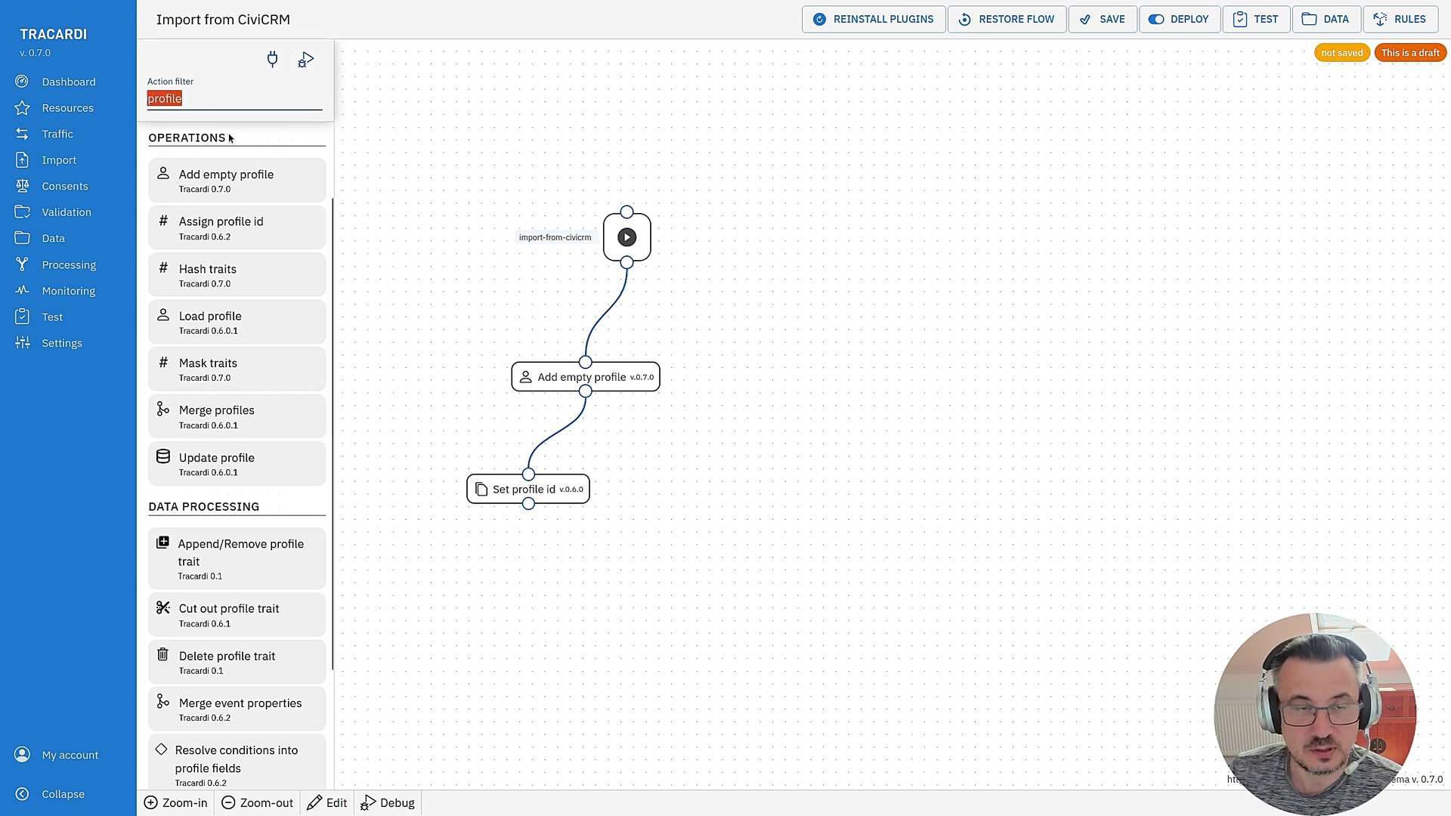
text(mer)
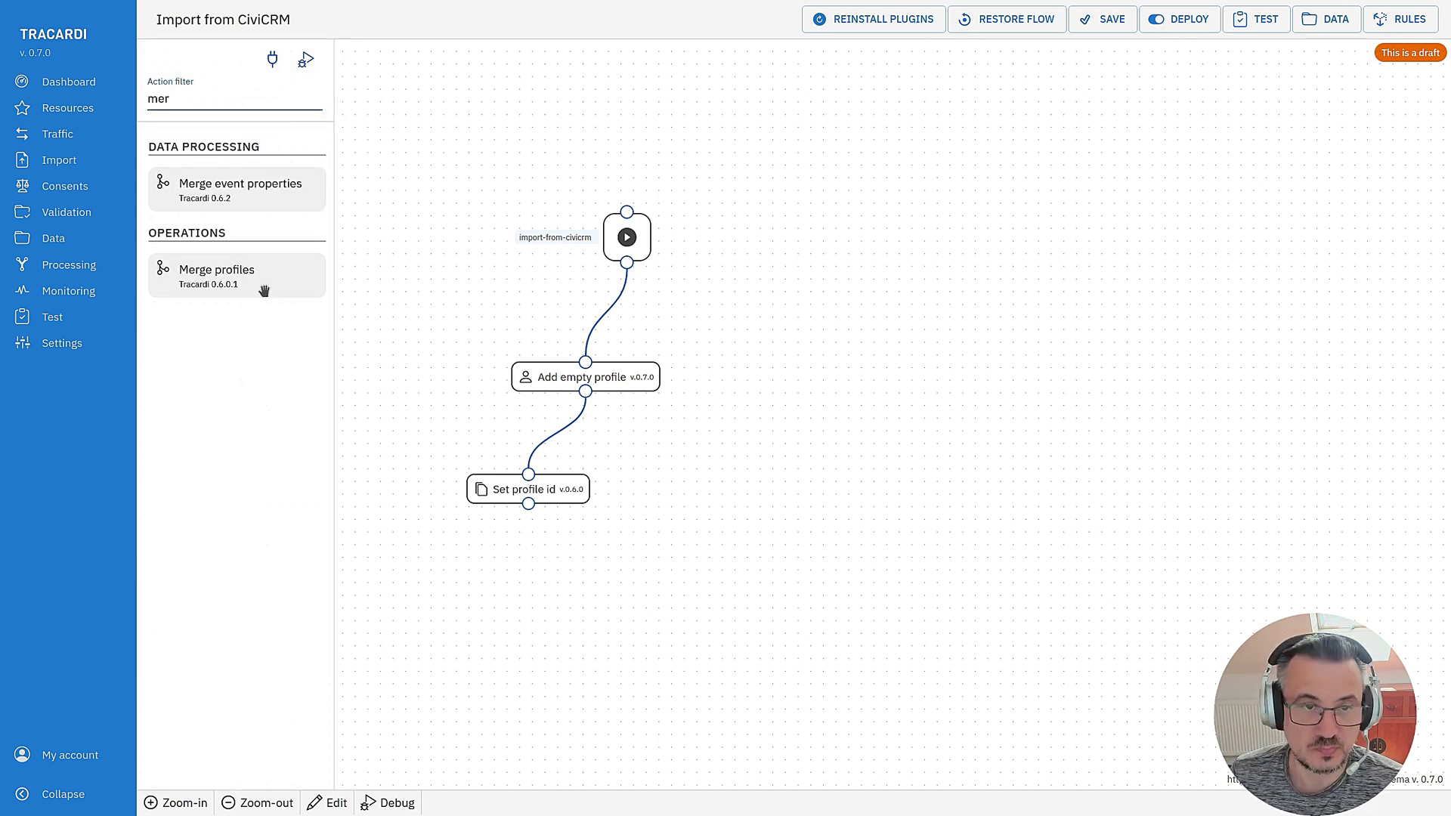
drag(242, 189, 678, 484)
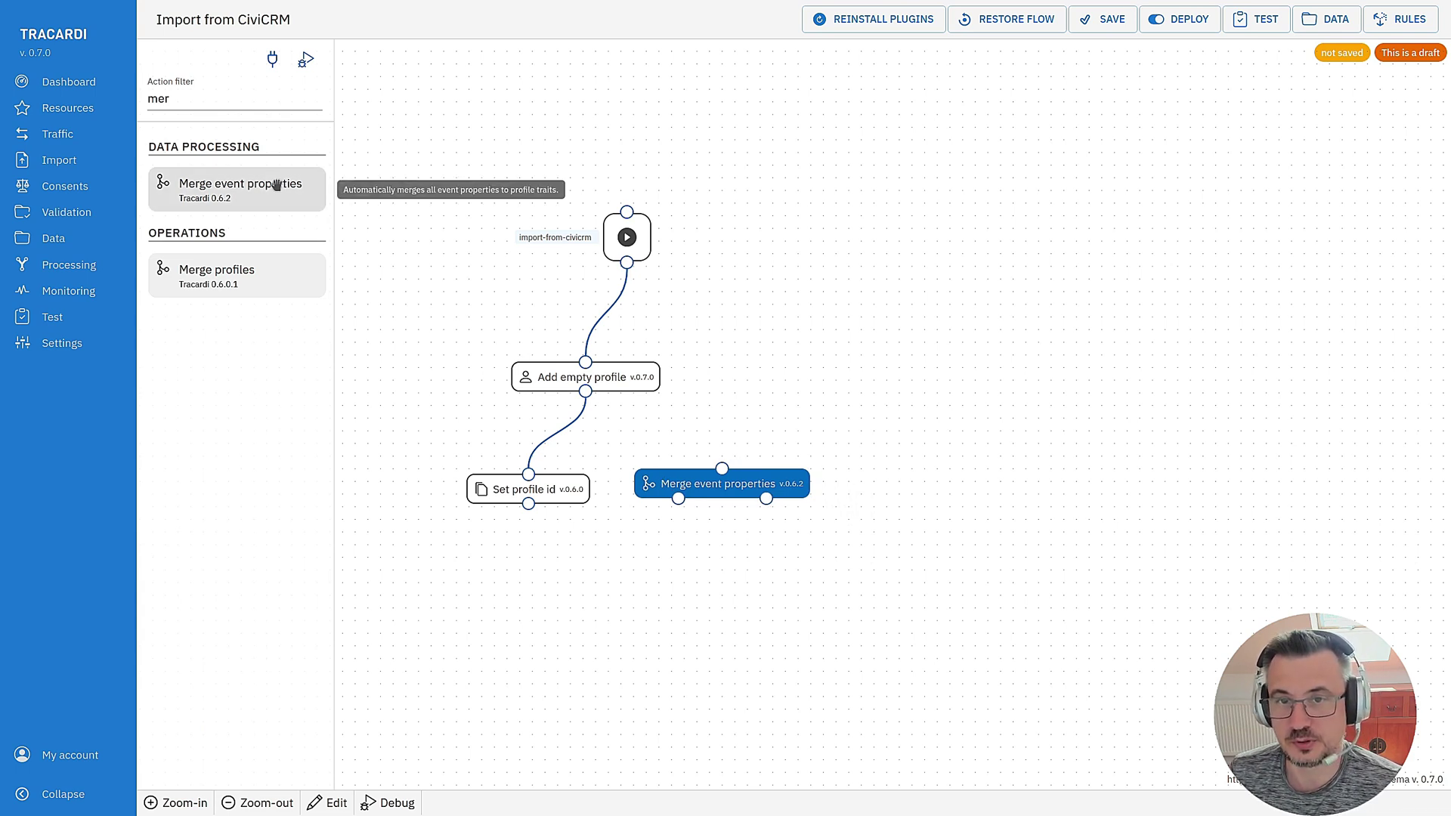
drag(729, 491, 559, 605)
drag(528, 504, 551, 582)
Set Merge event properties to merge into Private traits under sub path 'civicrm'.
click(529, 597)
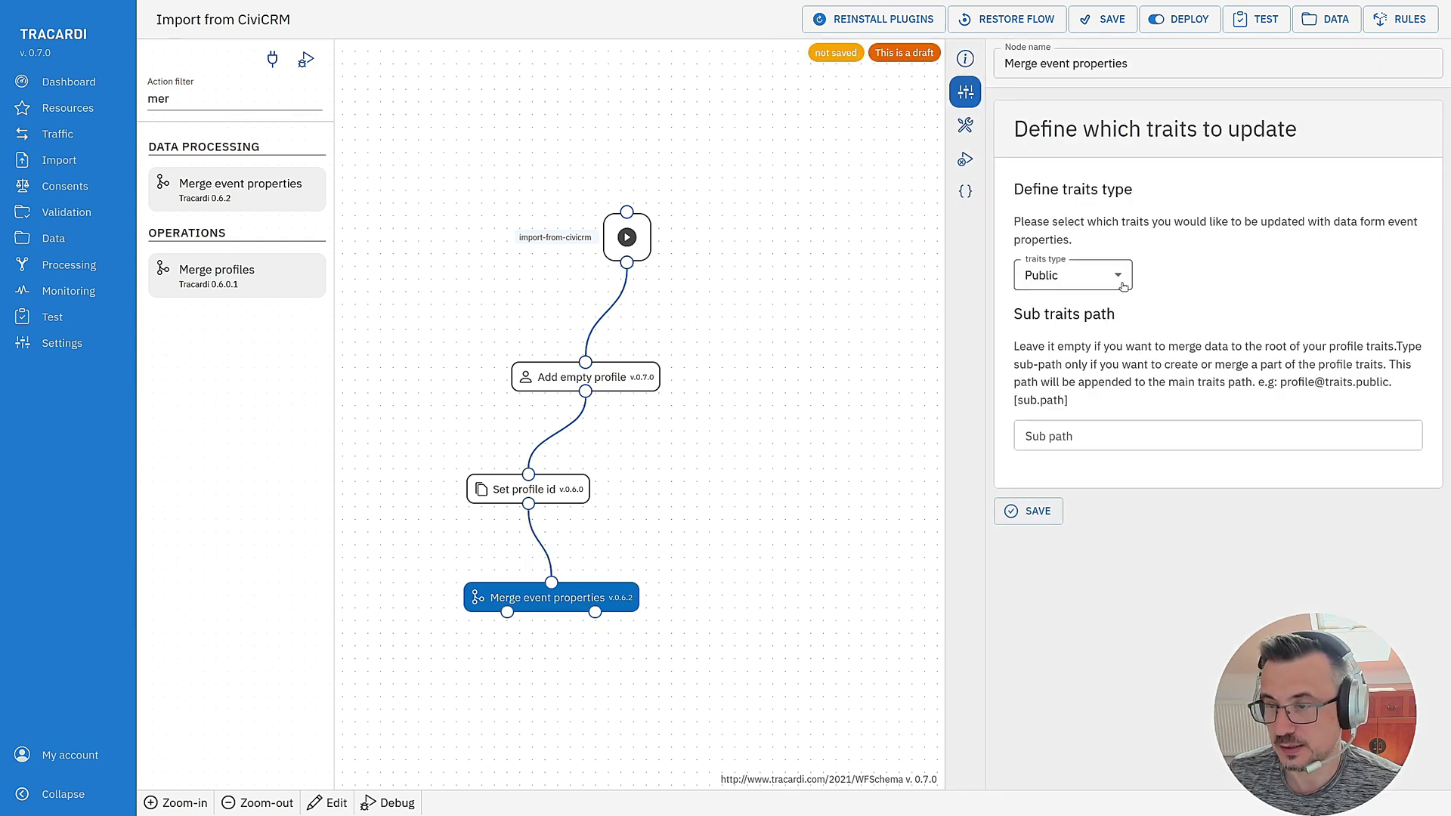
click(1122, 281)
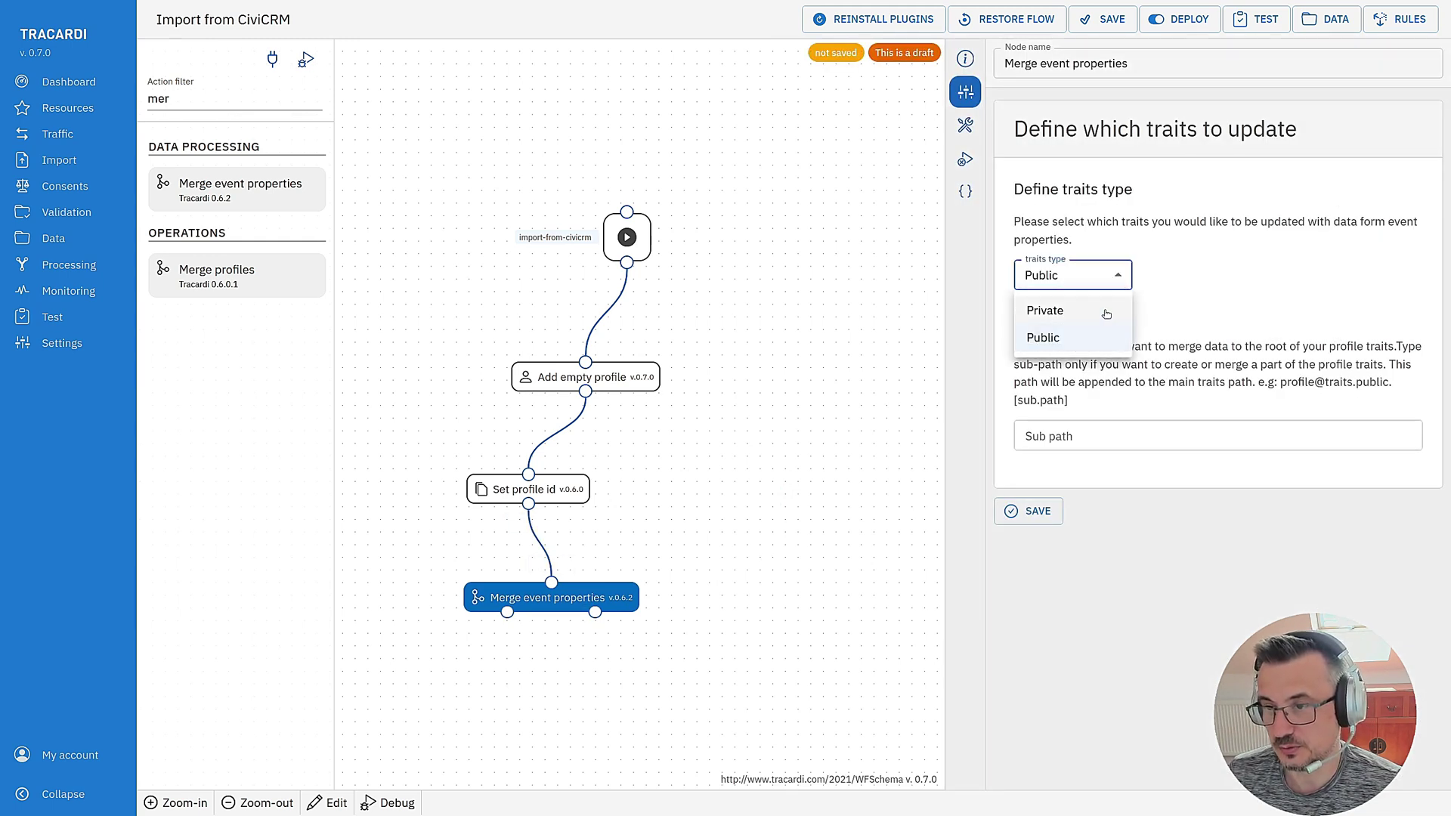
click(1105, 311)
click(1080, 439)
text(civ)
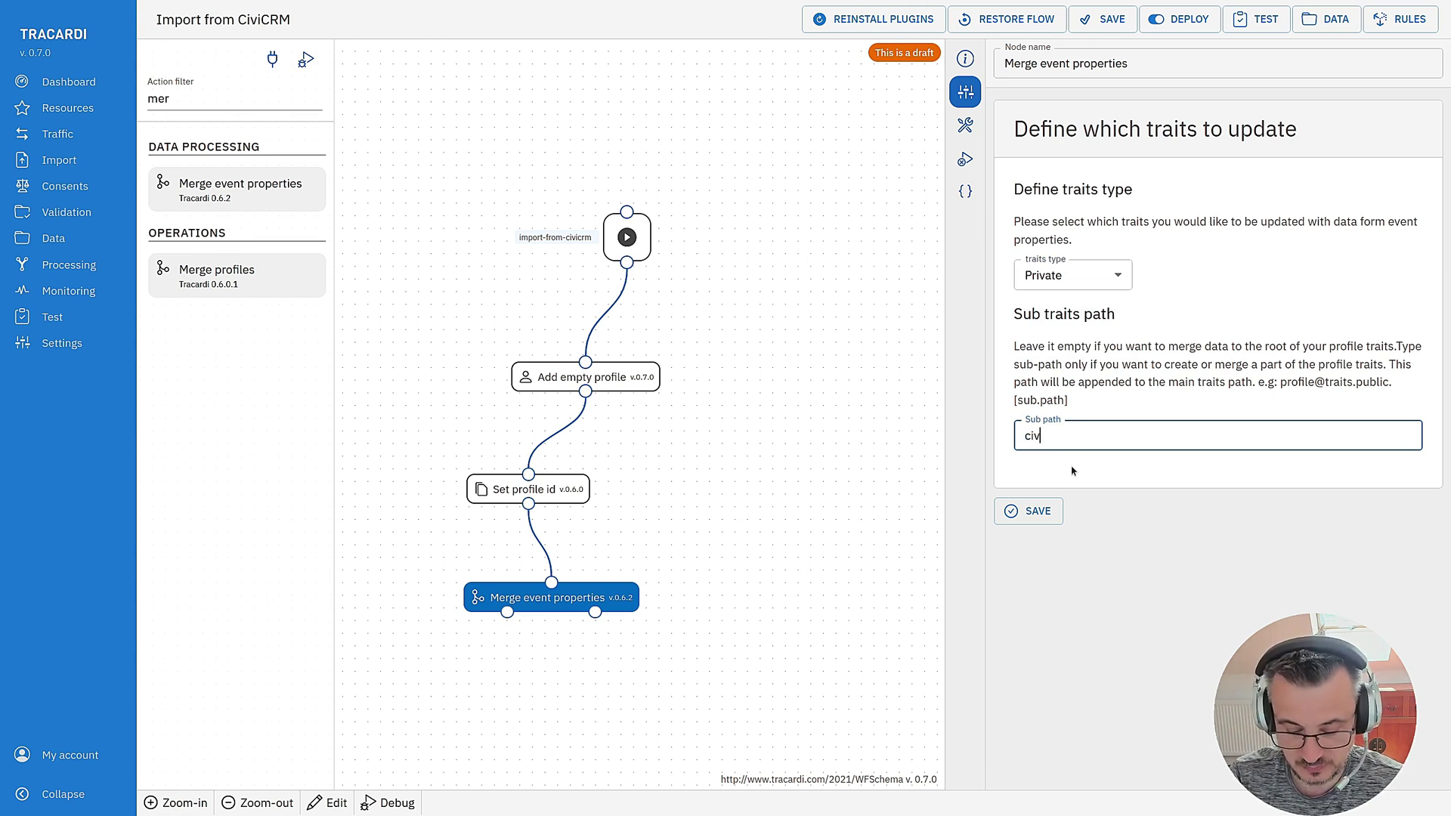
text(icrm)
drag(559, 598, 552, 592)
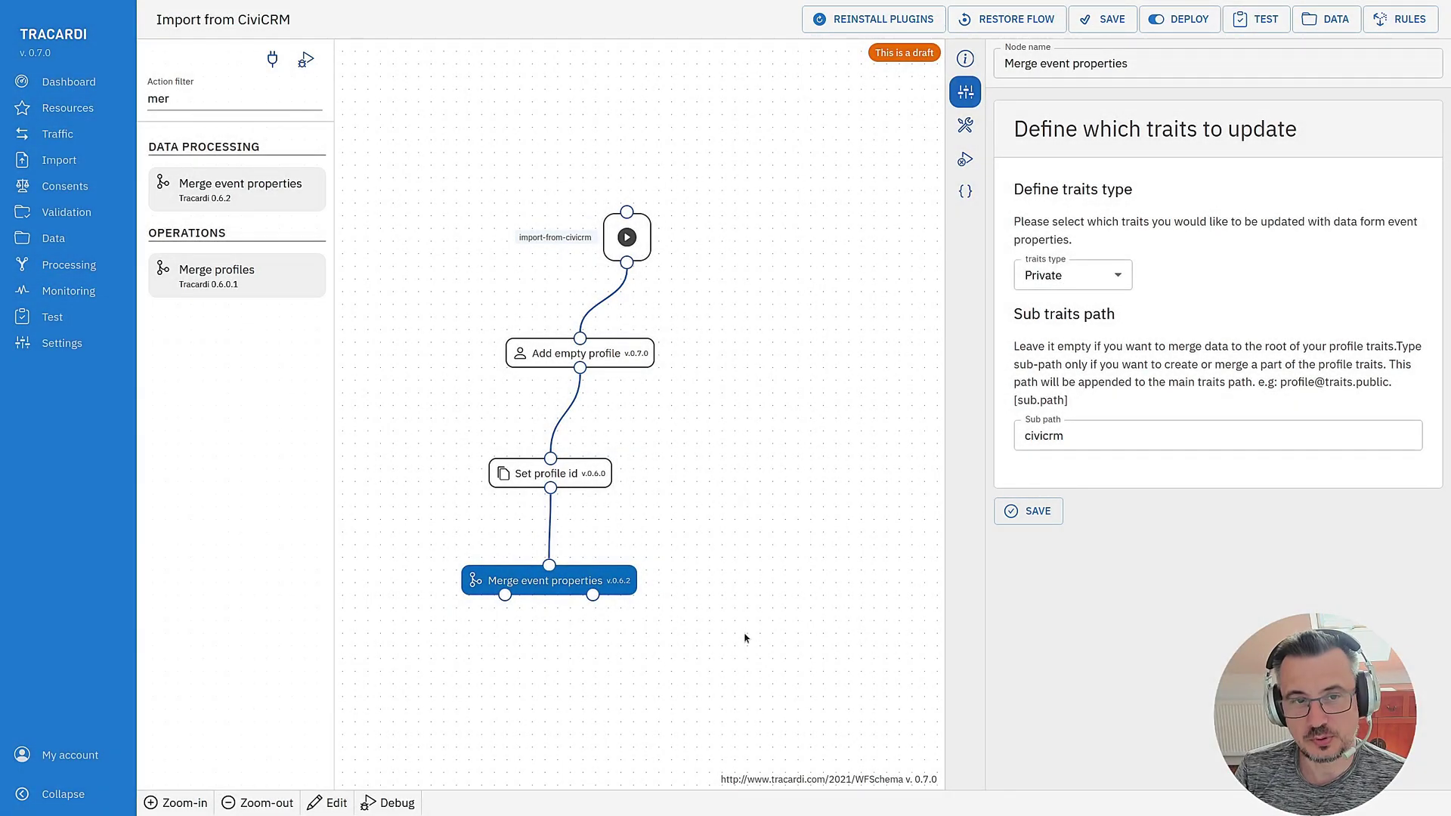
Add an Update profile node connected after Merge event properties.
double_click(211, 104)
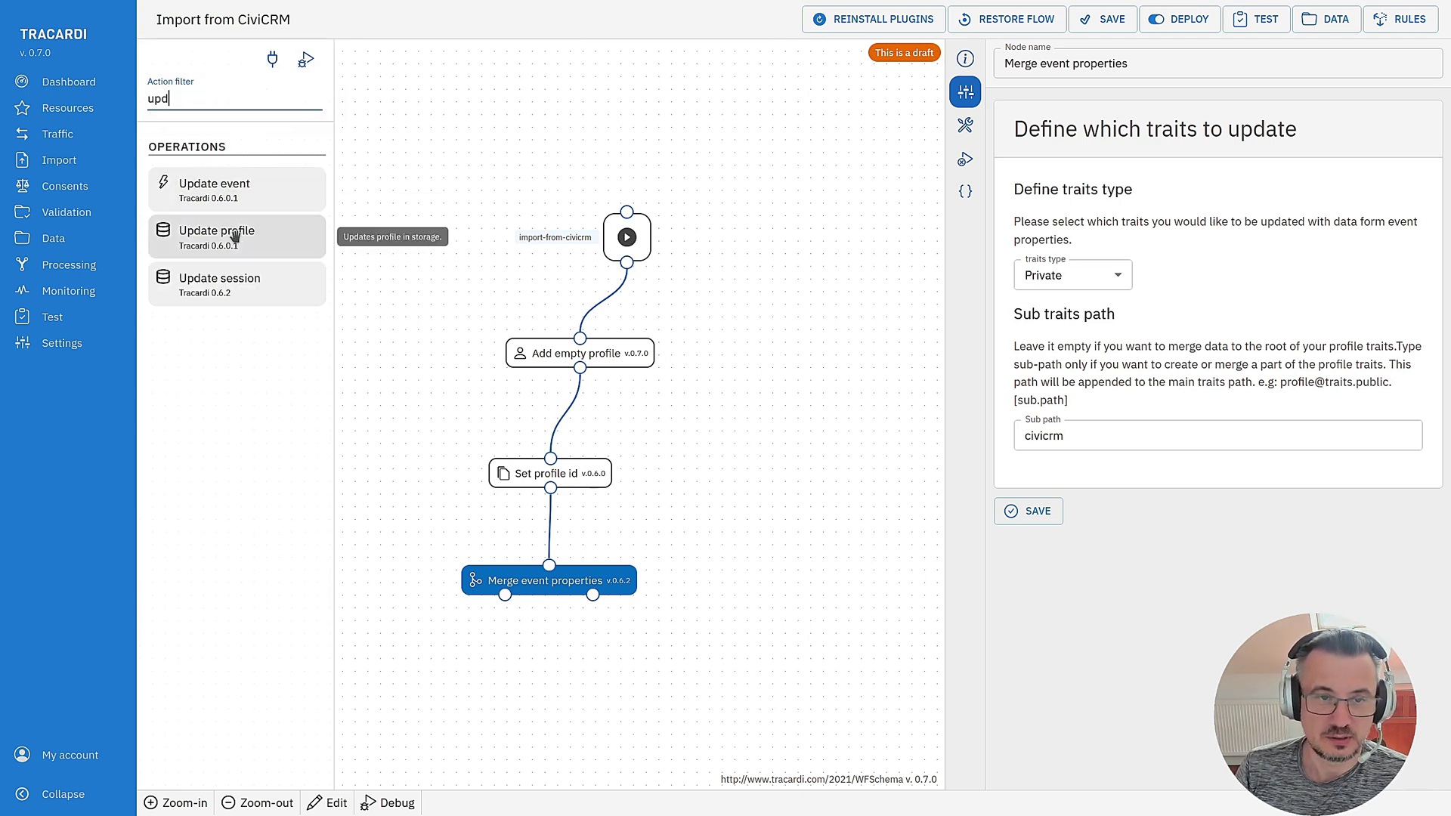
drag(211, 235, 605, 611)
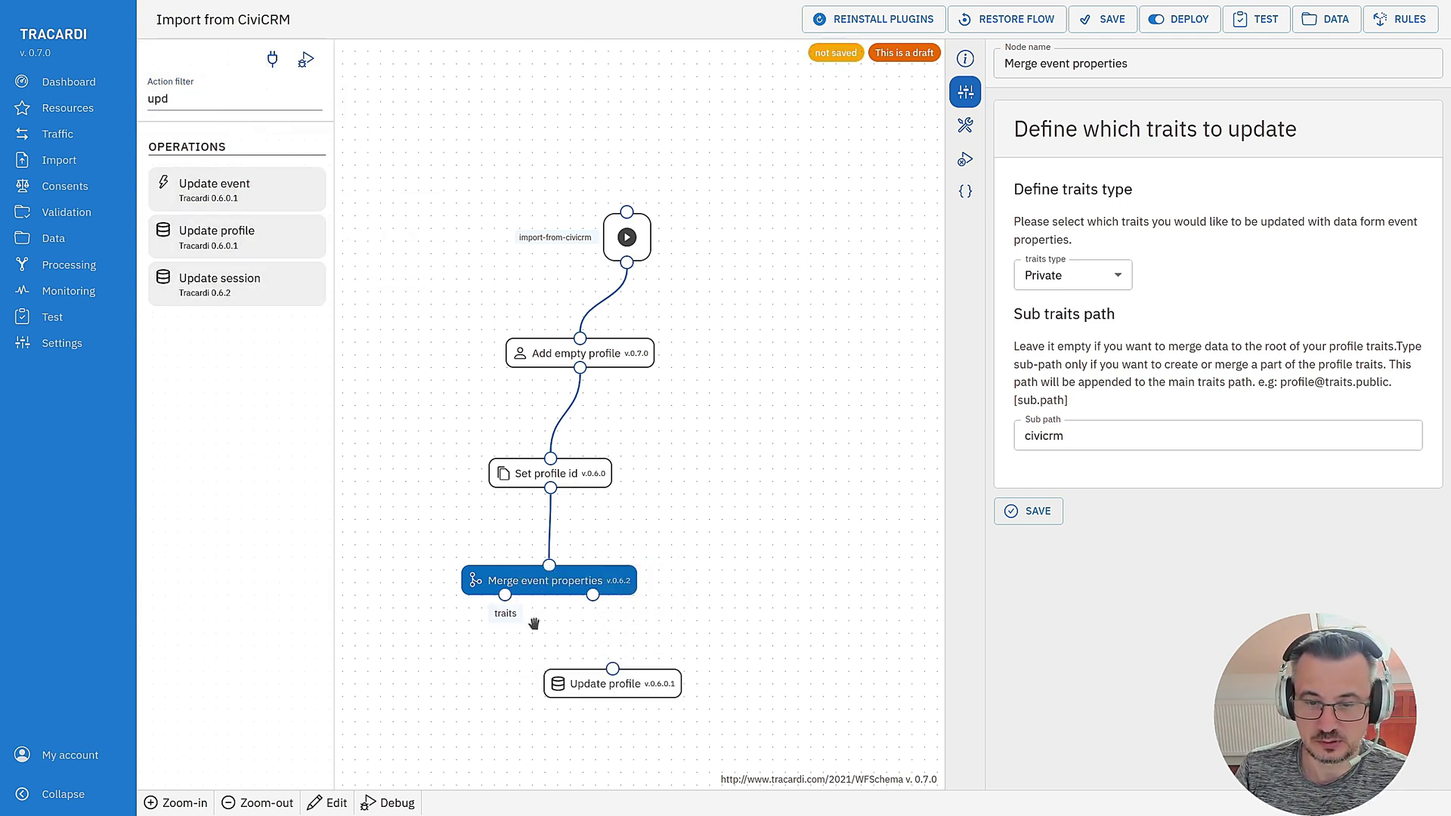
drag(505, 595, 487, 677)
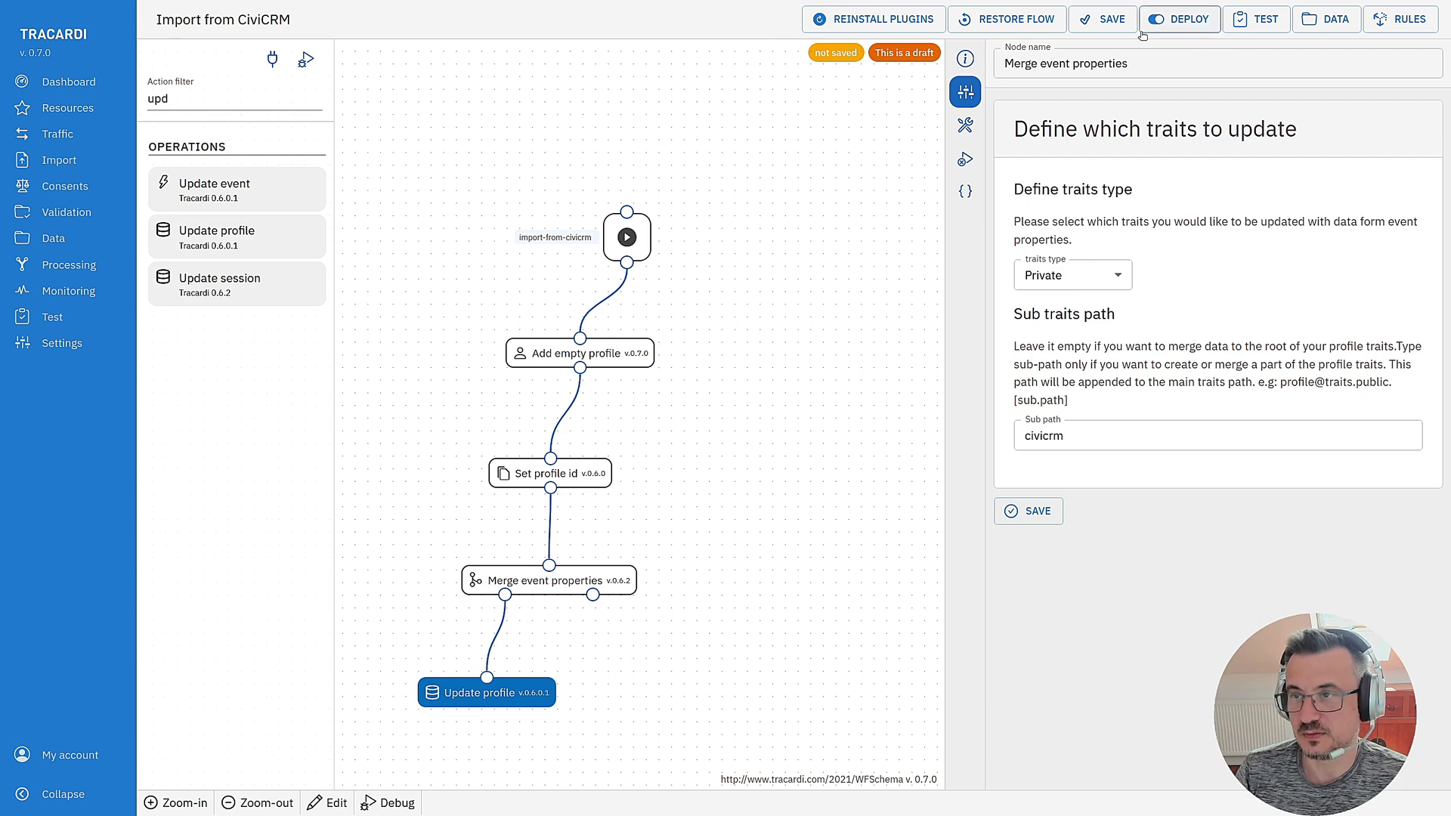
Create routing rule 'Initial import rule' for import-from-civicrm events from Import from MySQL.
click(1402, 21)
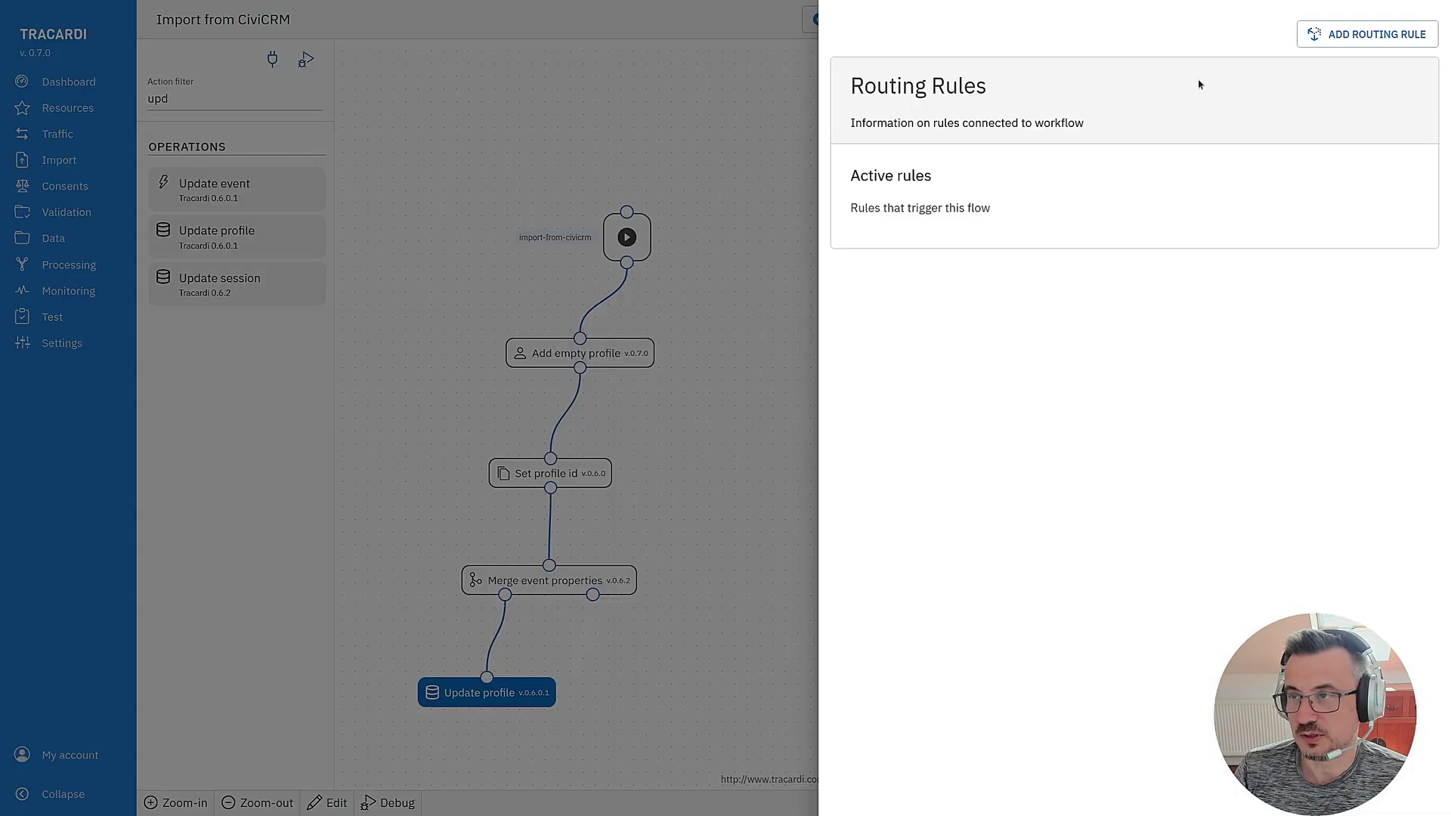
click(1368, 34)
click(1077, 230)
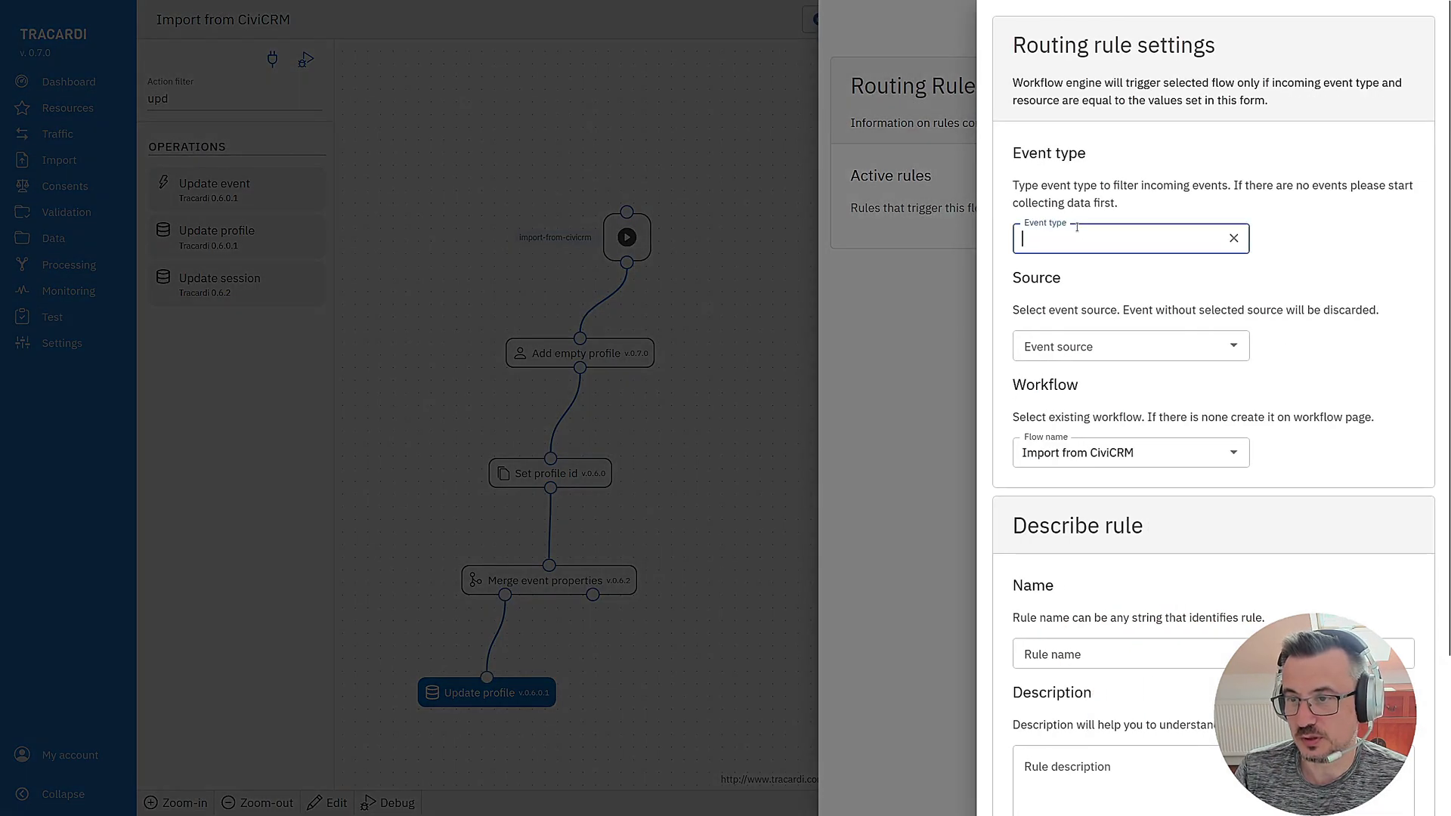
click(1083, 234)
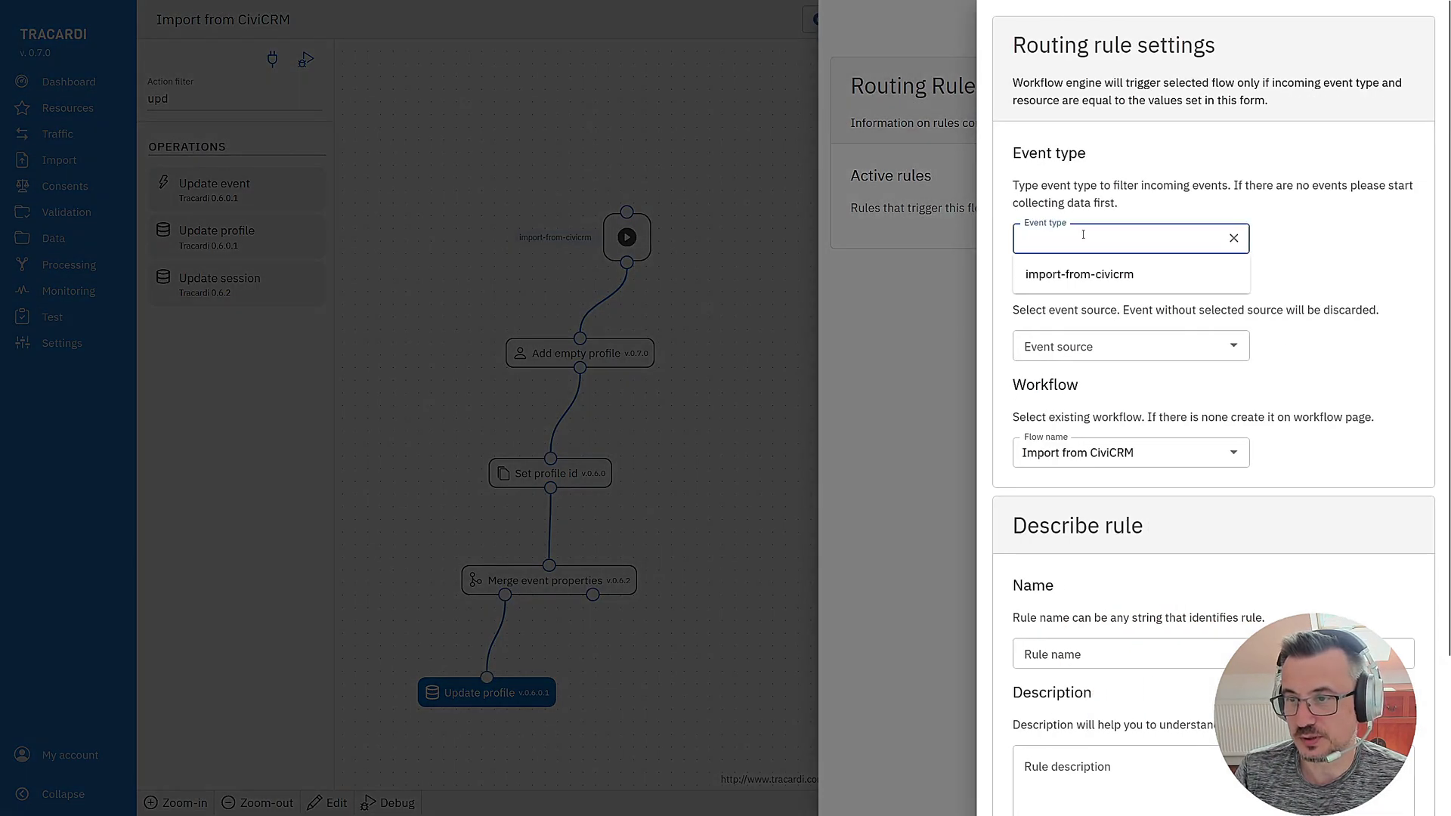
click(1095, 278)
click(1132, 340)
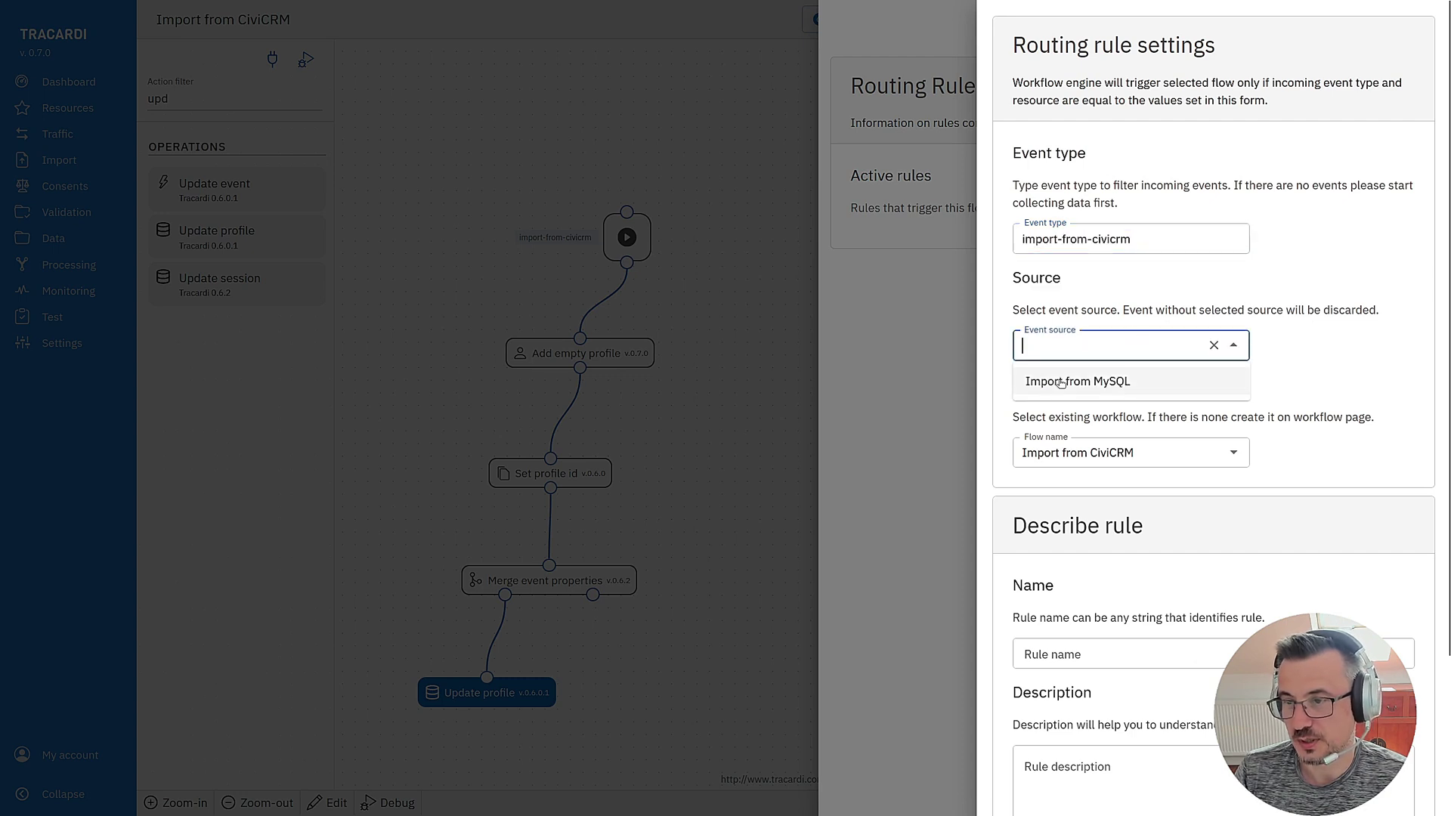
click(1096, 385)
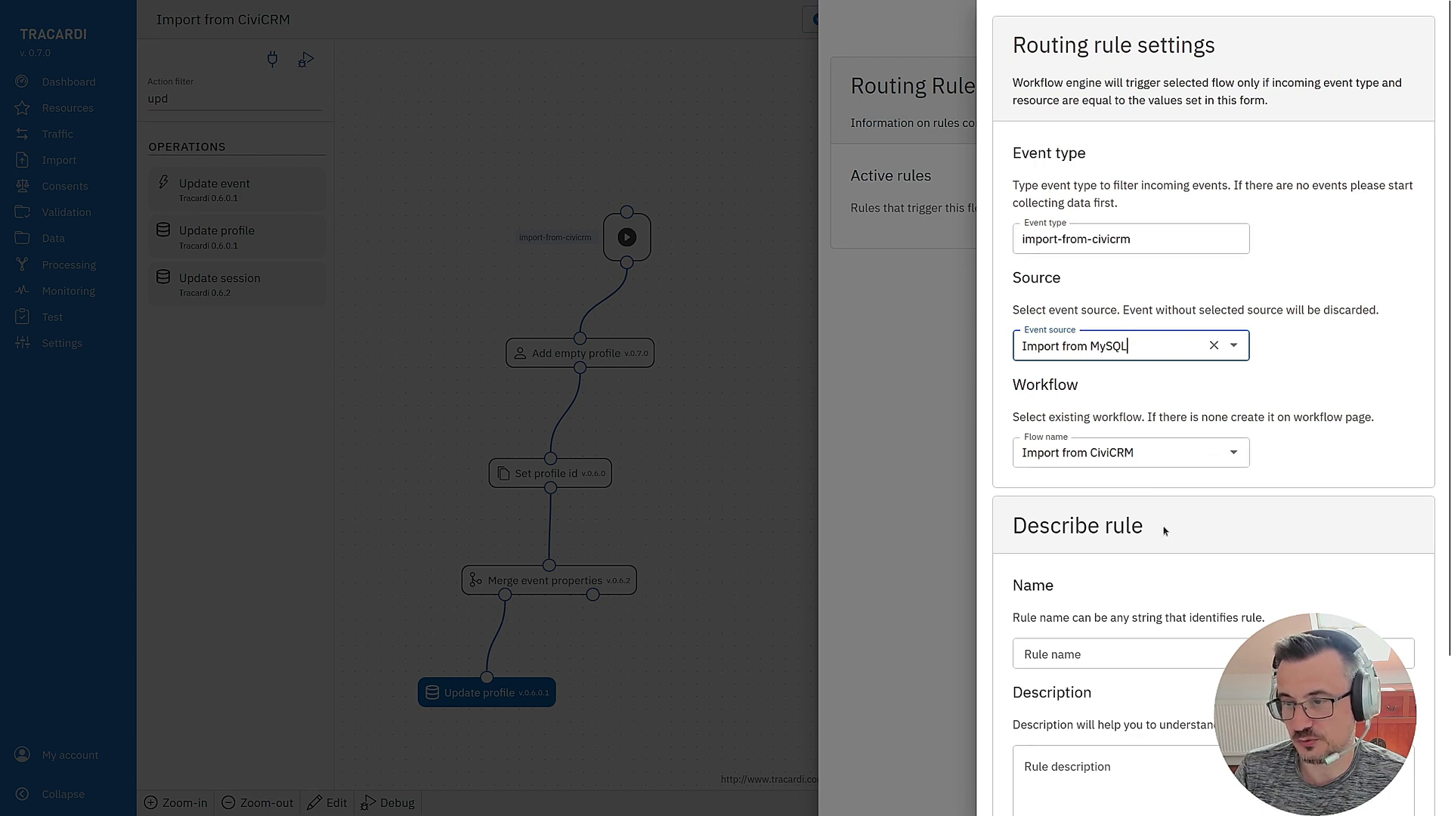
scroll(1071, 528, down, 3)
text(Initial import rule)
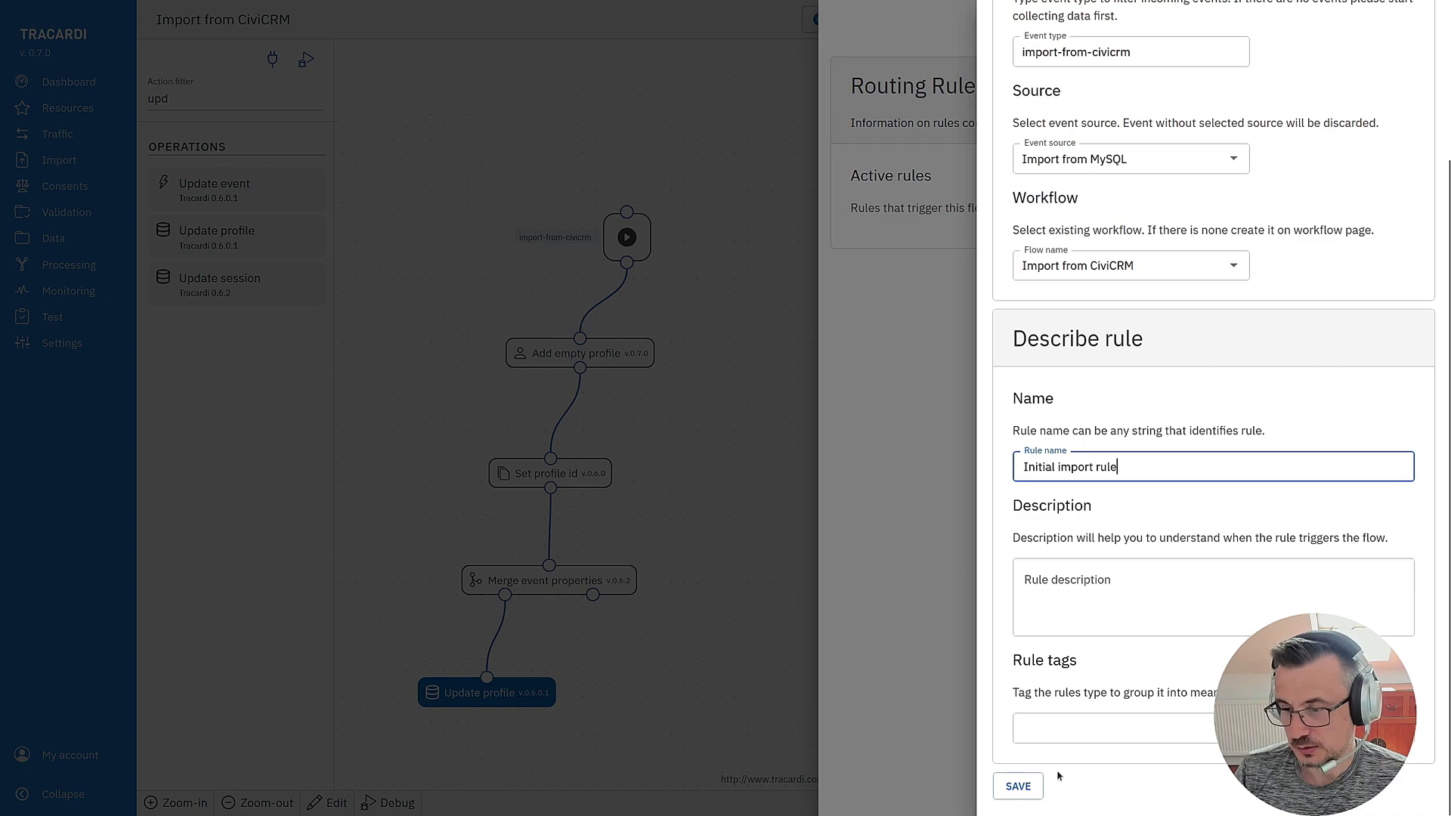
click(1018, 785)
key(Escape)
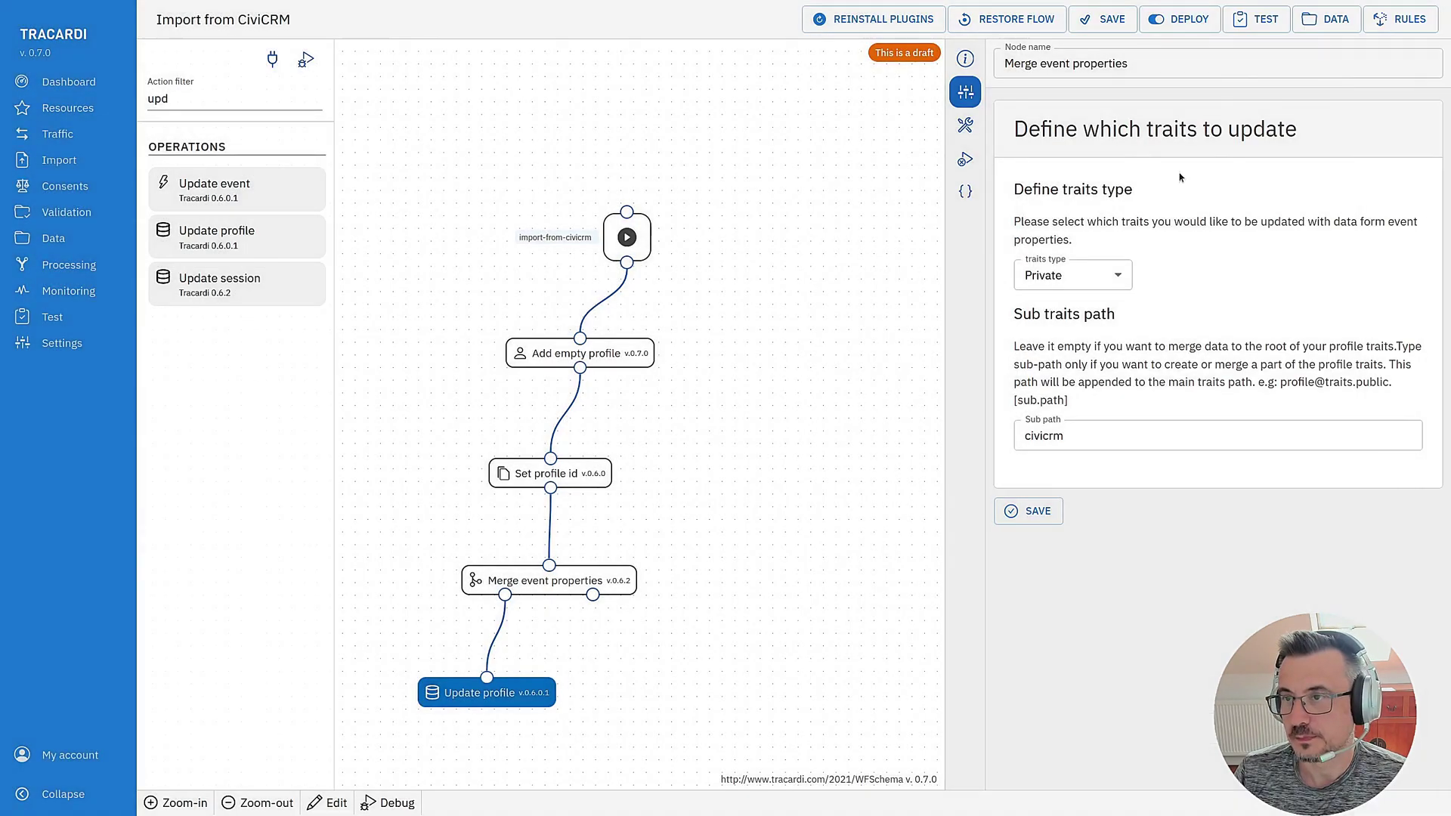
Deploy the flow and run the CiviCRM import as '2nd import'.
click(1180, 19)
click(928, 459)
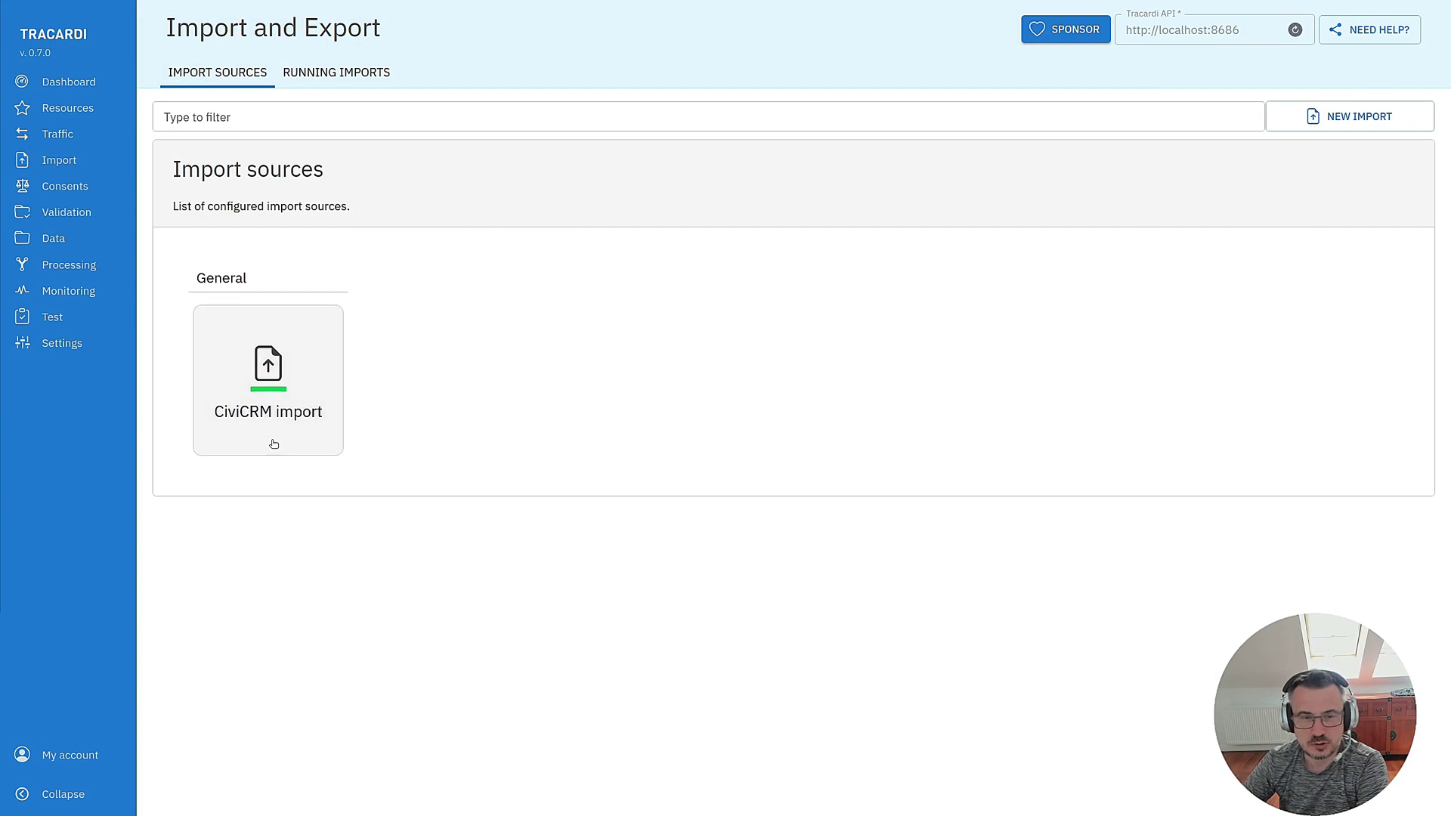
click(274, 444)
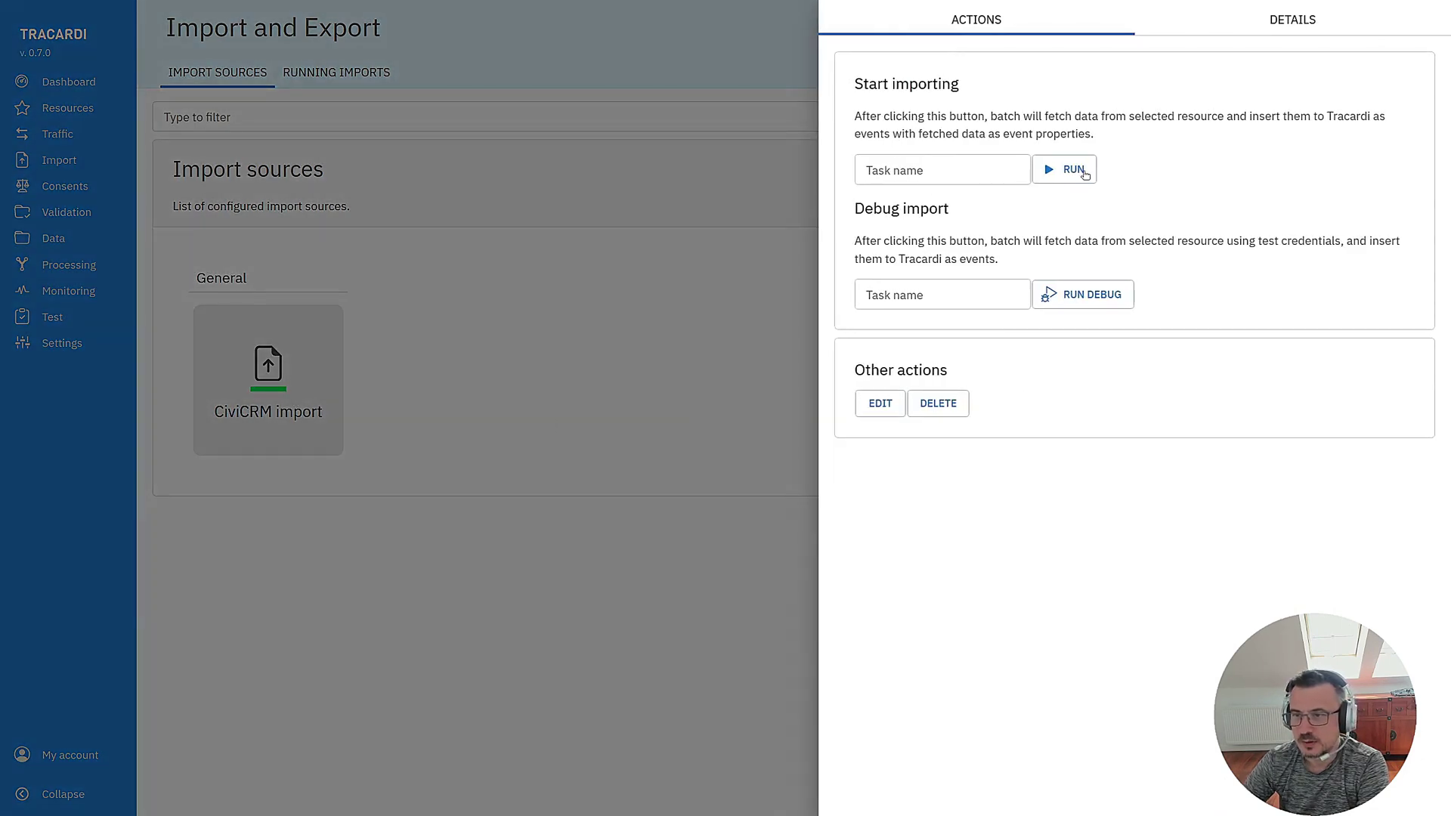
click(934, 168)
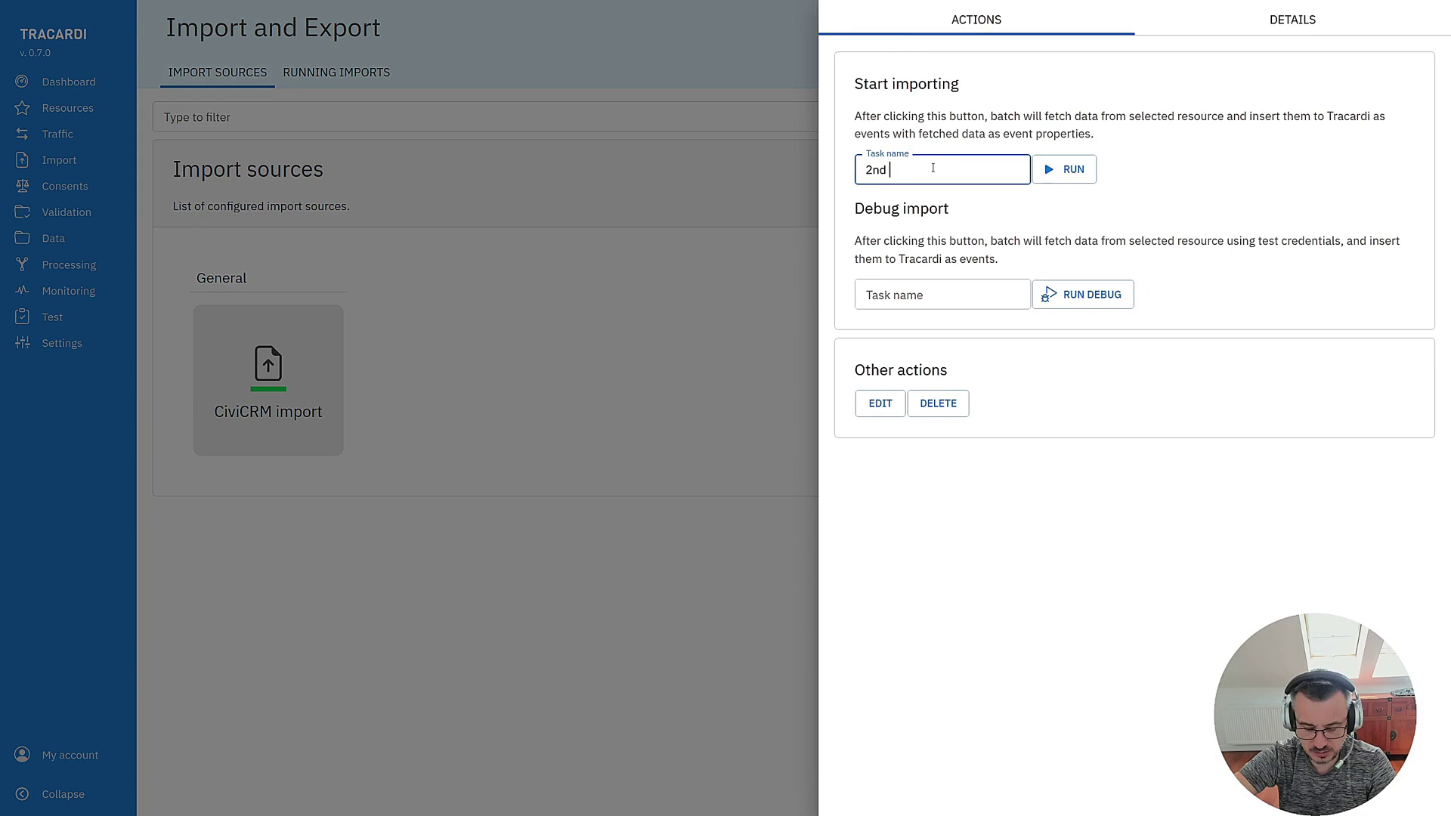
key(Return)
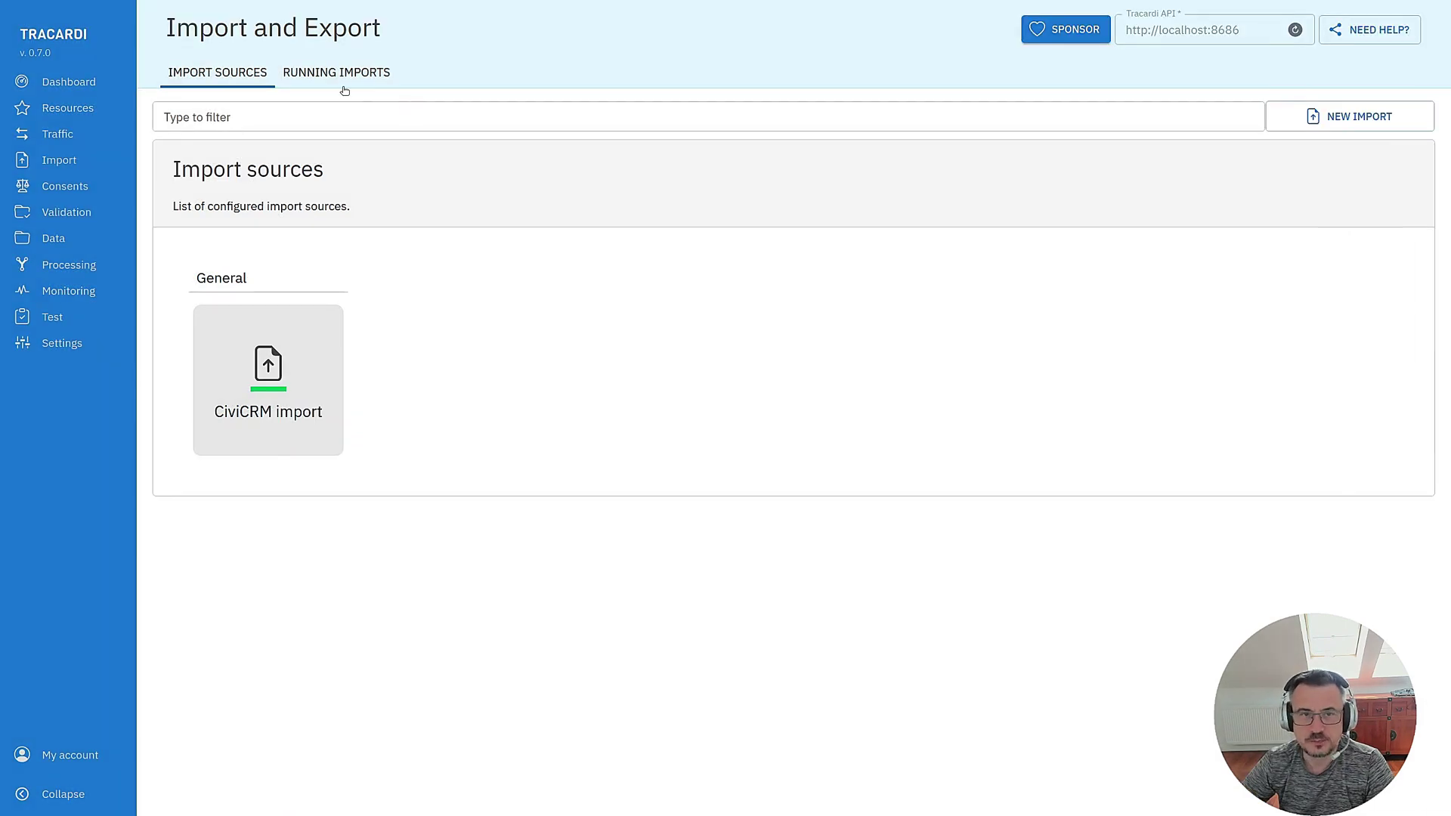
click(340, 76)
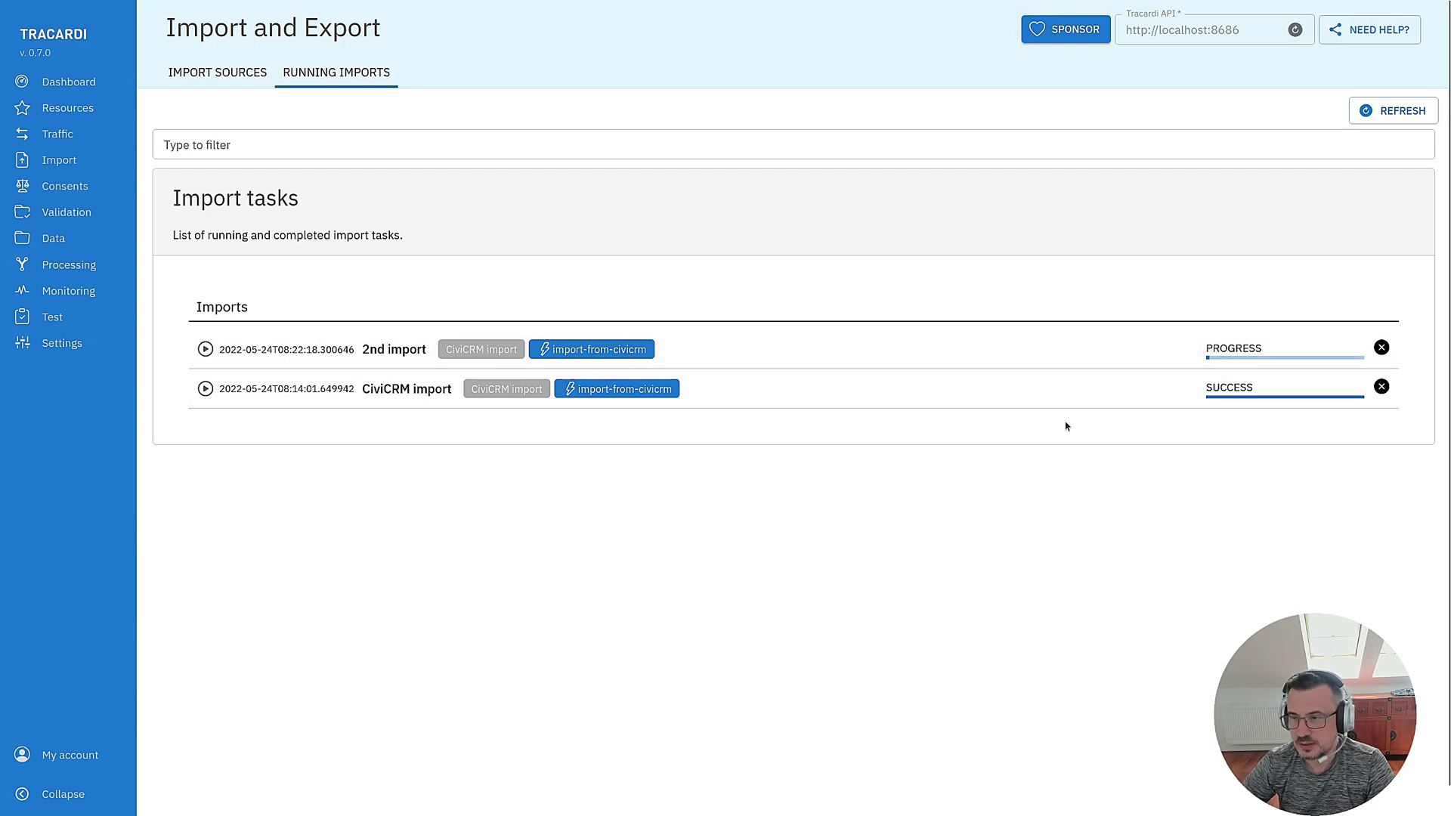
Check the first imported profile's details to confirm its name is still empty.
click(106, 239)
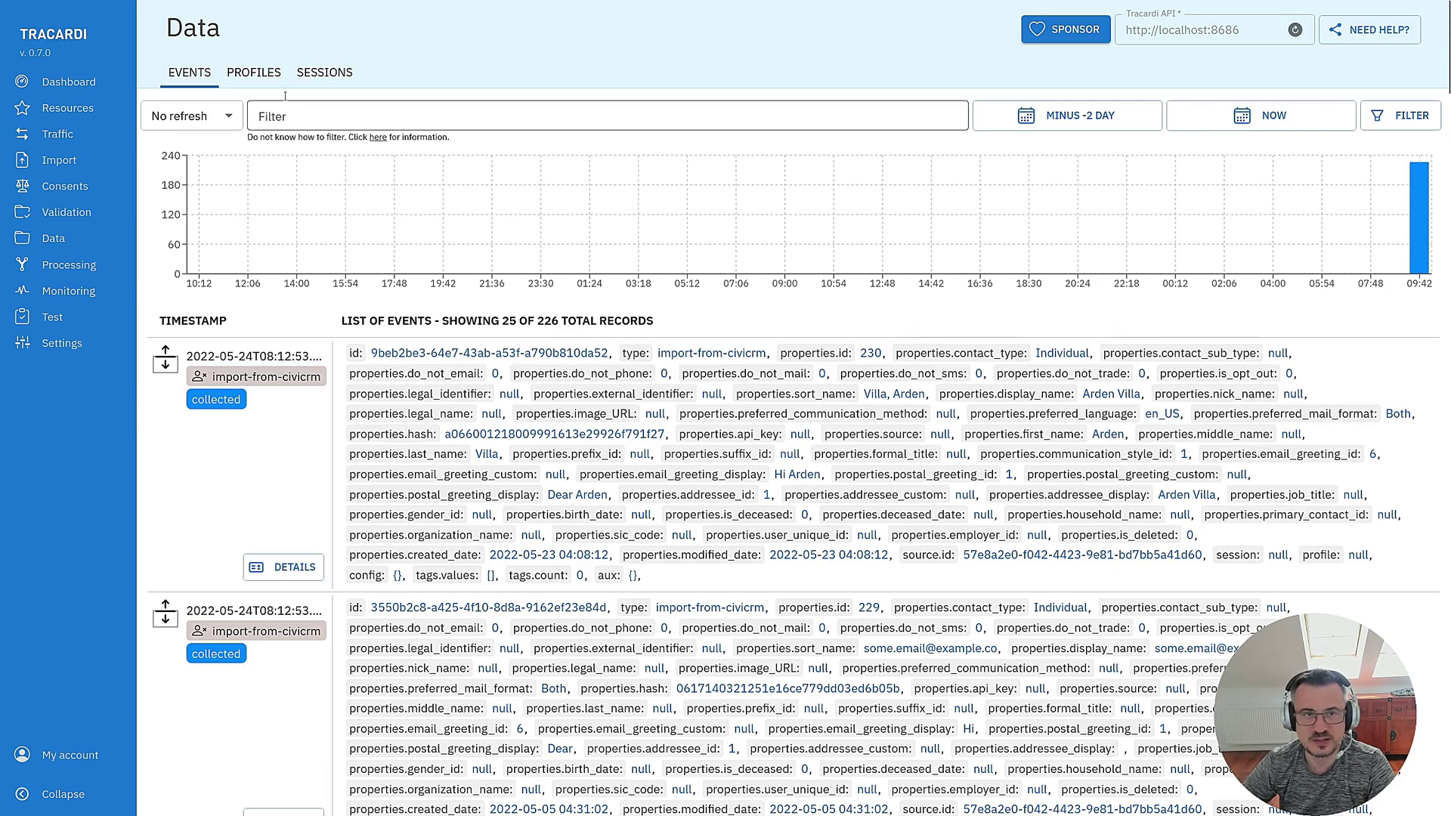
click(254, 72)
scroll(686, 552, down, 4)
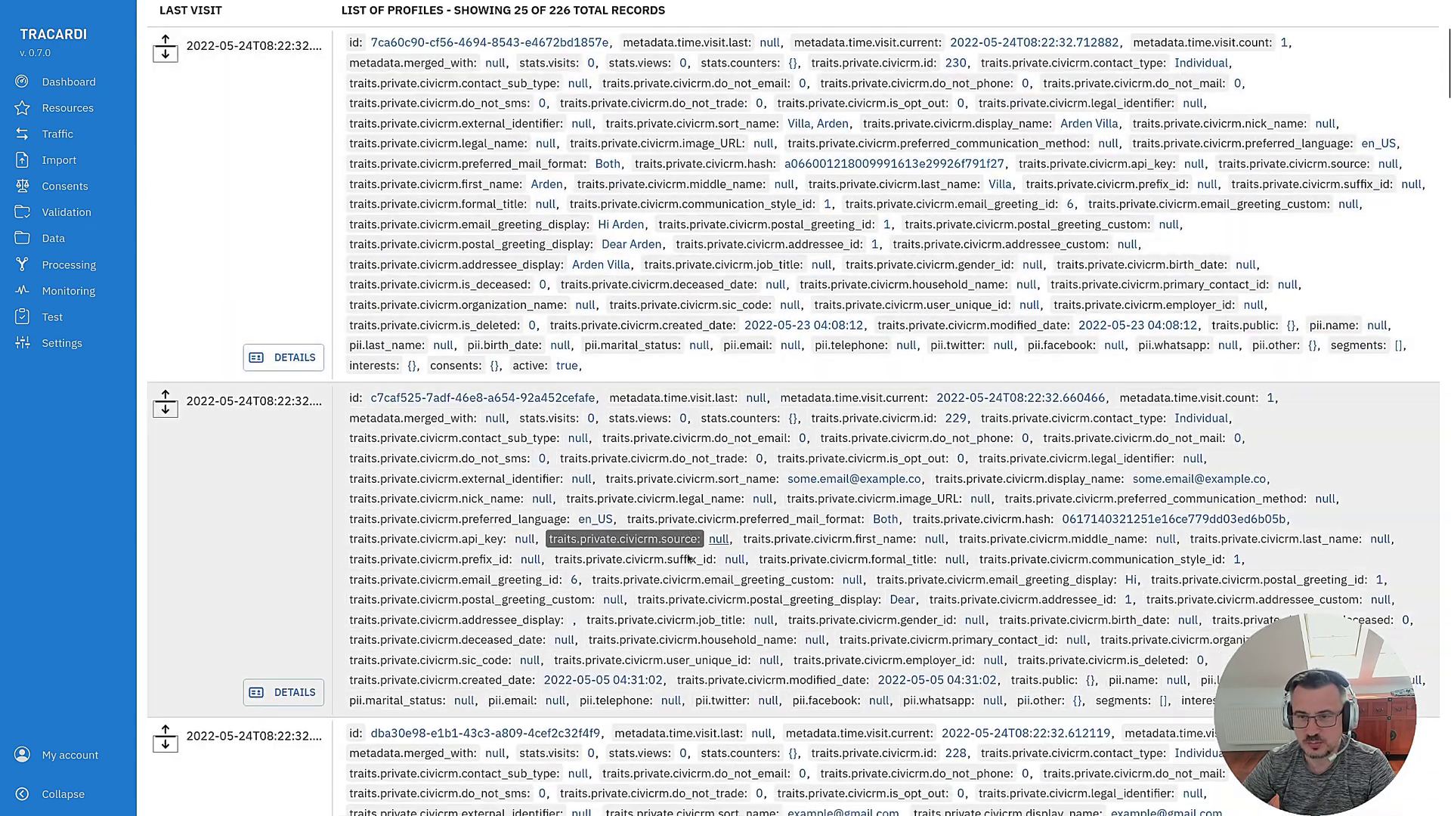
scroll(686, 553, up, 4)
click(283, 668)
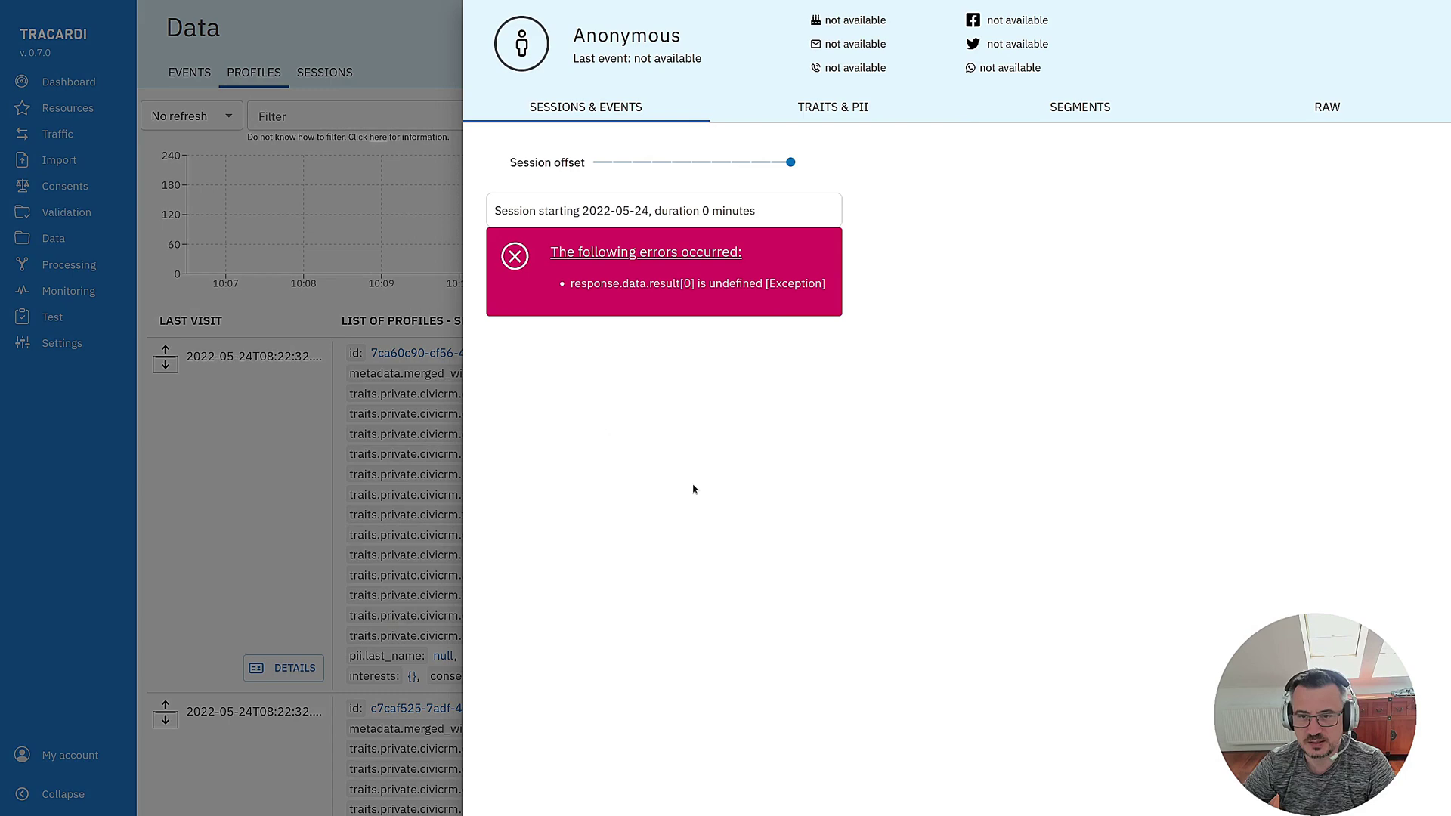
scroll(787, 449, down, 3)
scroll(787, 449, down, 3)
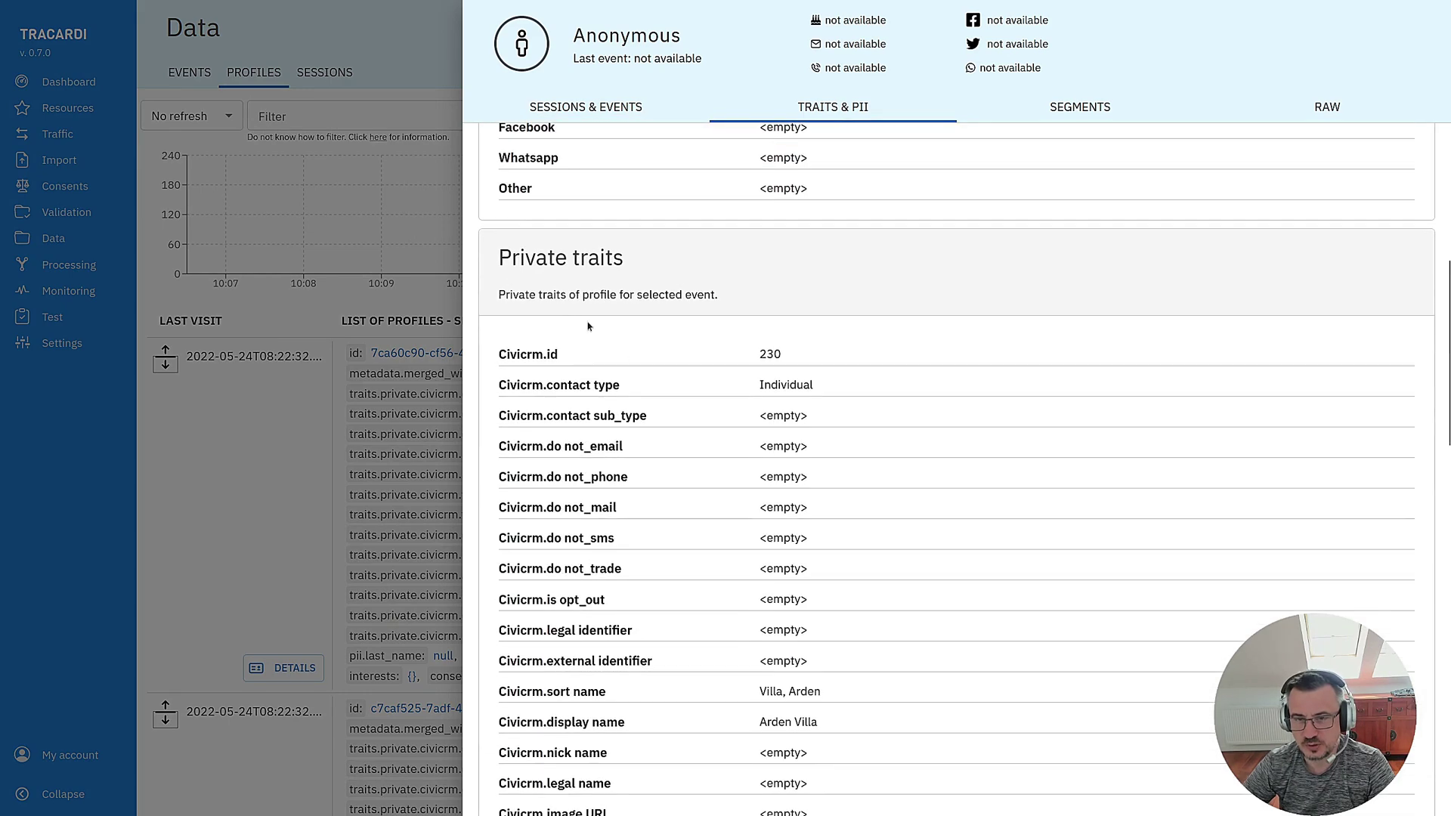
scroll(750, 485, down, 9)
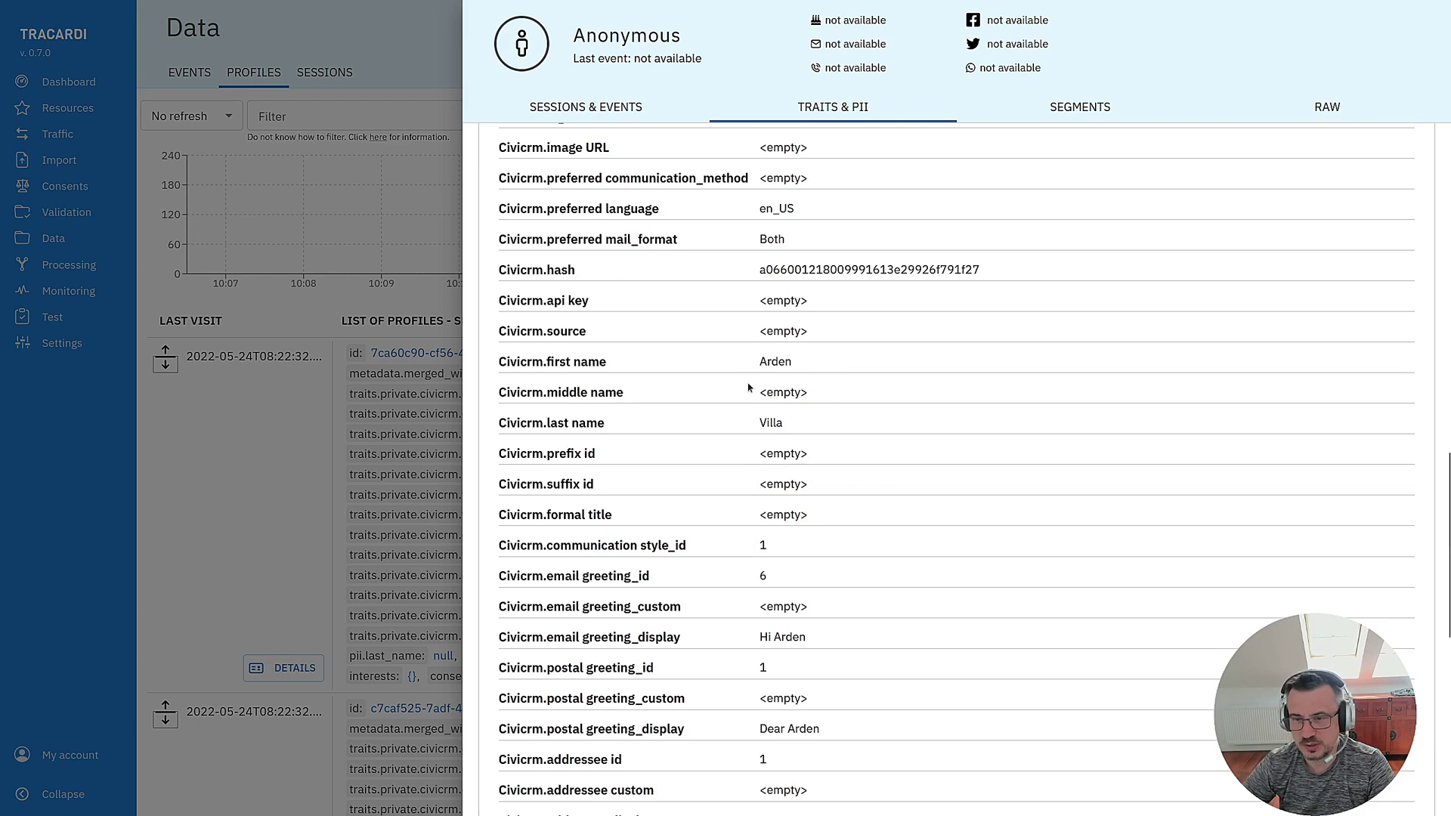
scroll(864, 469, down, 8)
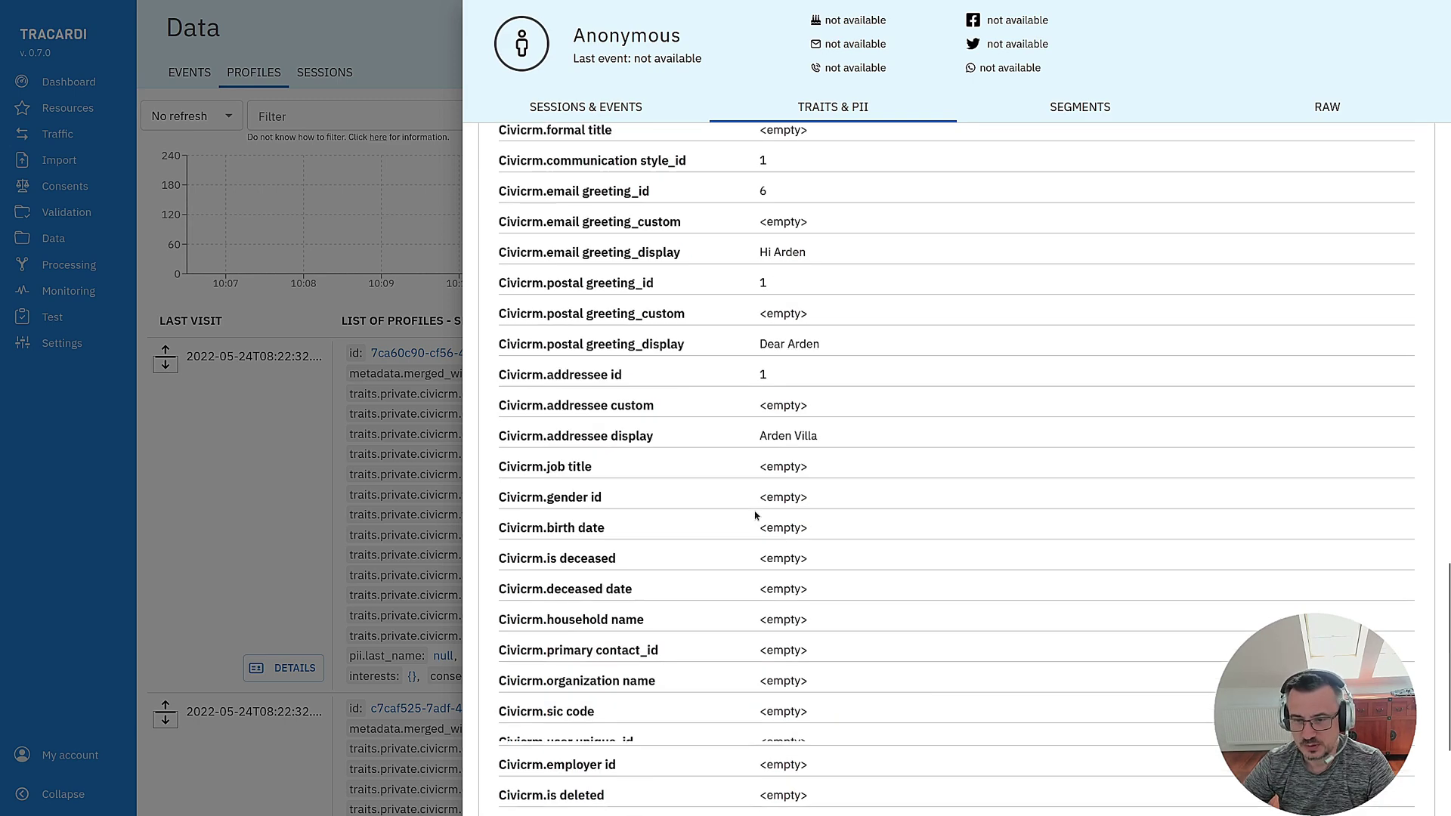
scroll(890, 429, up, 8)
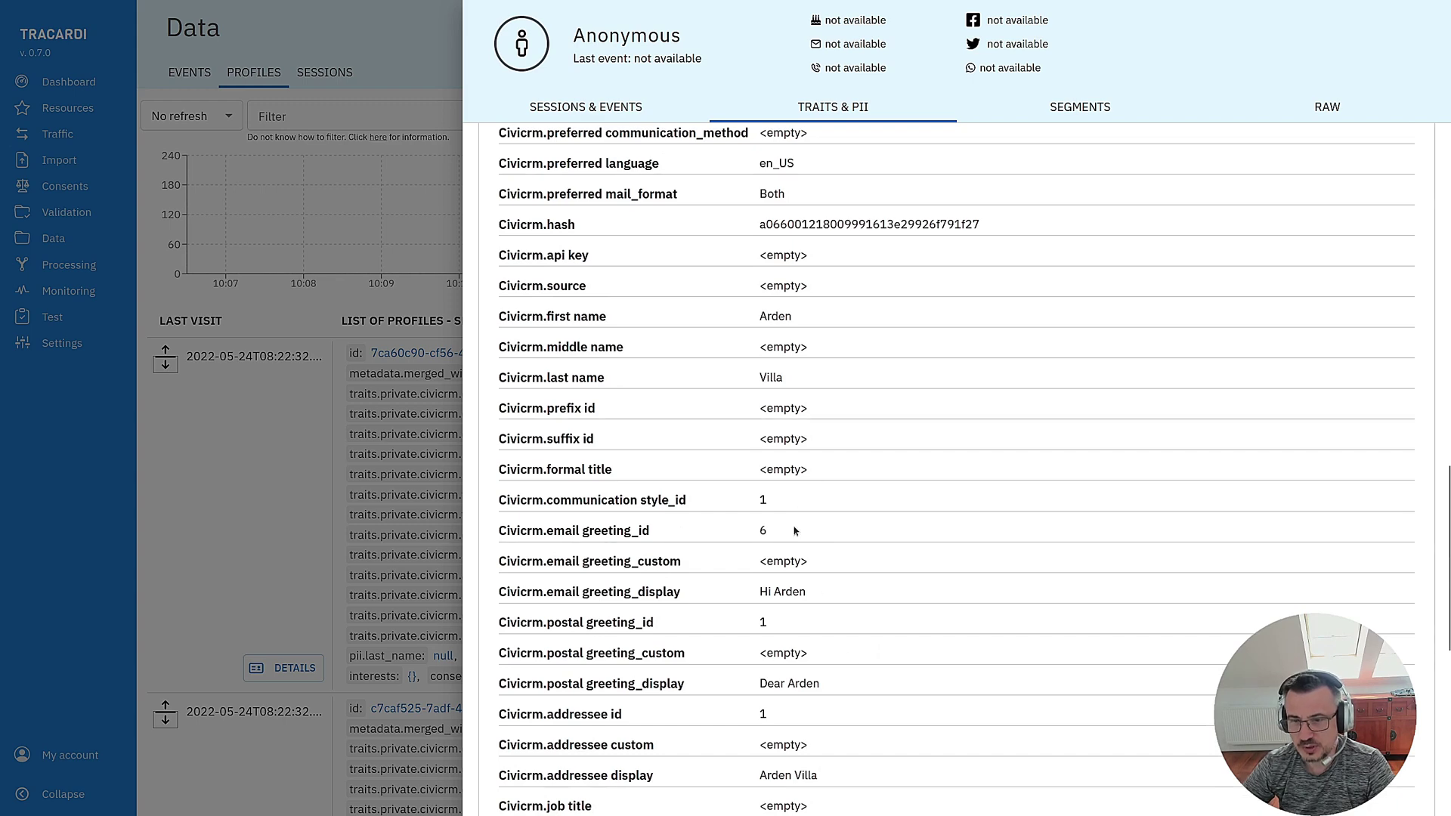
scroll(795, 531, up, 4)
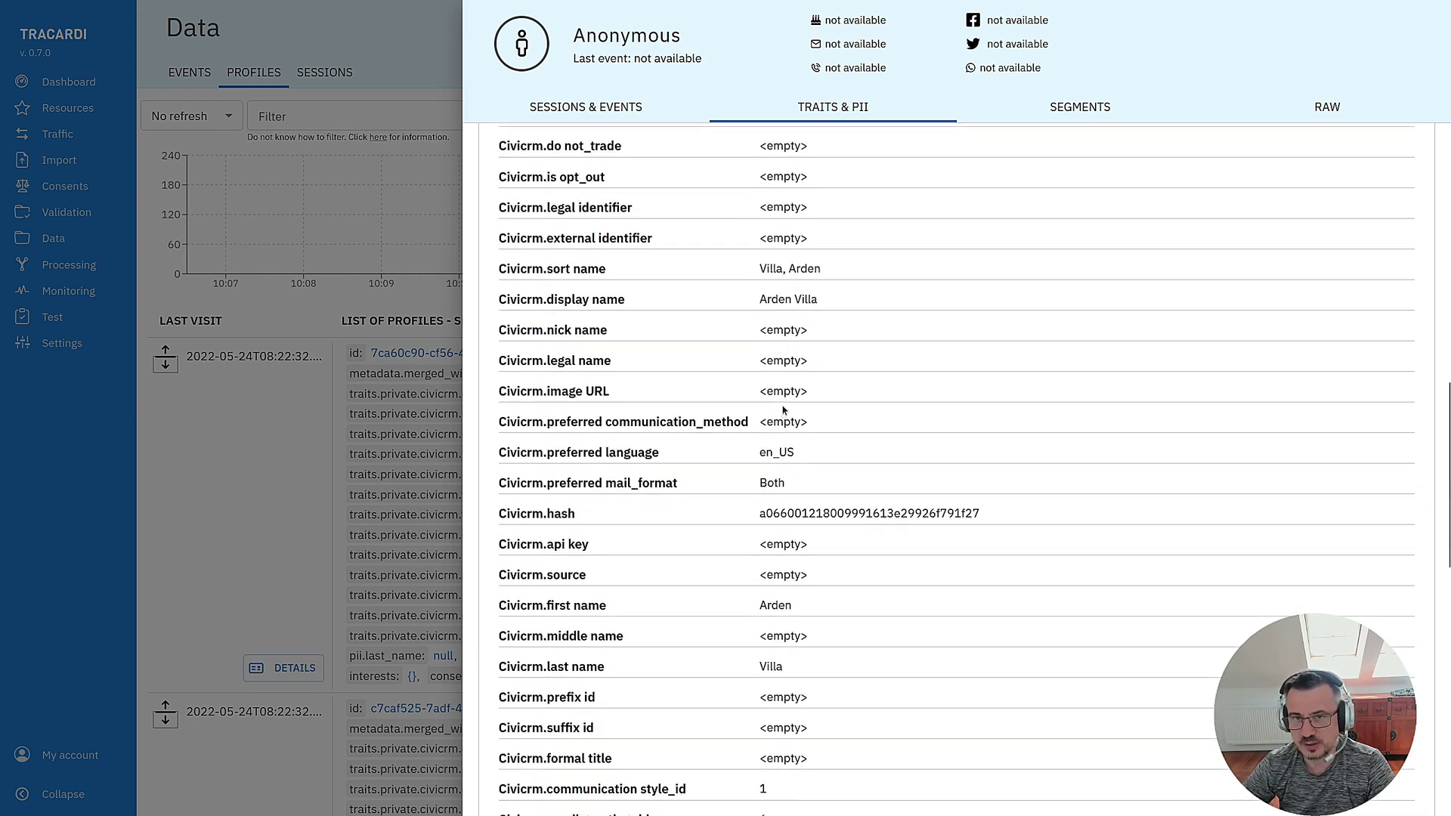
scroll(677, 441, up, 1)
scroll(830, 437, up, 8)
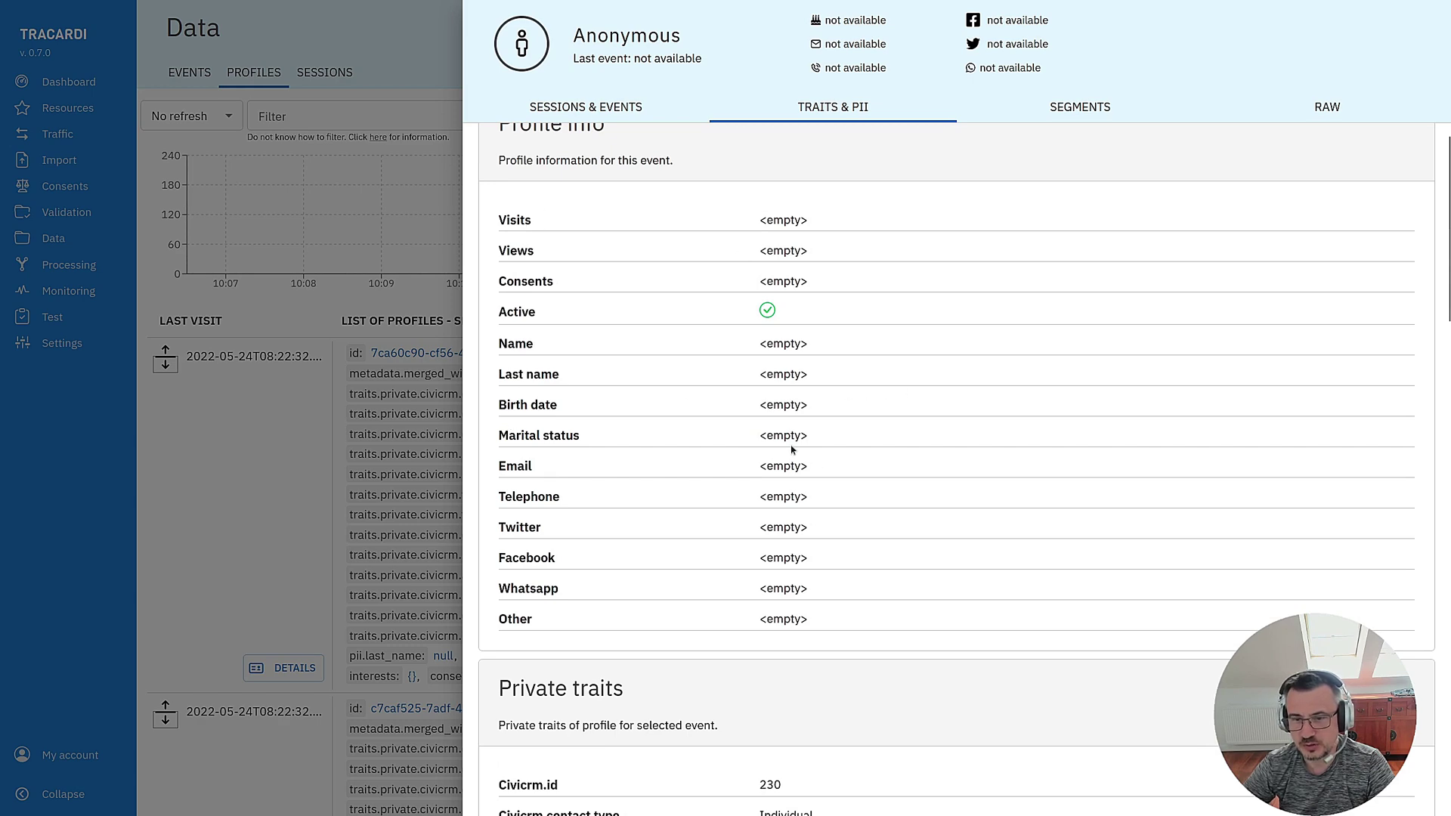
scroll(792, 449, down, 3)
click(335, 499)
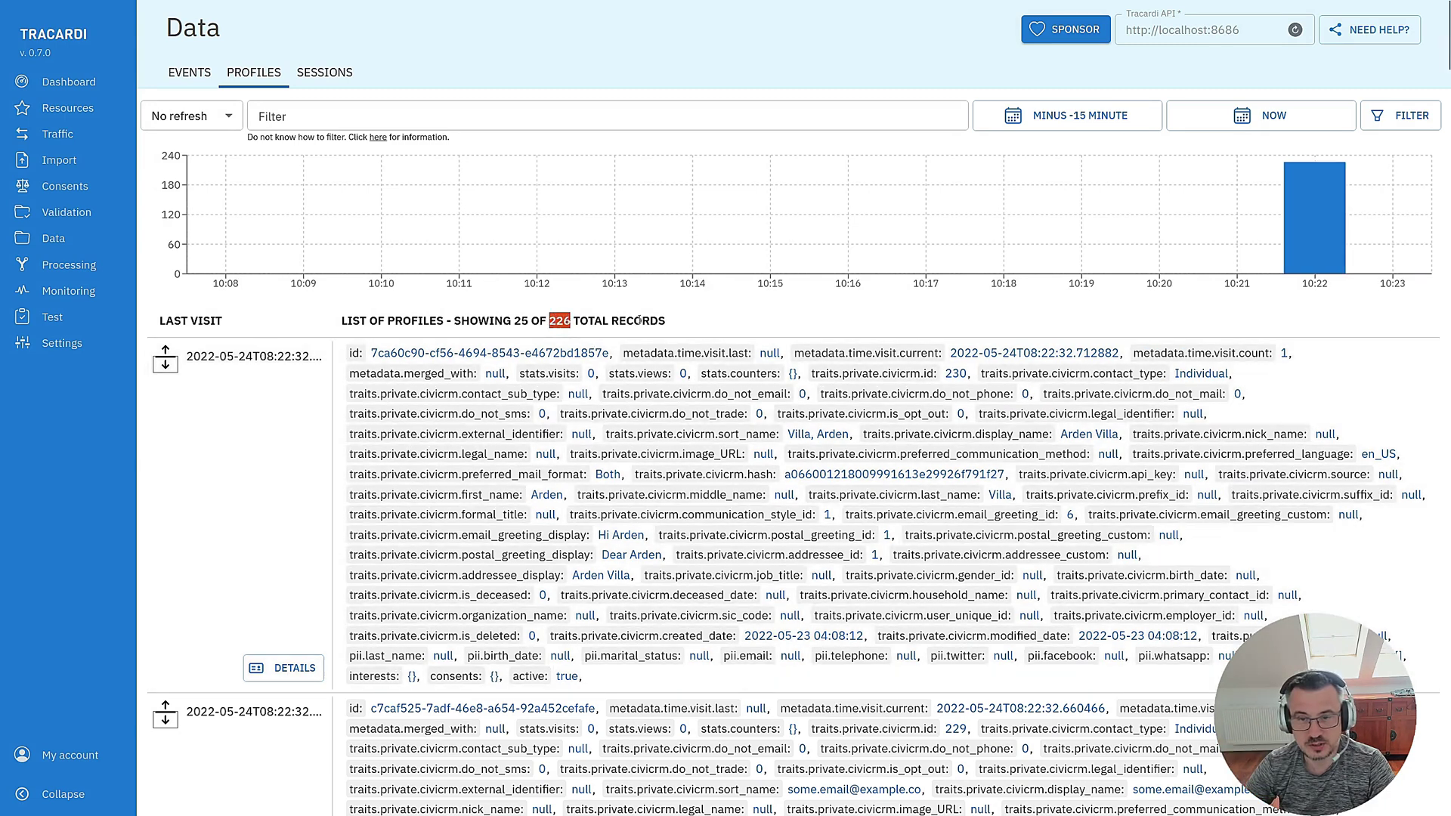
Look at the sessions list, return to profiles, then go to the workflows list.
click(324, 72)
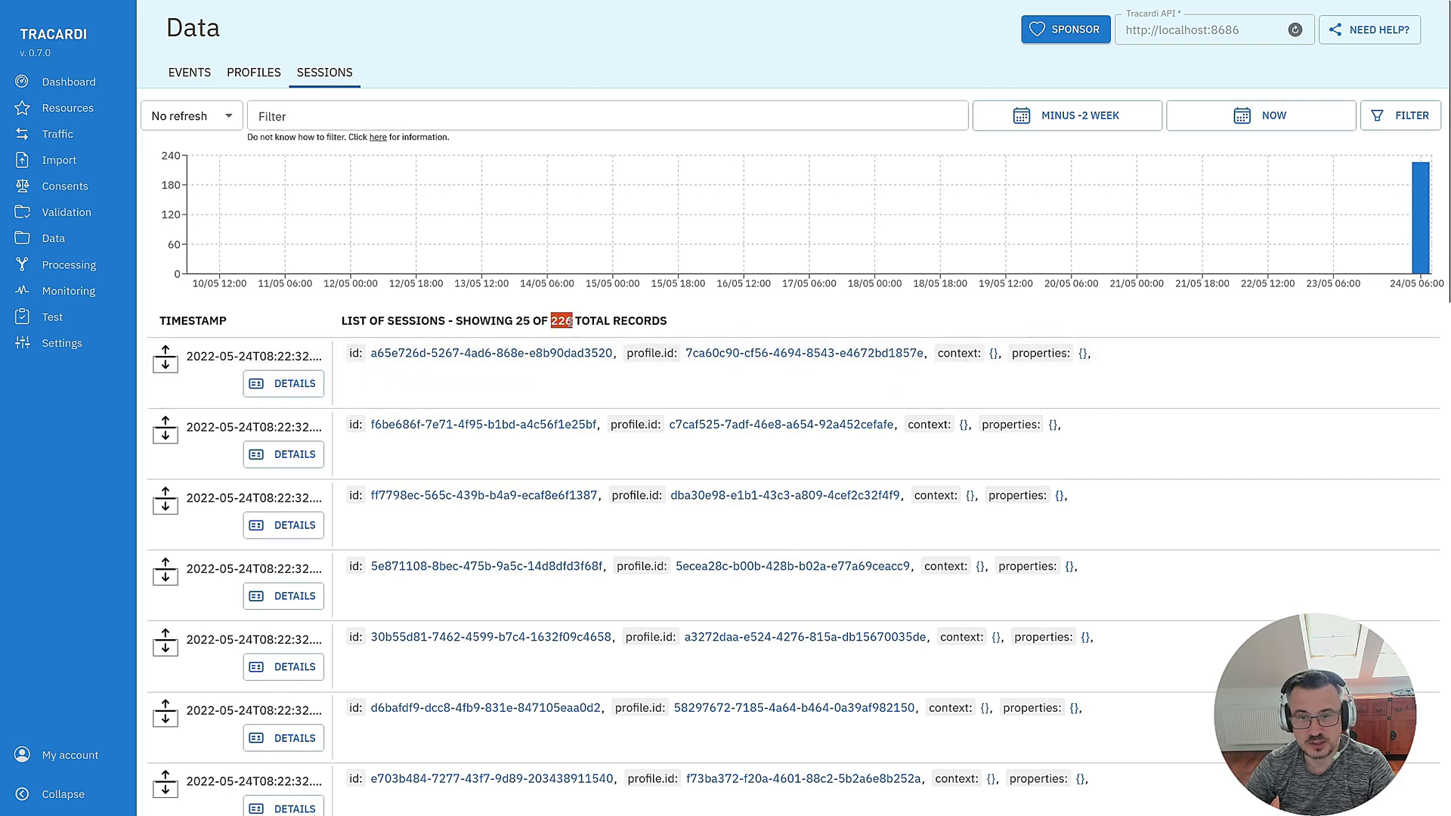
click(758, 327)
click(254, 72)
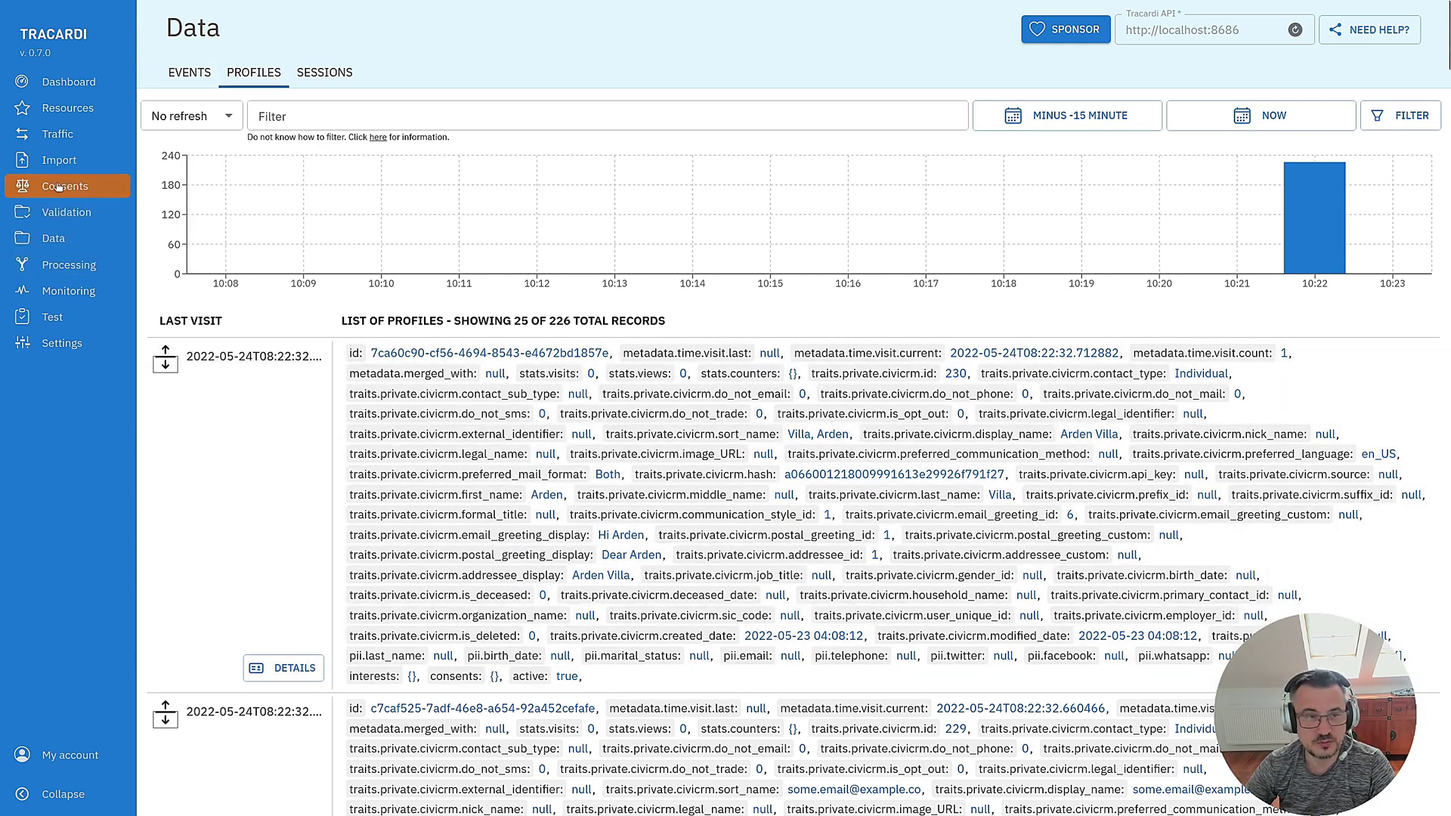
click(83, 266)
Open the Import from CiviCRM flow and rearrange its nodes.
click(228, 470)
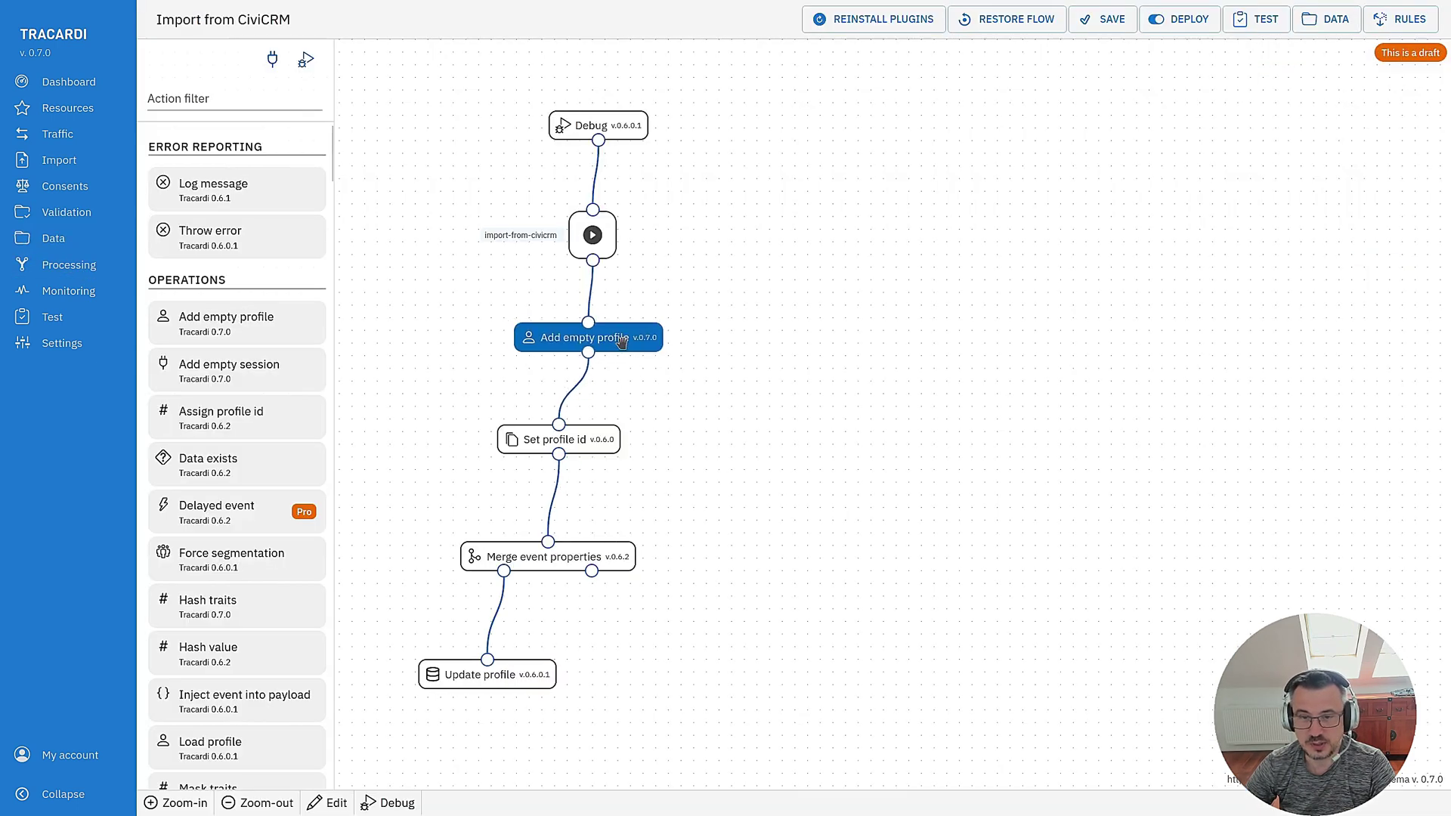
drag(621, 341, 608, 336)
click(535, 558)
drag(535, 558, 541, 544)
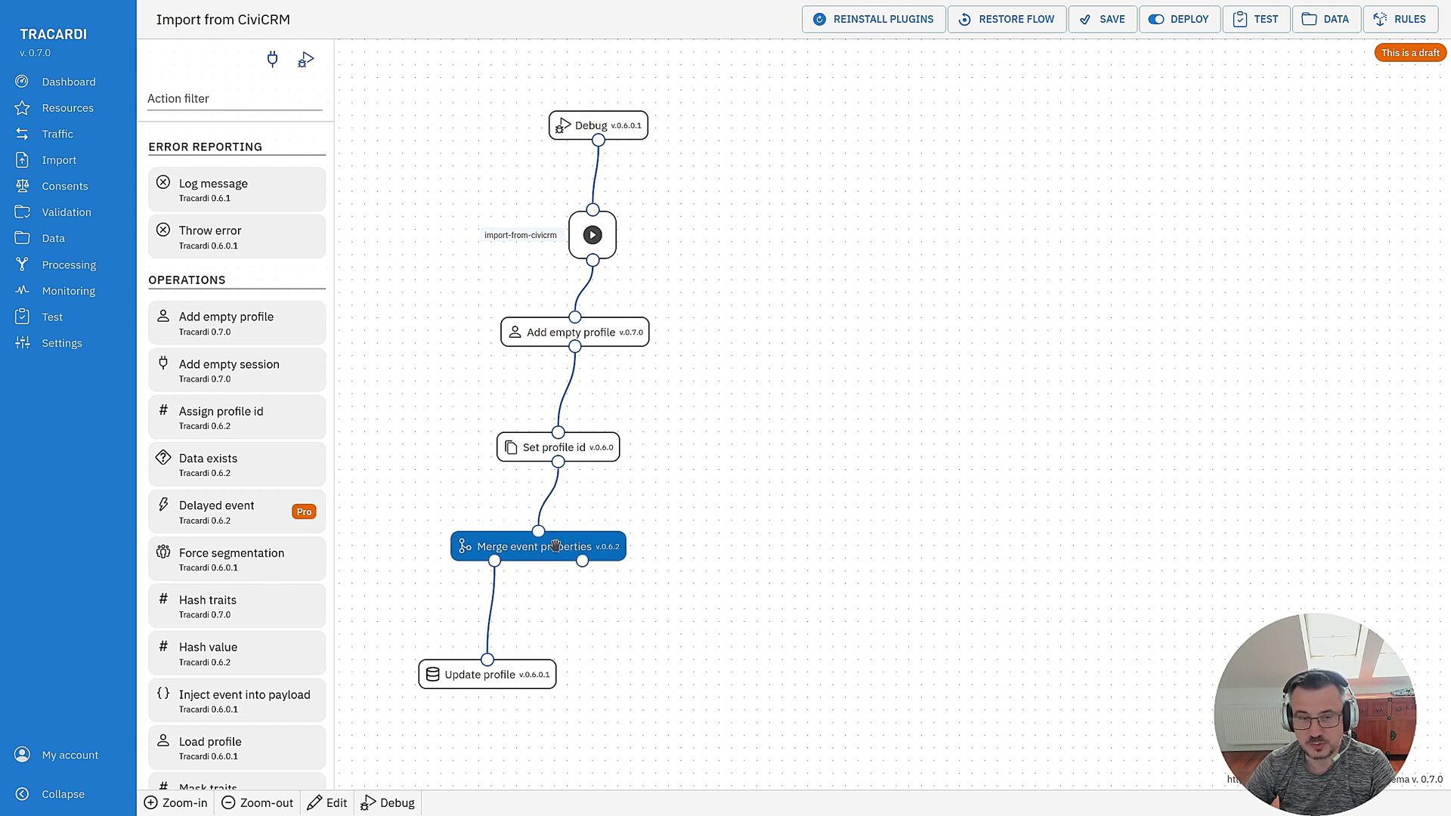
drag(570, 551, 554, 554)
Add a Set profile trait node linked from Set profile id.
click(189, 101)
text(srt)
key(BackSpace)
key(BackSpace)
text(et)
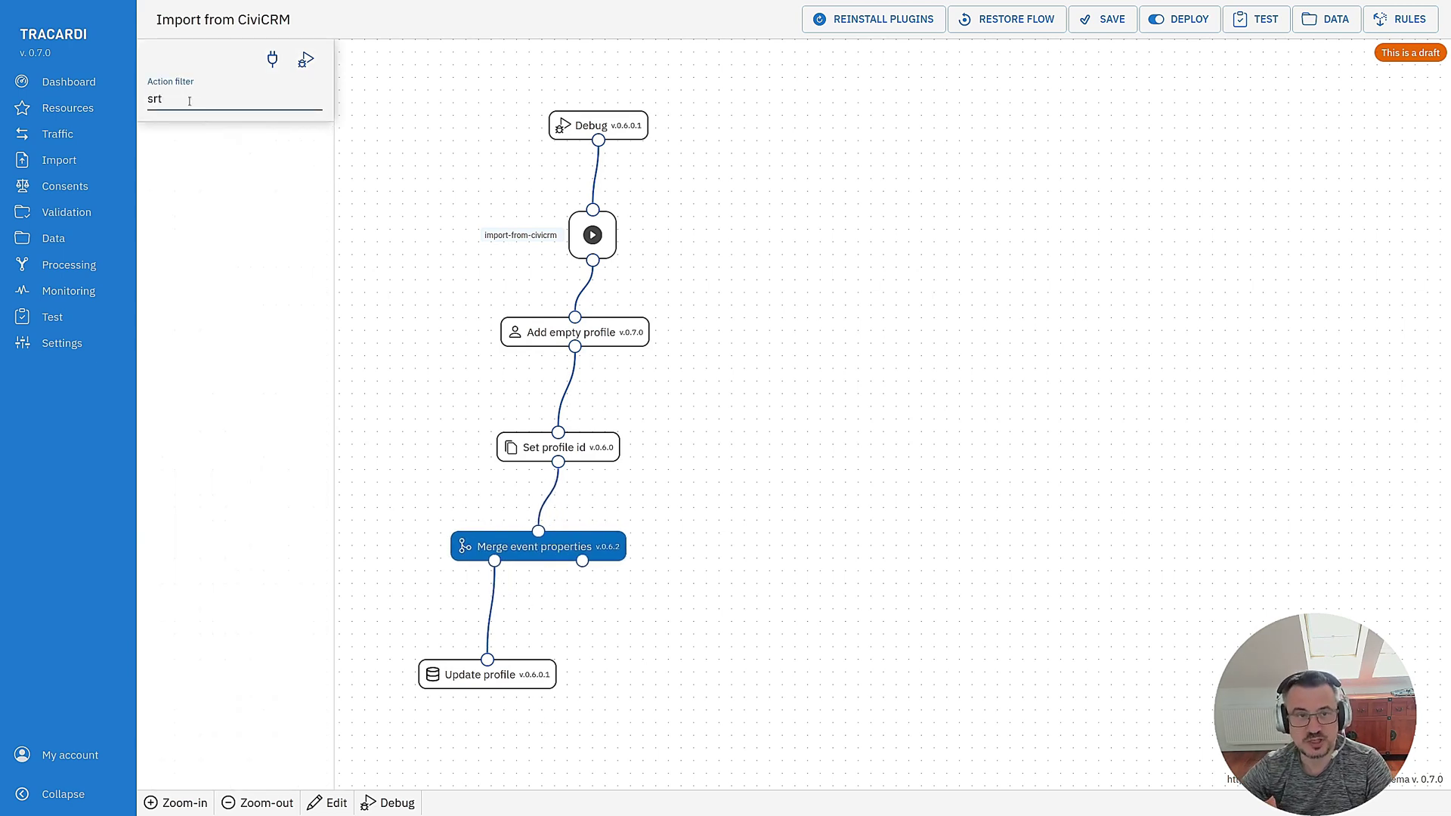
drag(262, 183, 691, 548)
drag(558, 461, 708, 532)
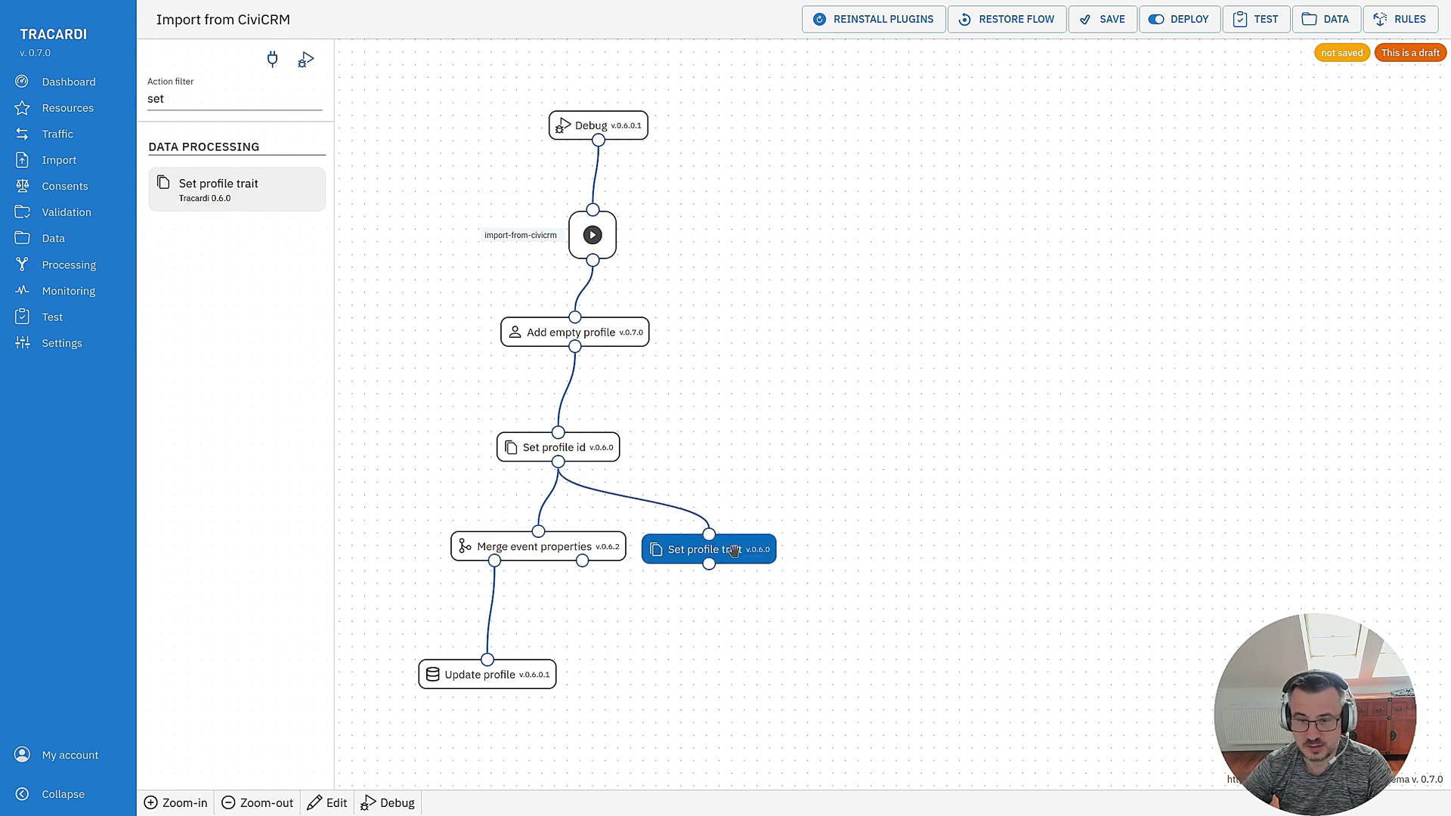
click(708, 547)
Add an operation copying event properties.first_name into profile pii.name.
click(1159, 550)
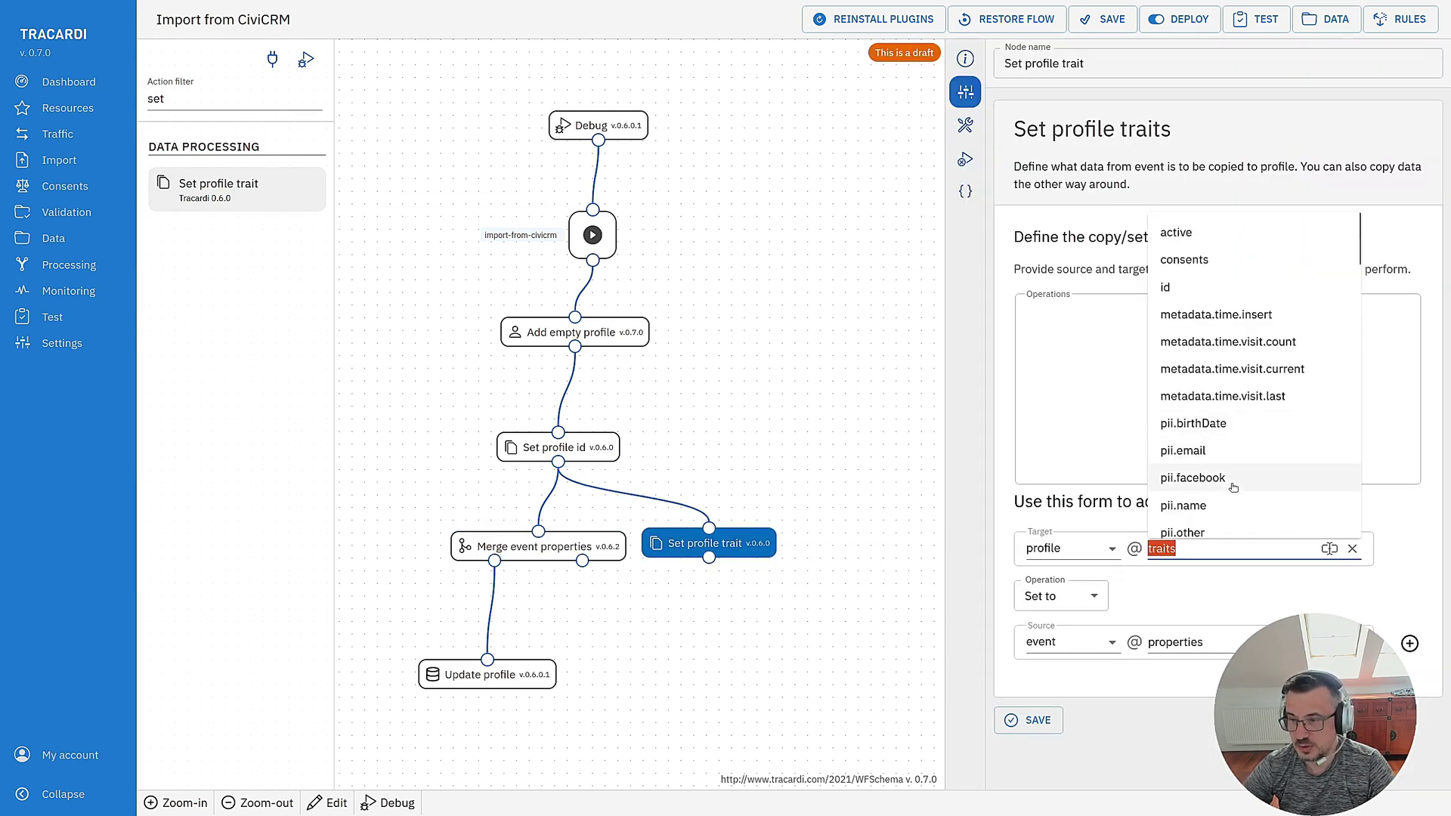
click(1236, 506)
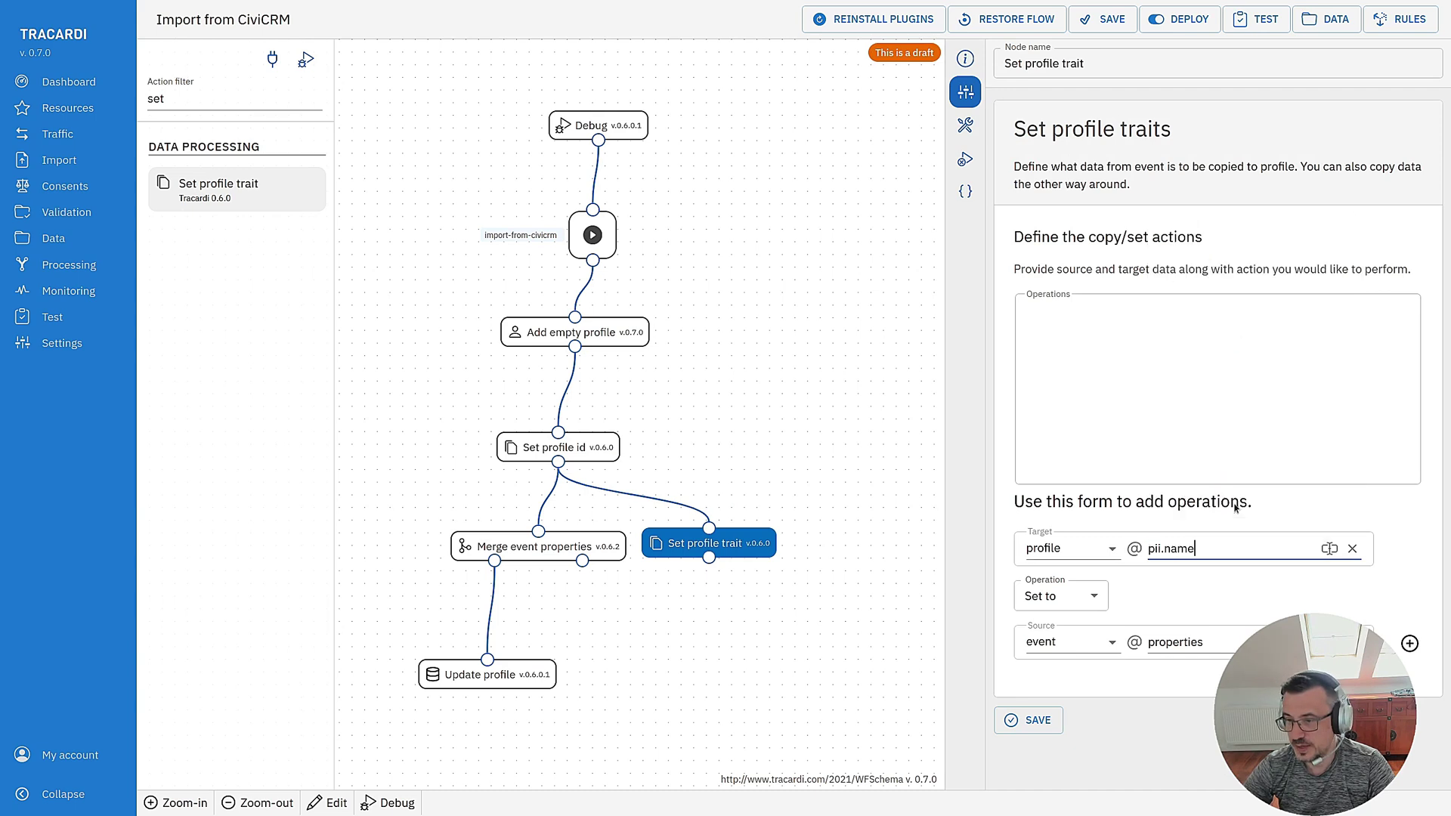
click(1179, 643)
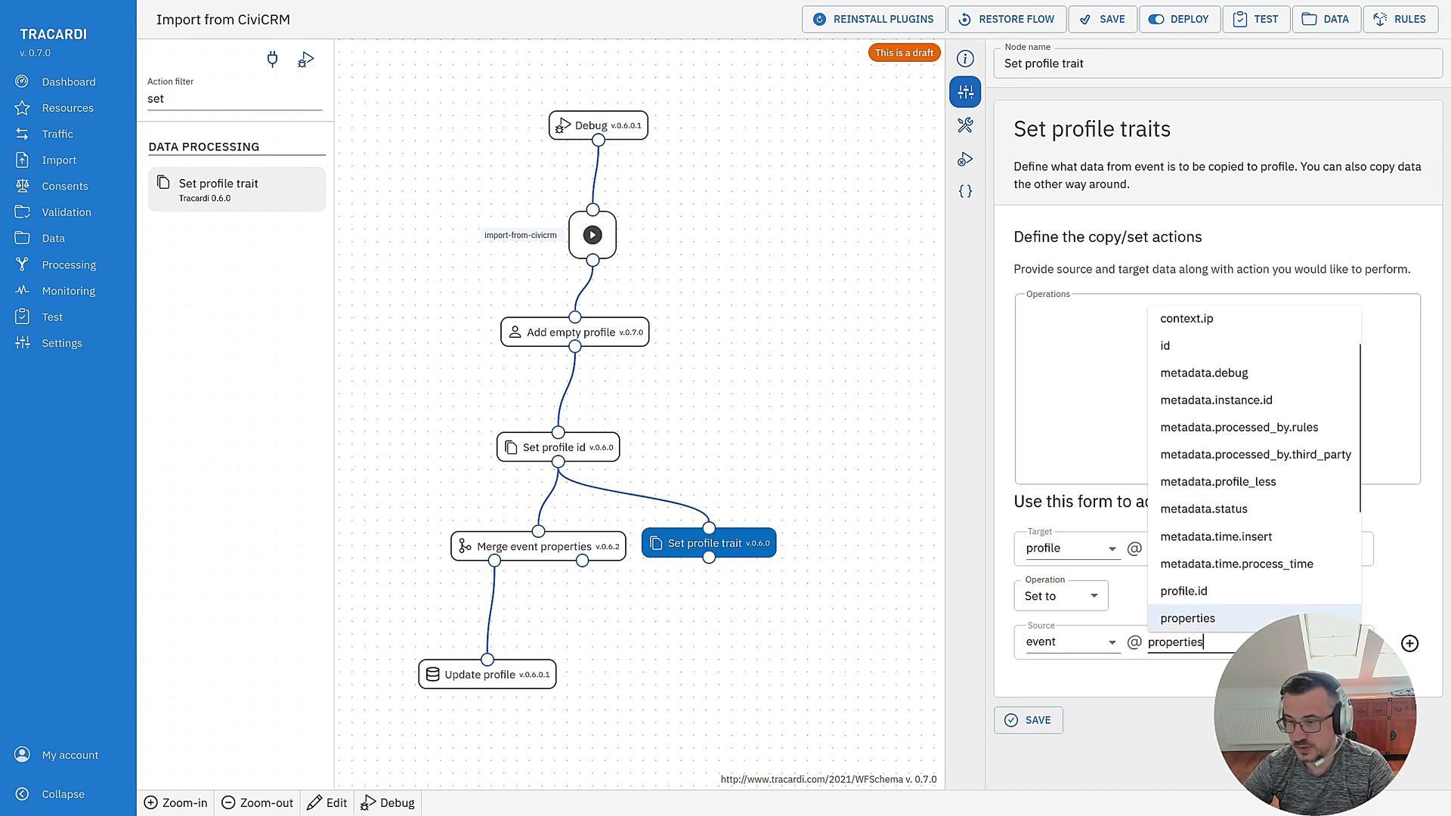
click(1198, 627)
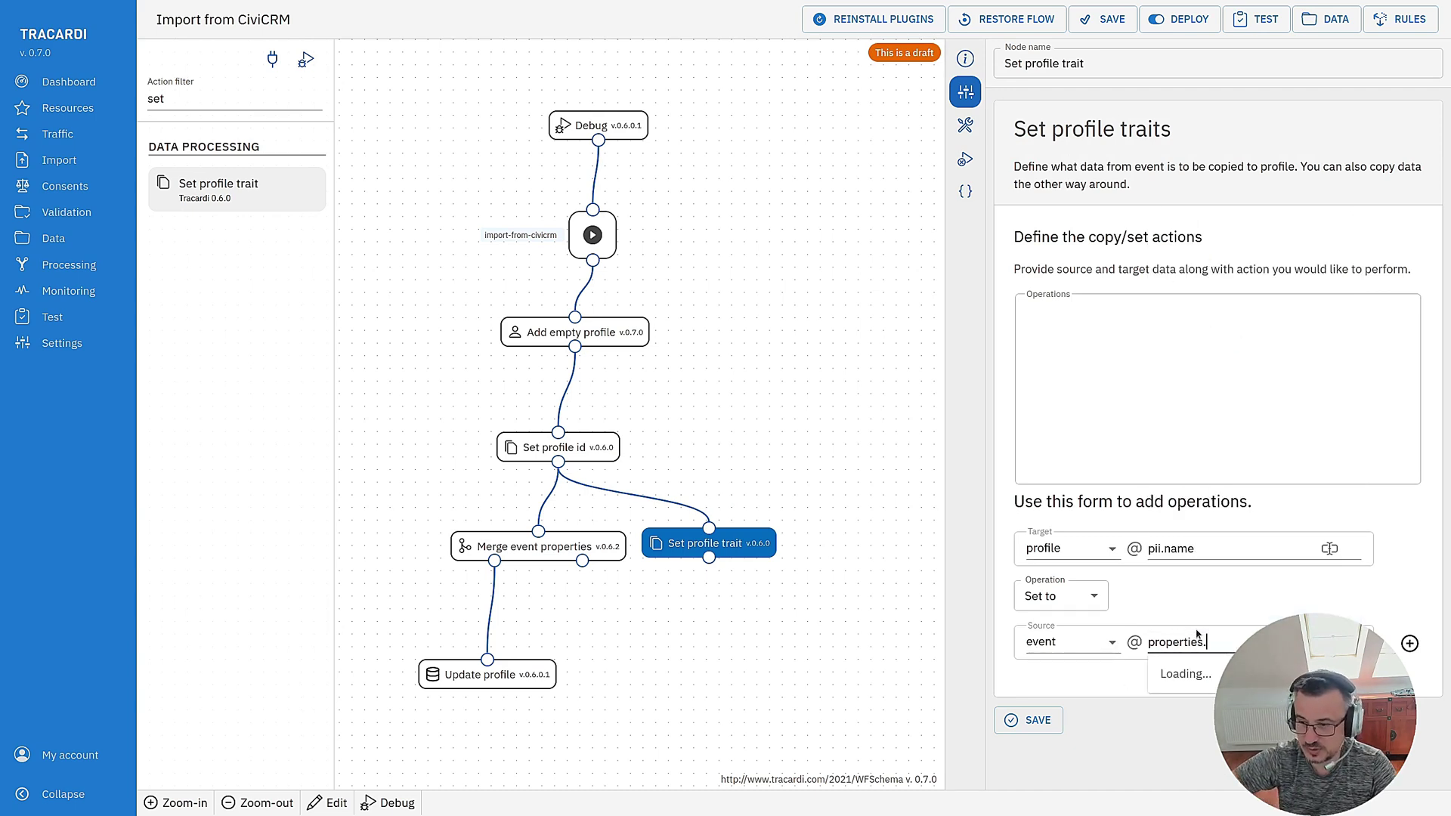
click(1327, 19)
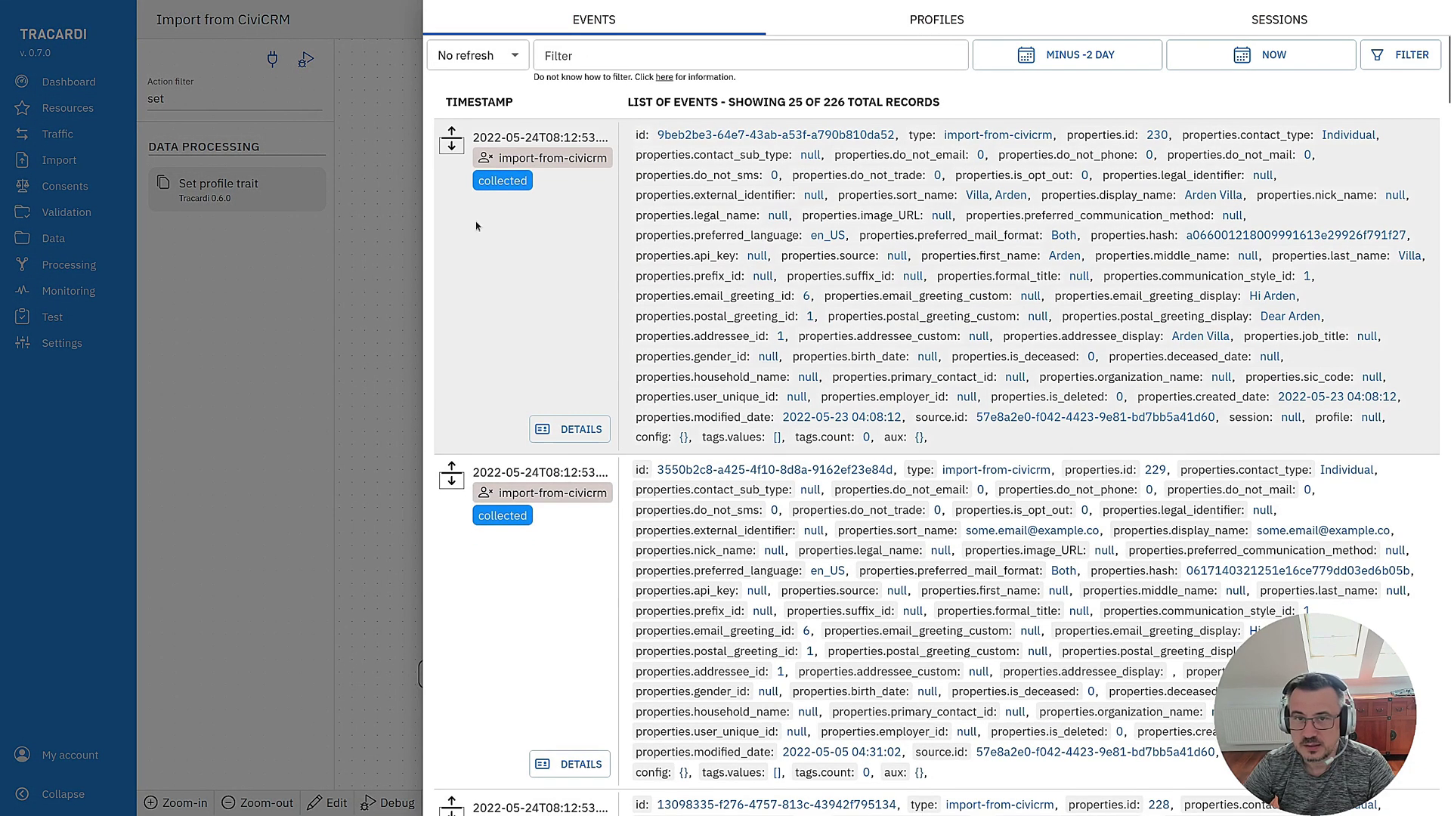
click(450, 142)
scroll(755, 453, down, 2)
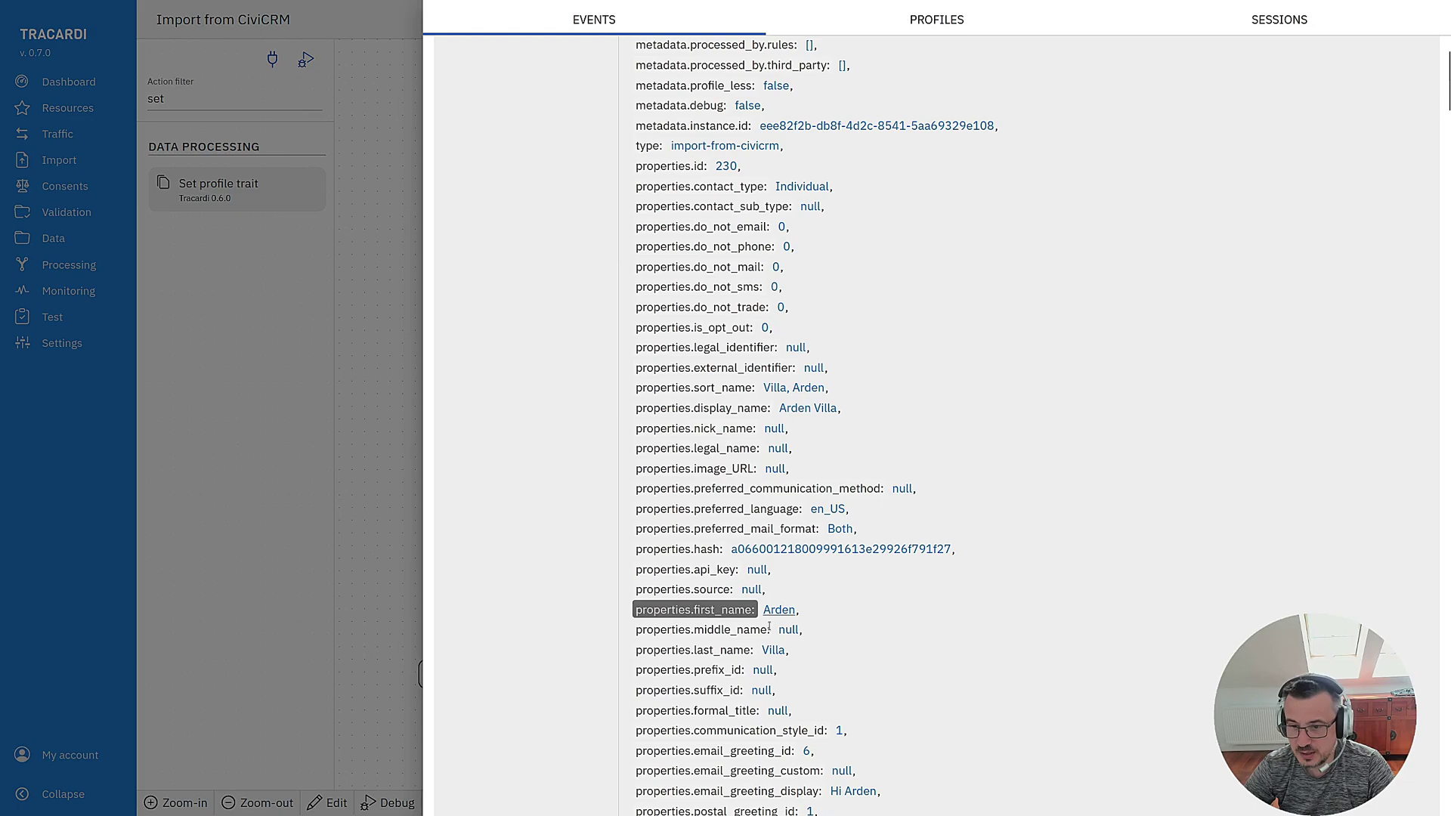
click(752, 609)
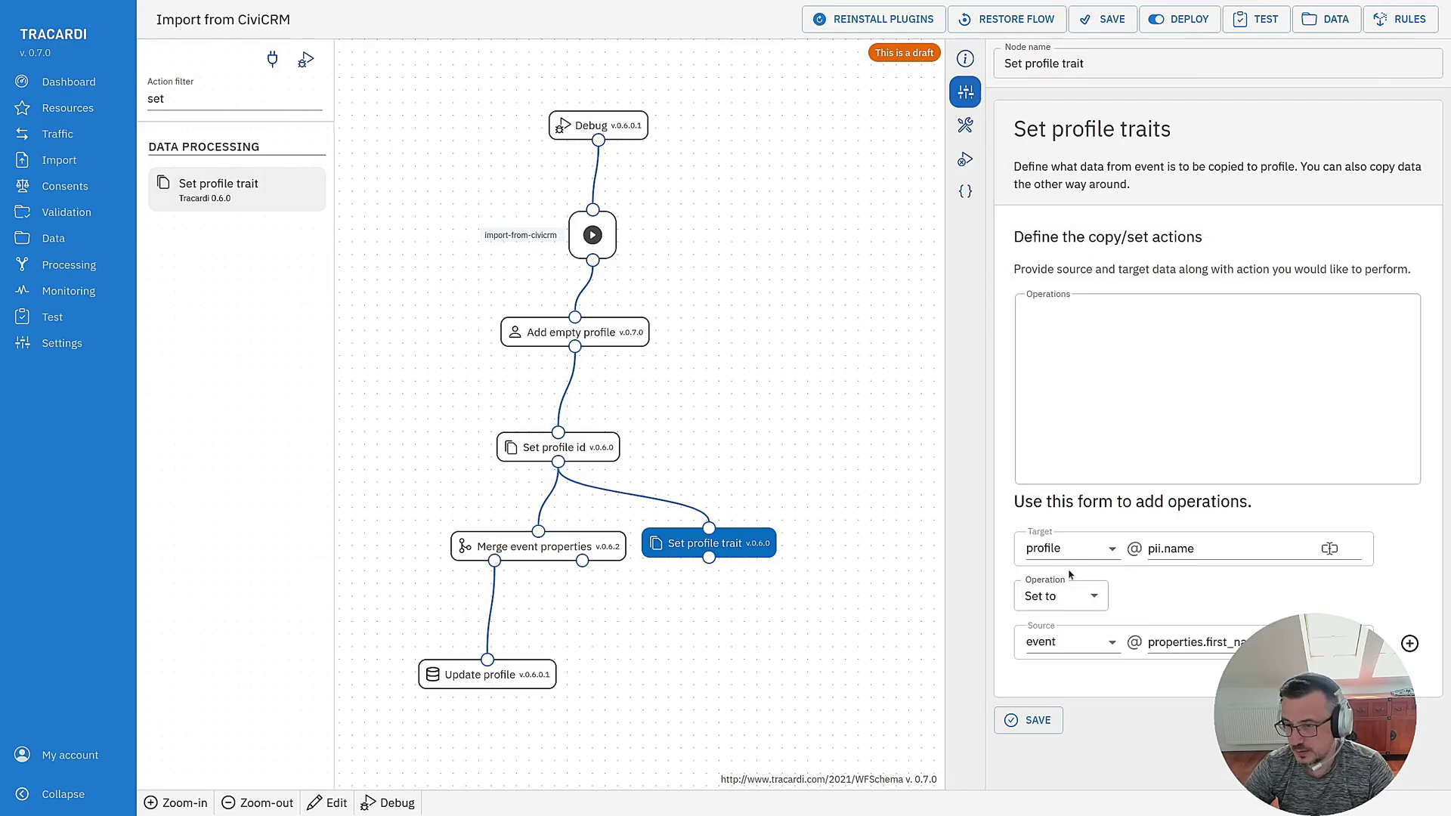
click(1410, 644)
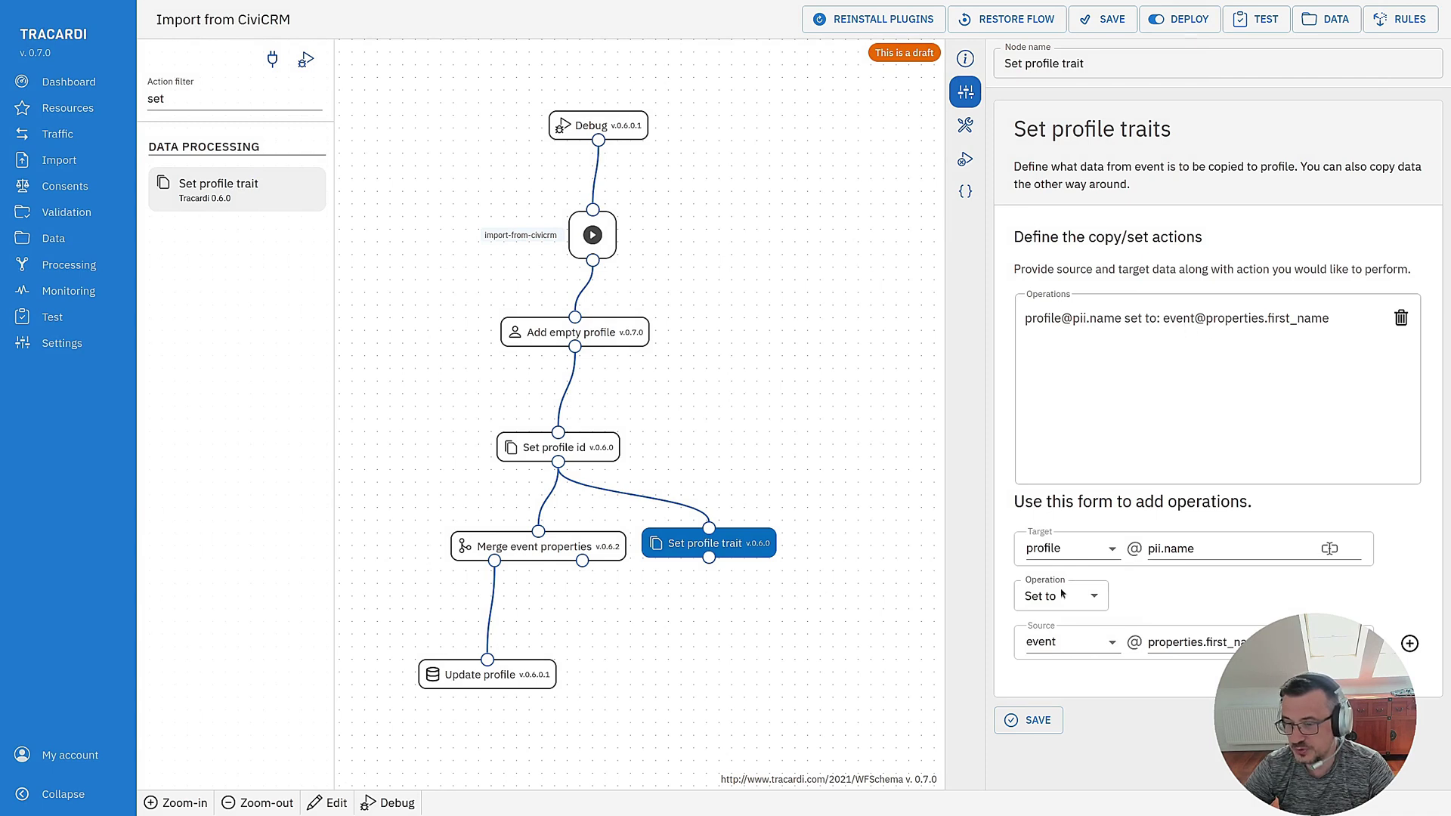
Save the node's operations and deploy the updated flow.
click(1032, 720)
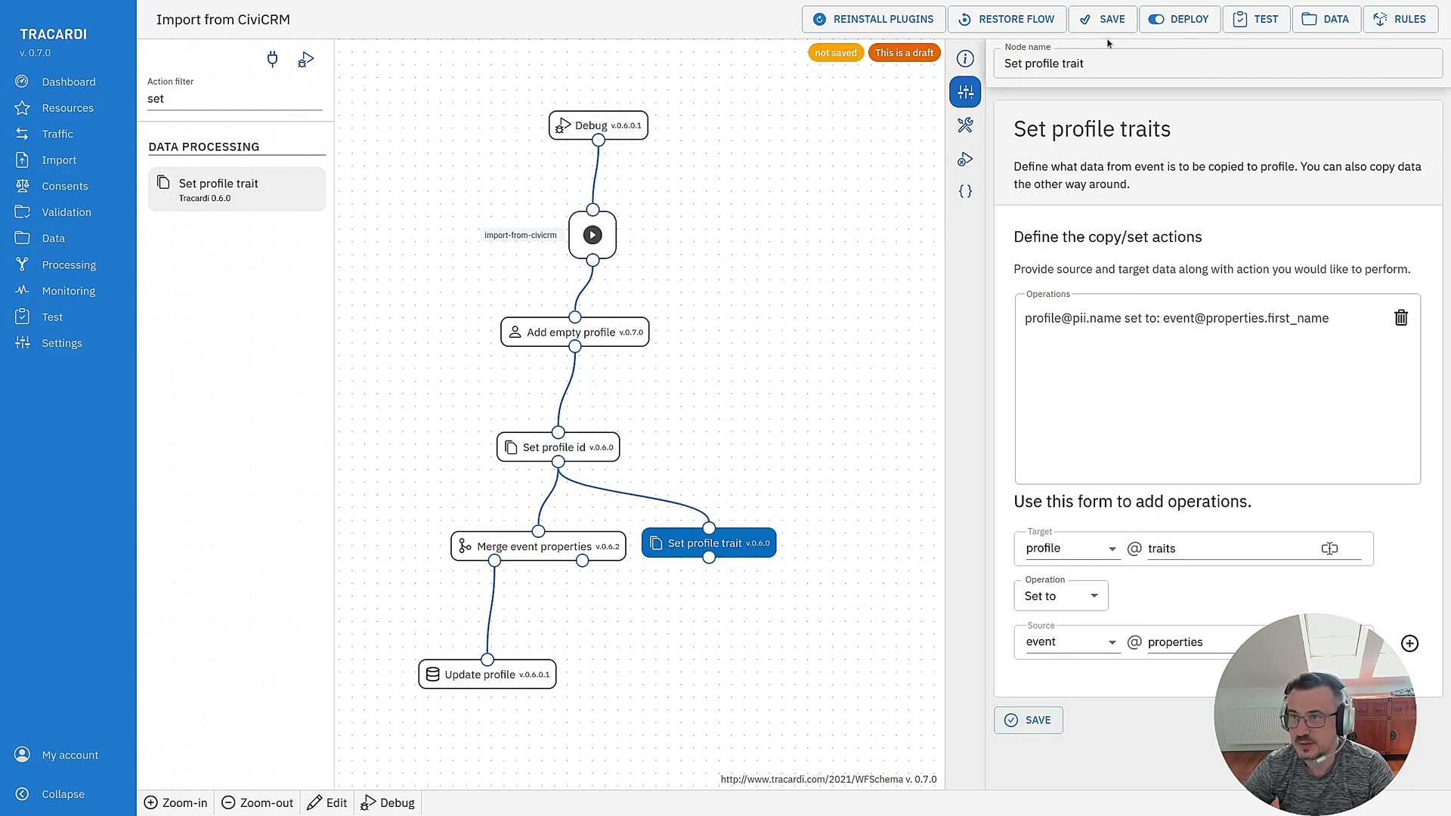
click(1179, 19)
click(931, 458)
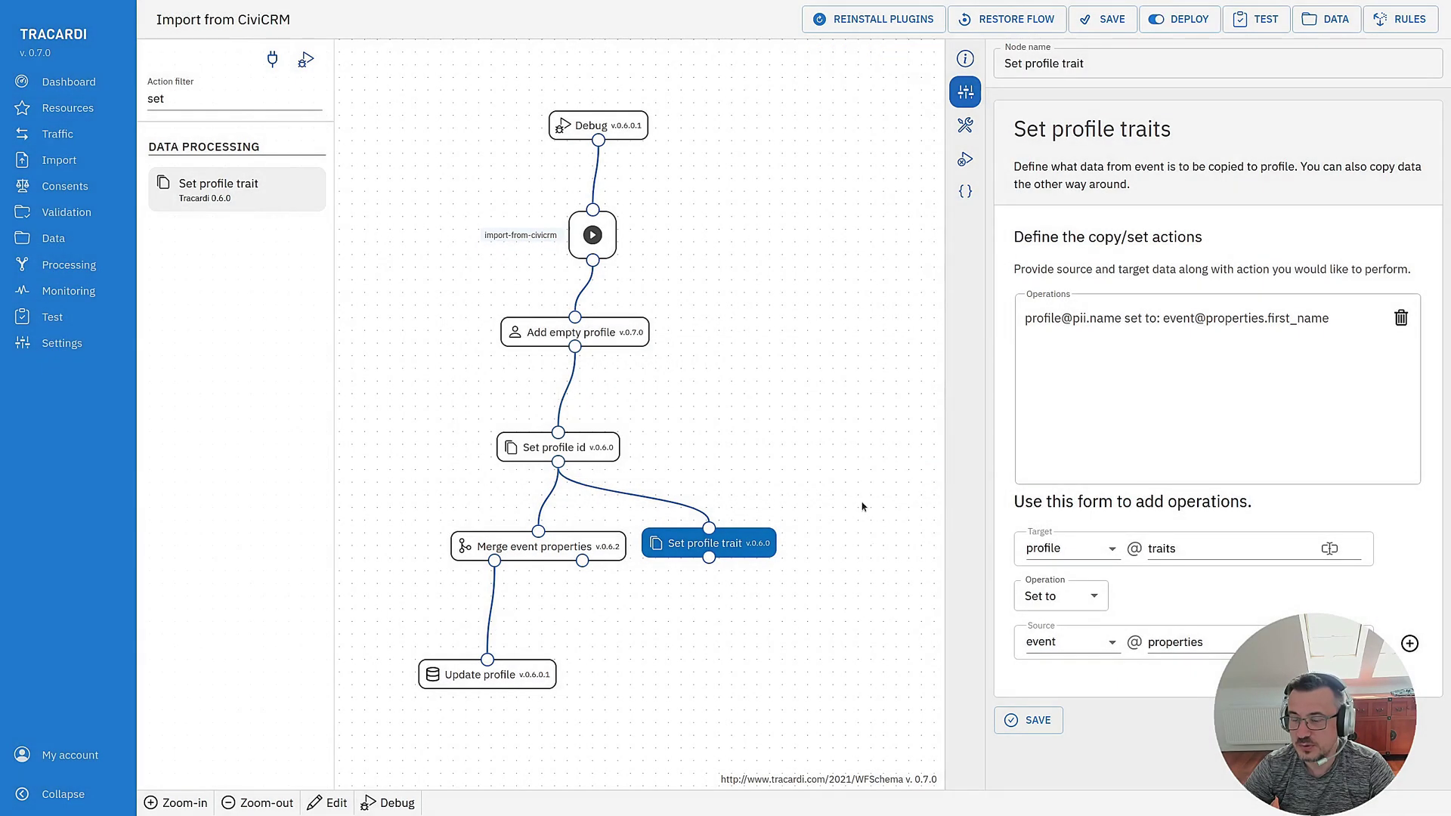
click(744, 517)
drag(688, 542, 685, 546)
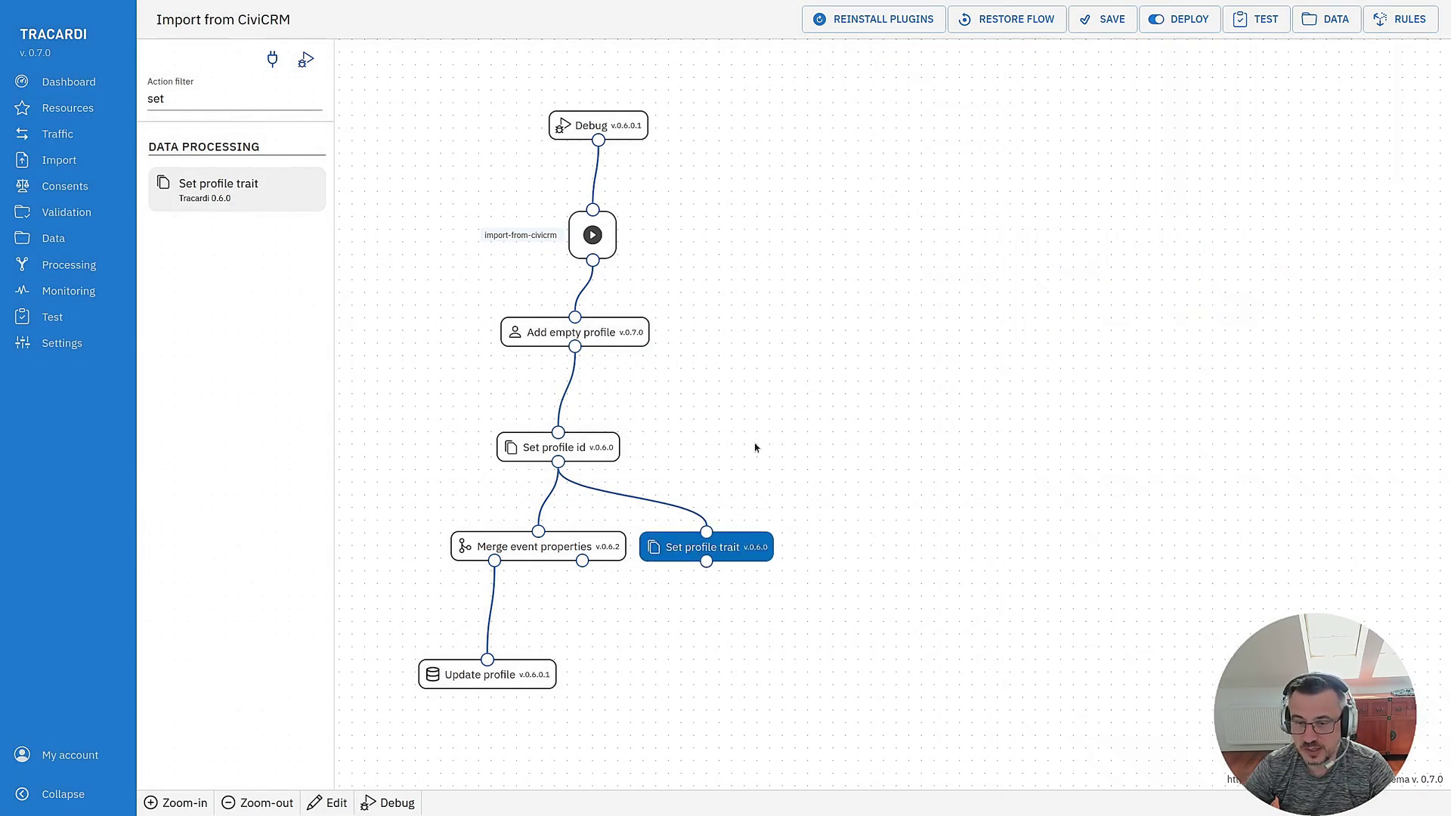
Run the CiviCRM import again as '3rd import'.
click(59, 160)
click(298, 401)
text(3rd import)
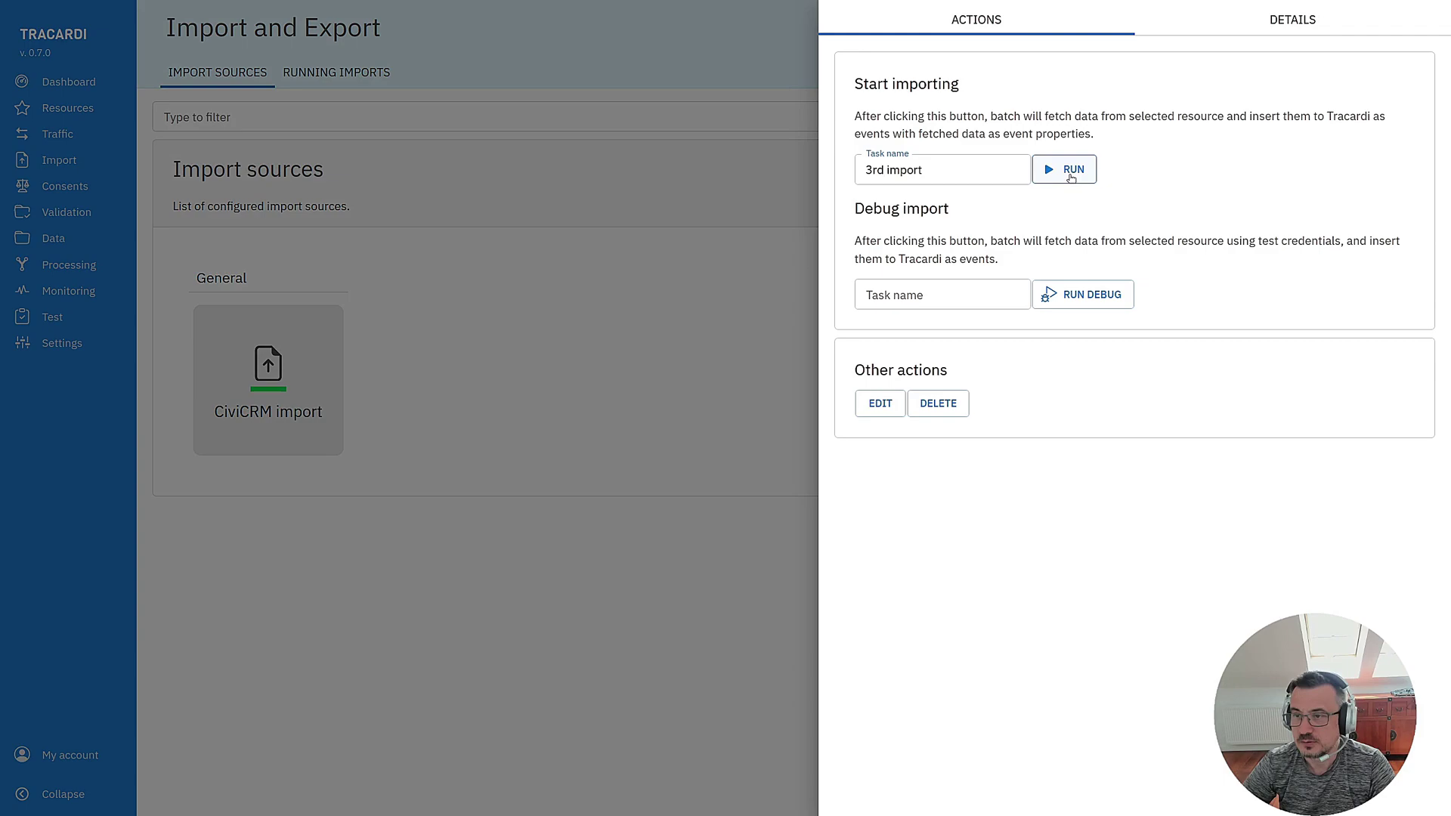
click(1070, 174)
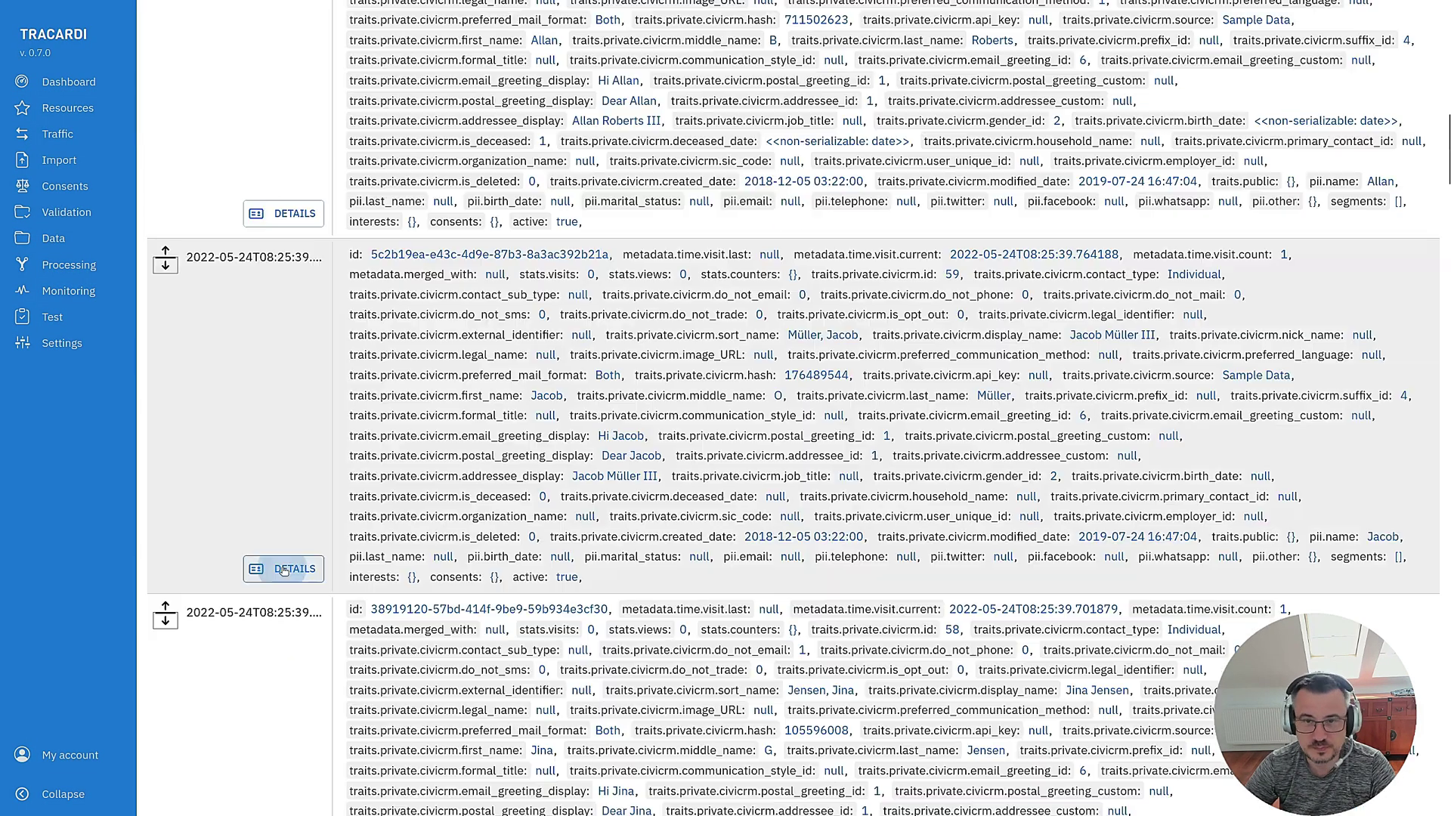
Open an imported profile to confirm its first name now appears.
click(284, 570)
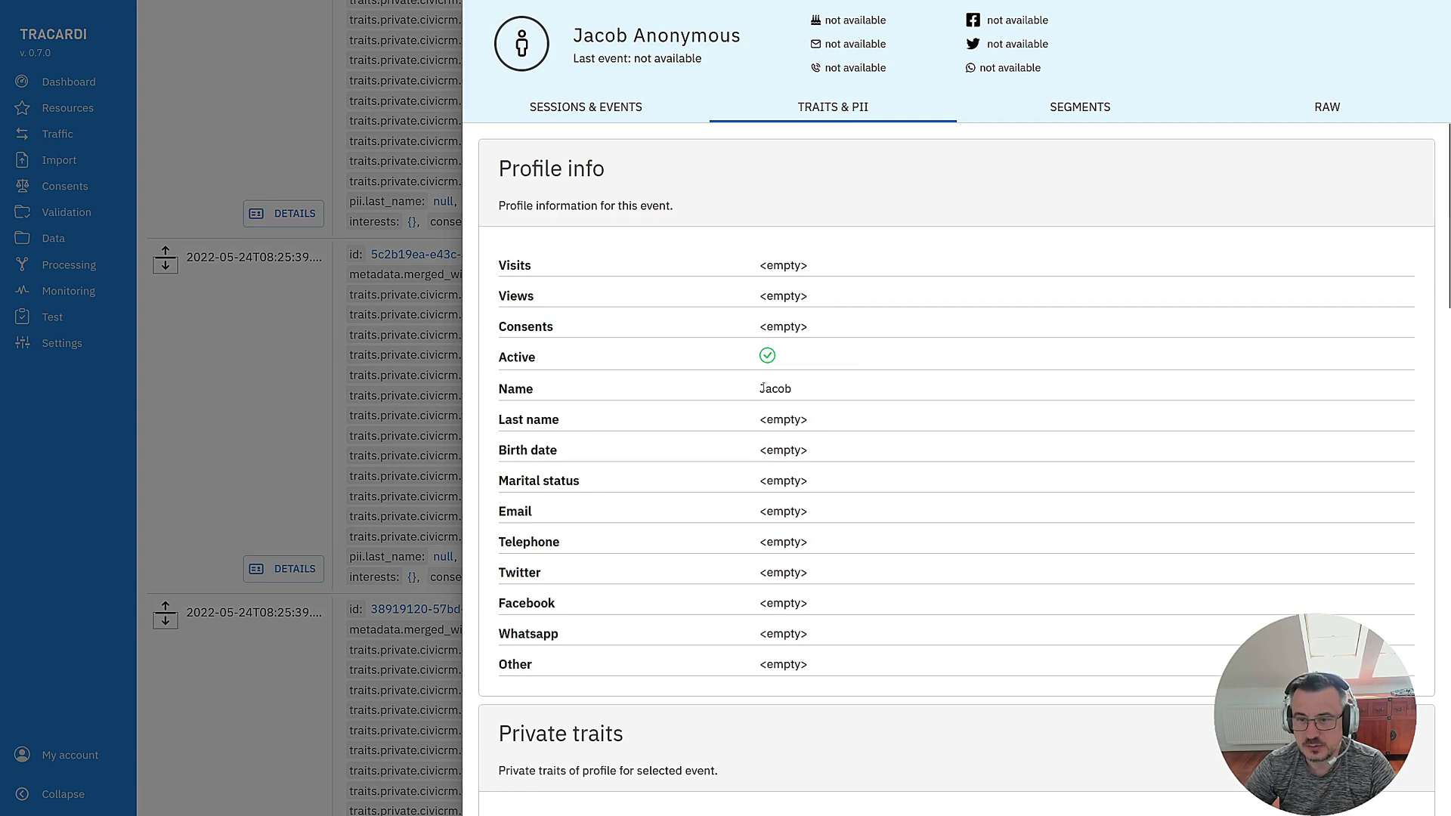
double_click(771, 388)
scroll(841, 488, down, 8)
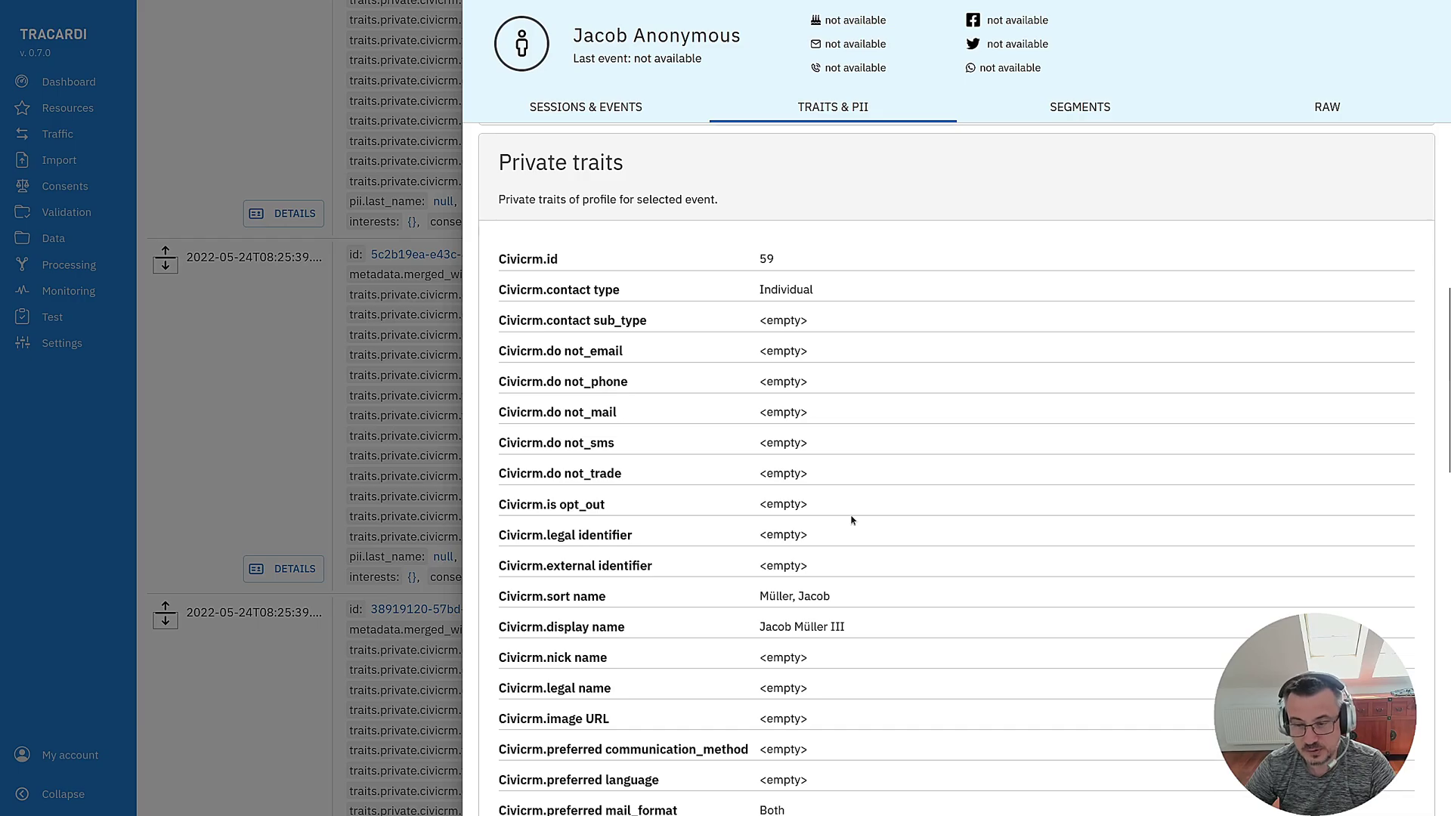
click(316, 510)
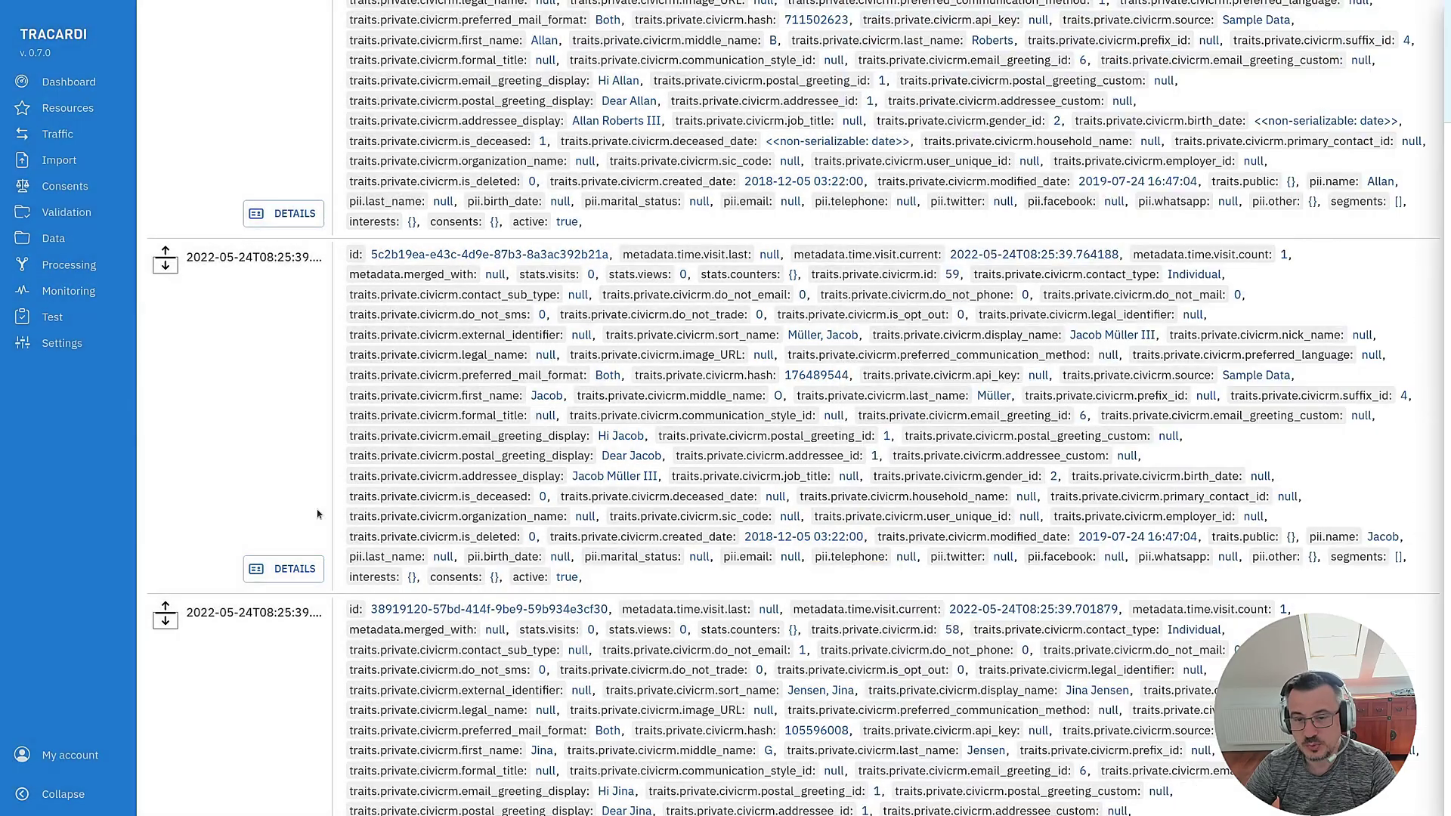
scroll(644, 585, up, 3)
scroll(643, 585, up, 10)
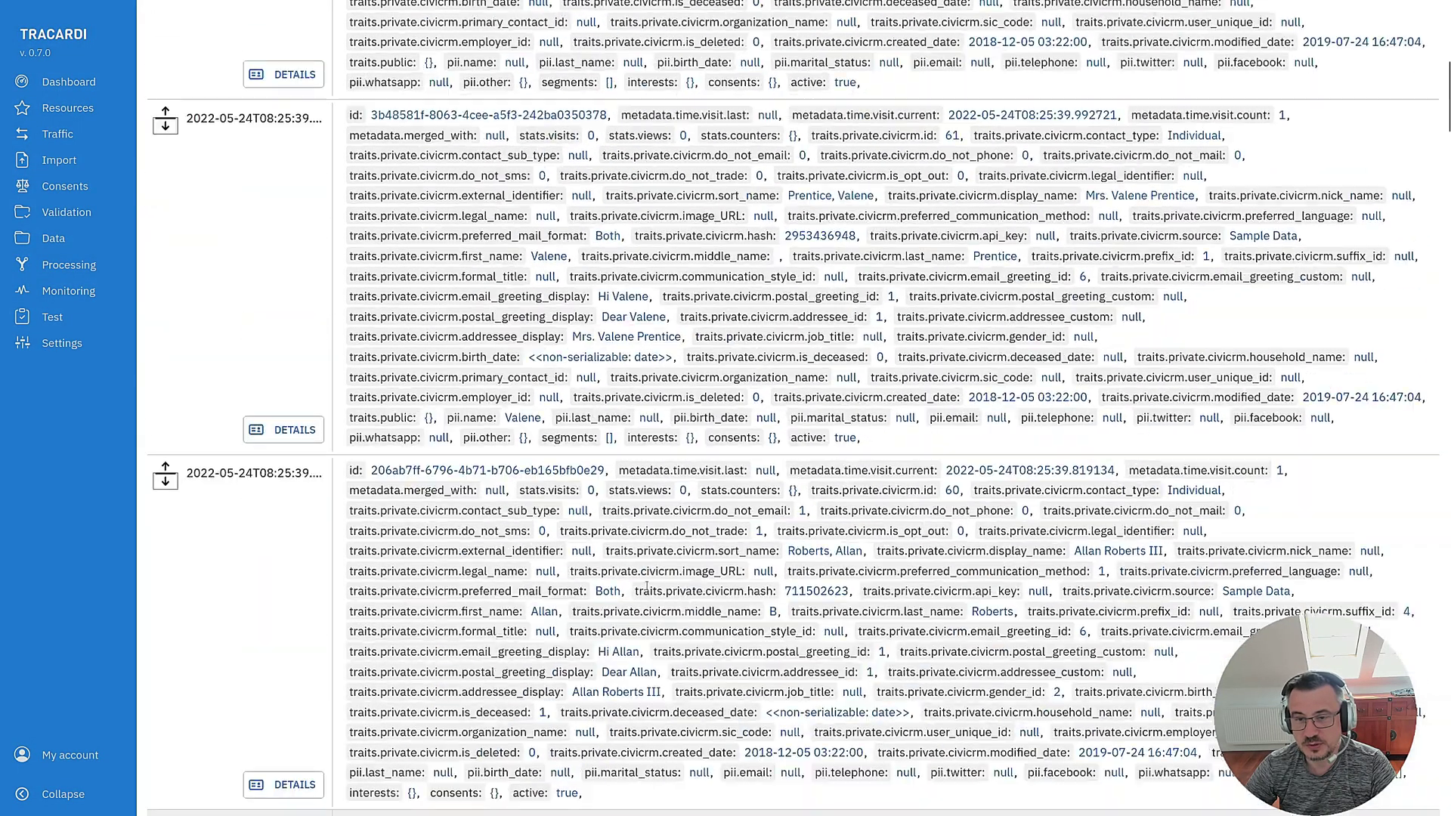
click(66, 161)
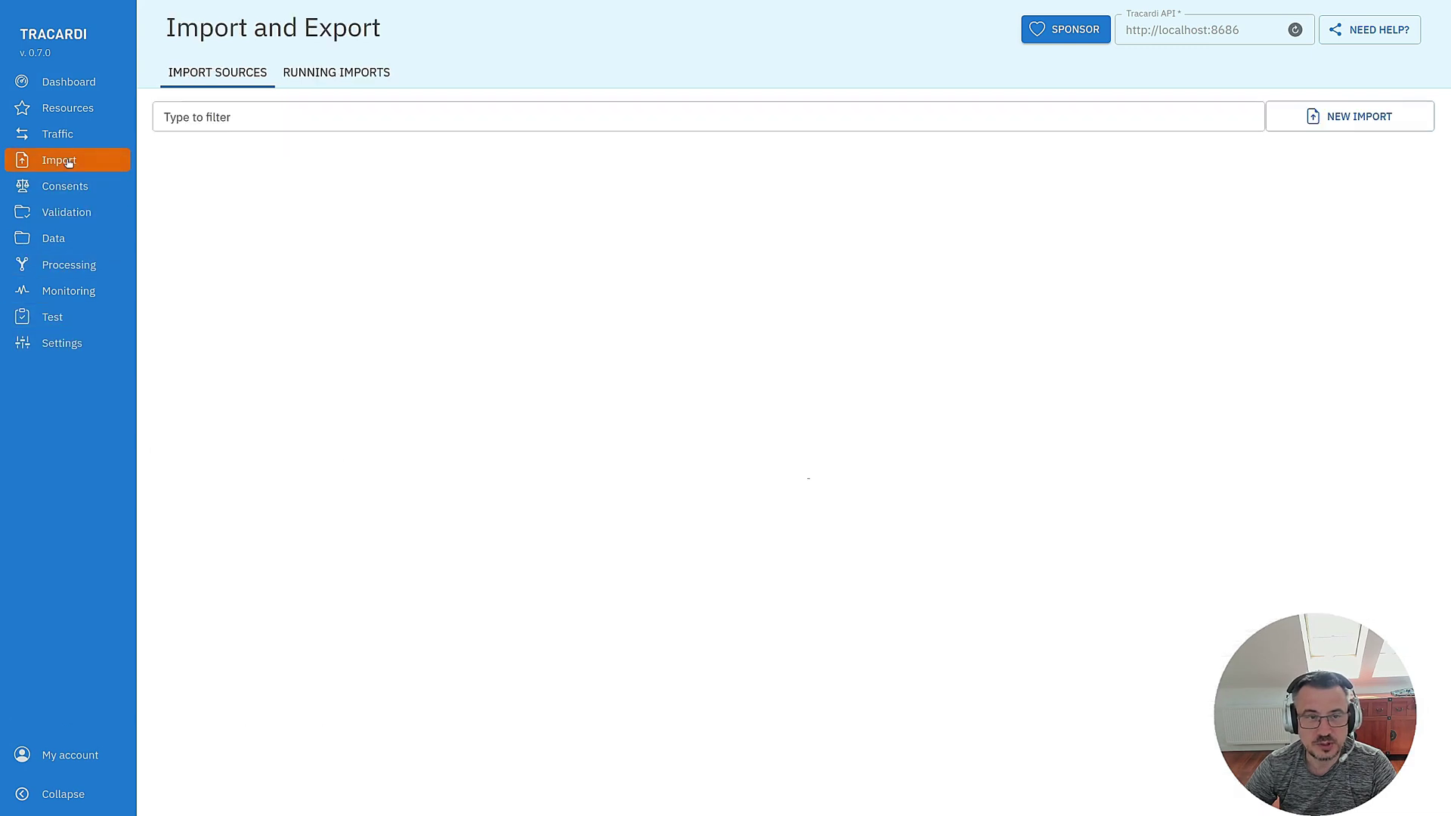
click(1319, 119)
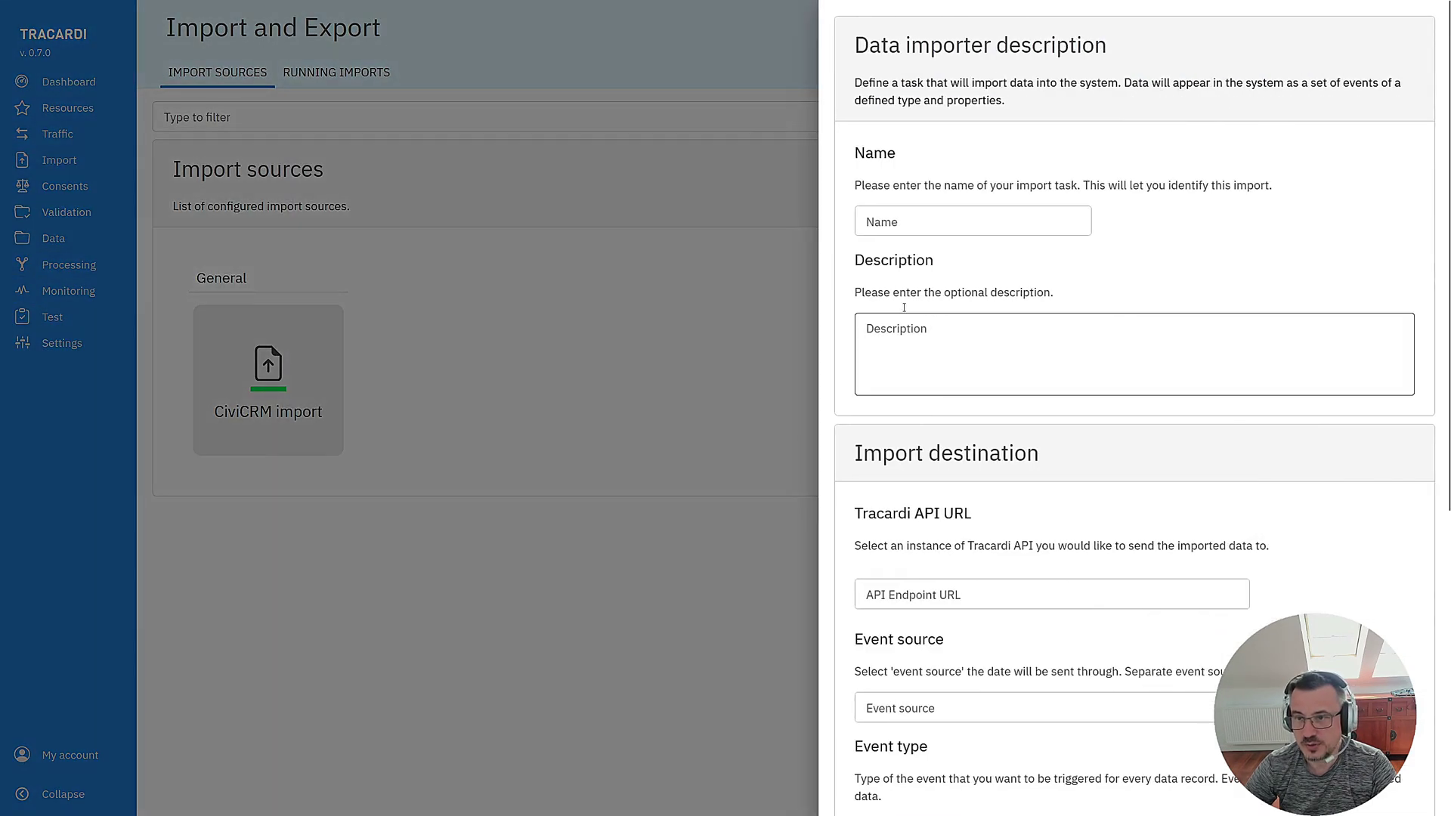
scroll(960, 361, down, 6)
click(973, 499)
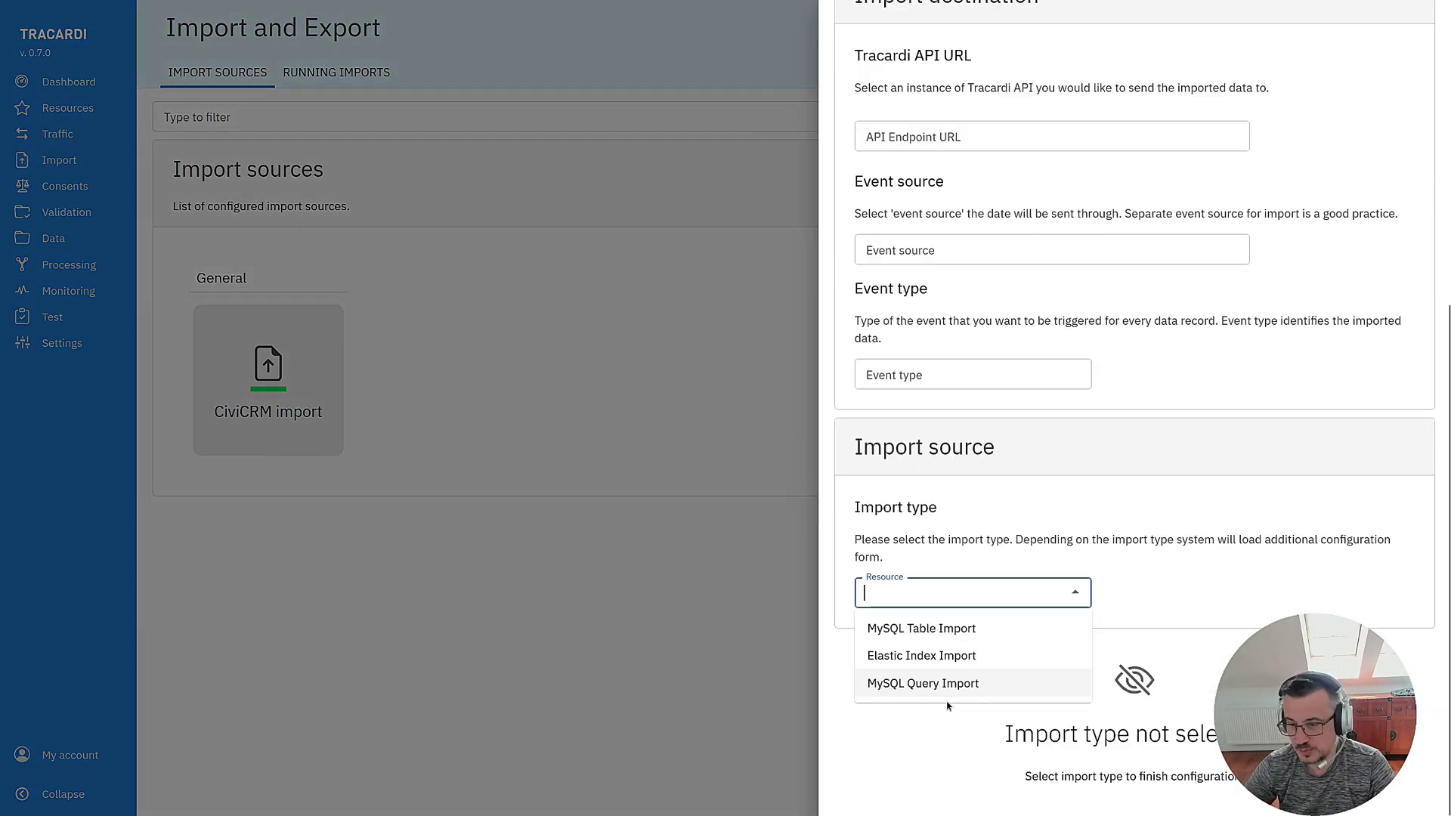
click(942, 683)
scroll(954, 362, down, 9)
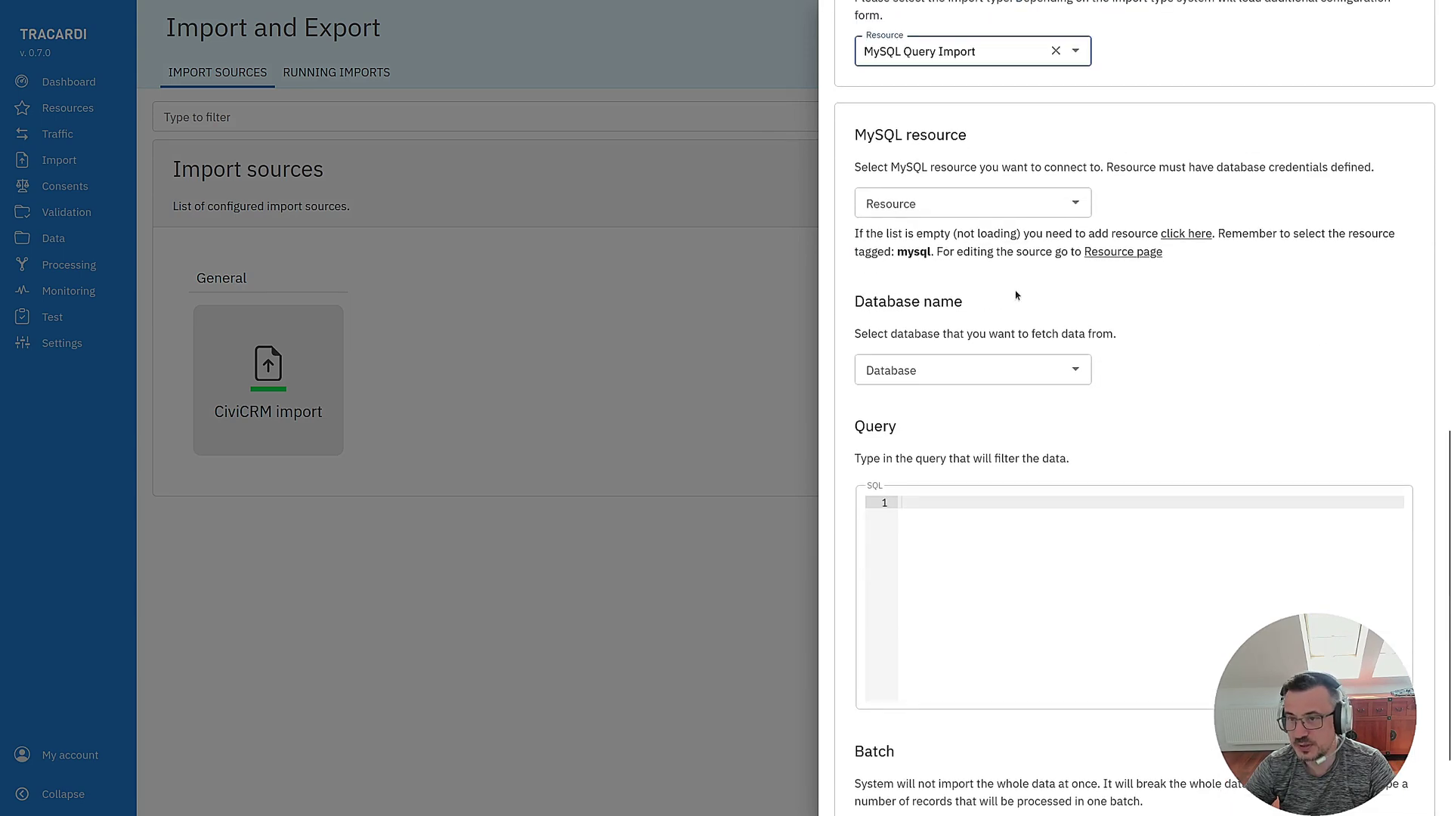
click(973, 198)
click(910, 235)
click(990, 369)
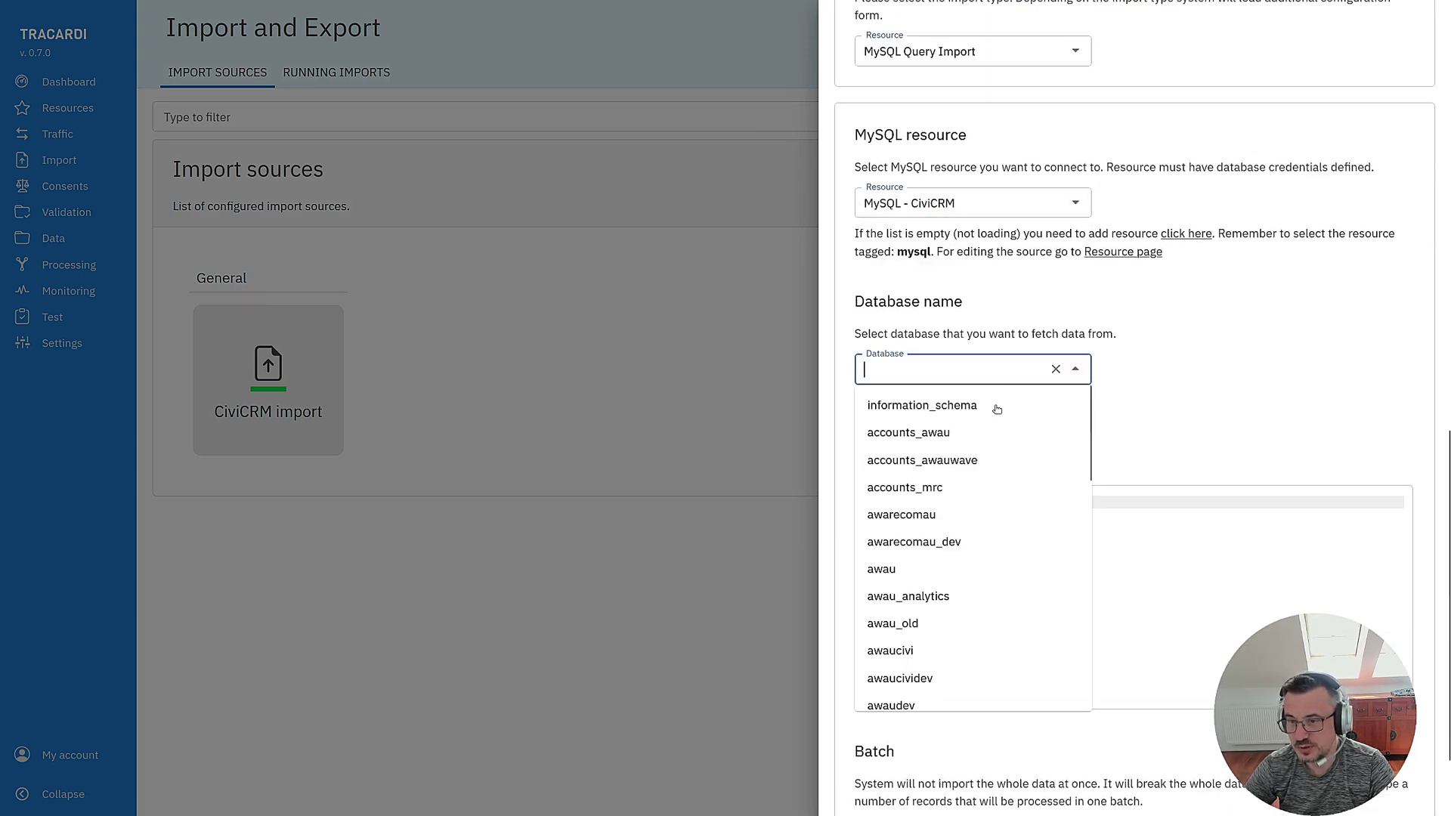
scroll(997, 655, down, 3)
click(999, 651)
click(1000, 556)
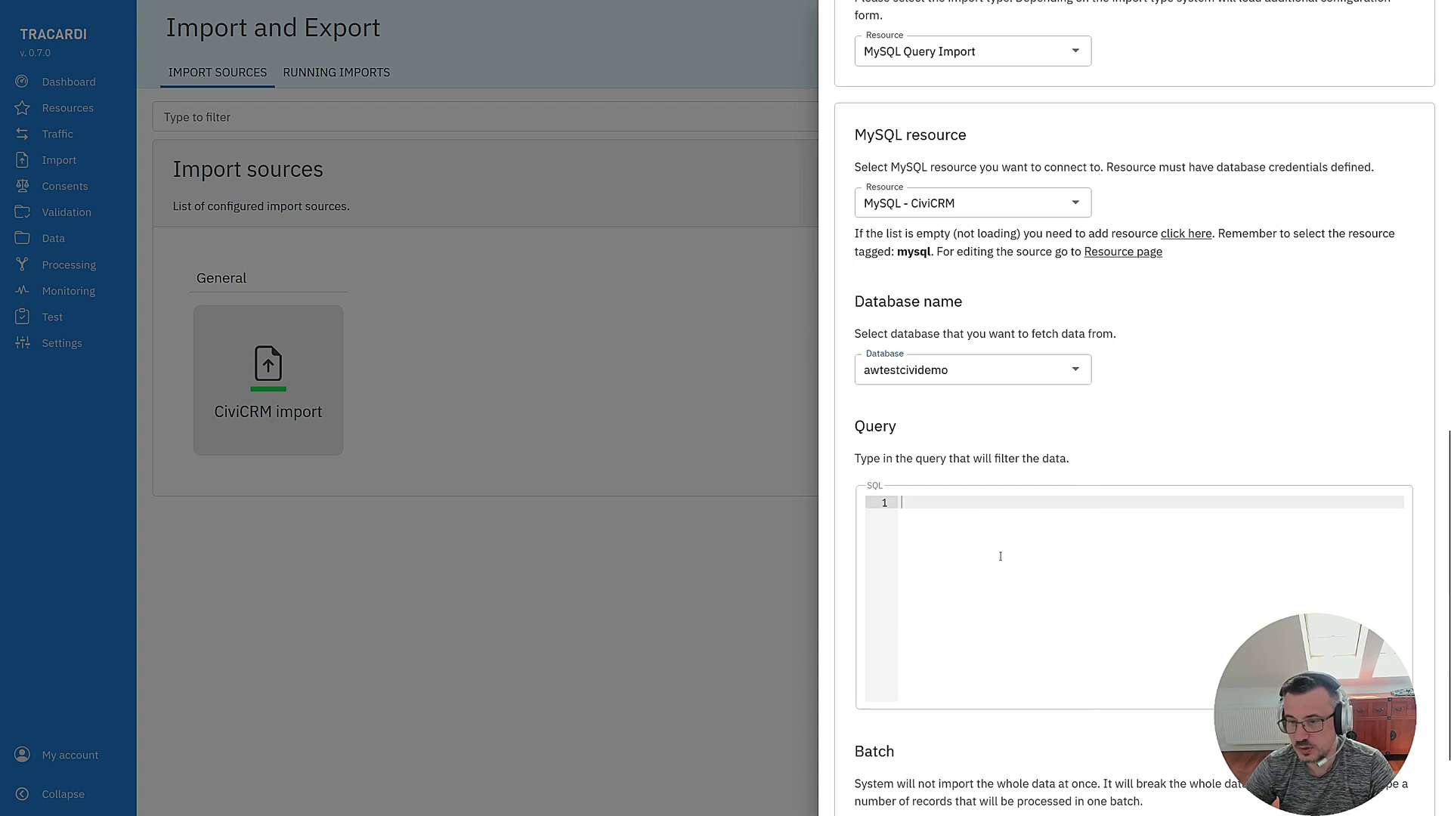
scroll(933, 522, down, 2)
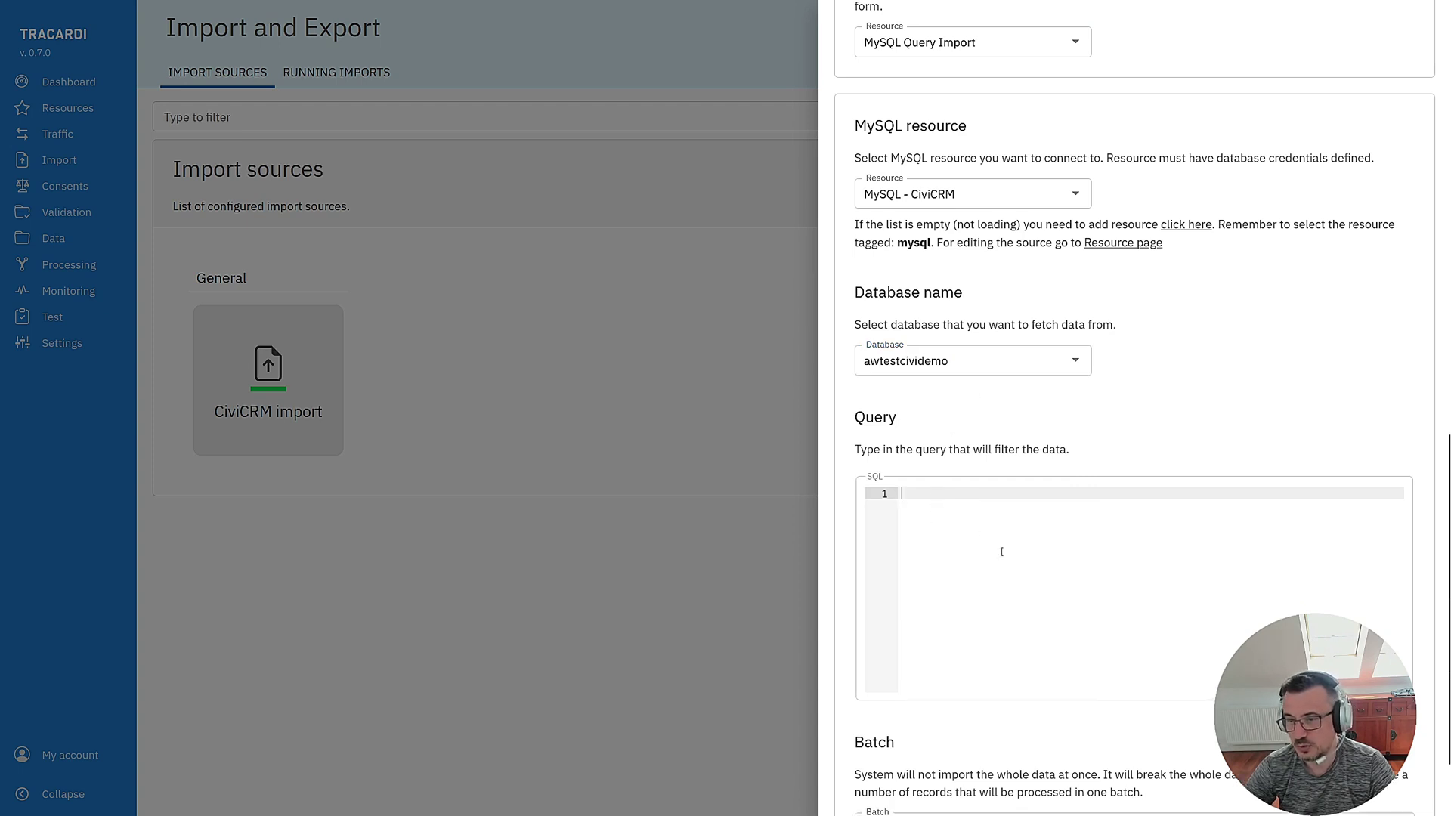
scroll(907, 569, down, 1)
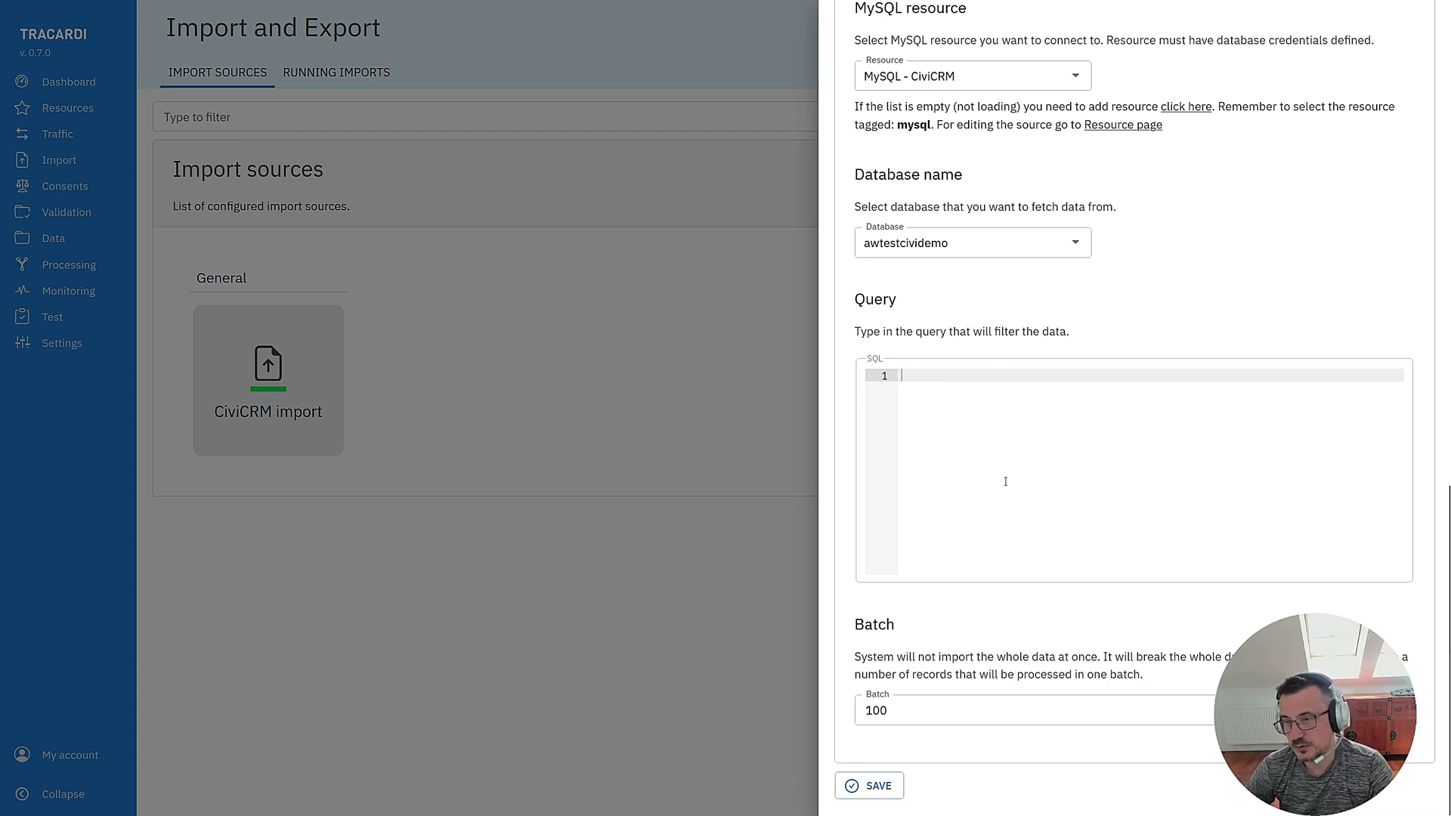
click(646, 484)
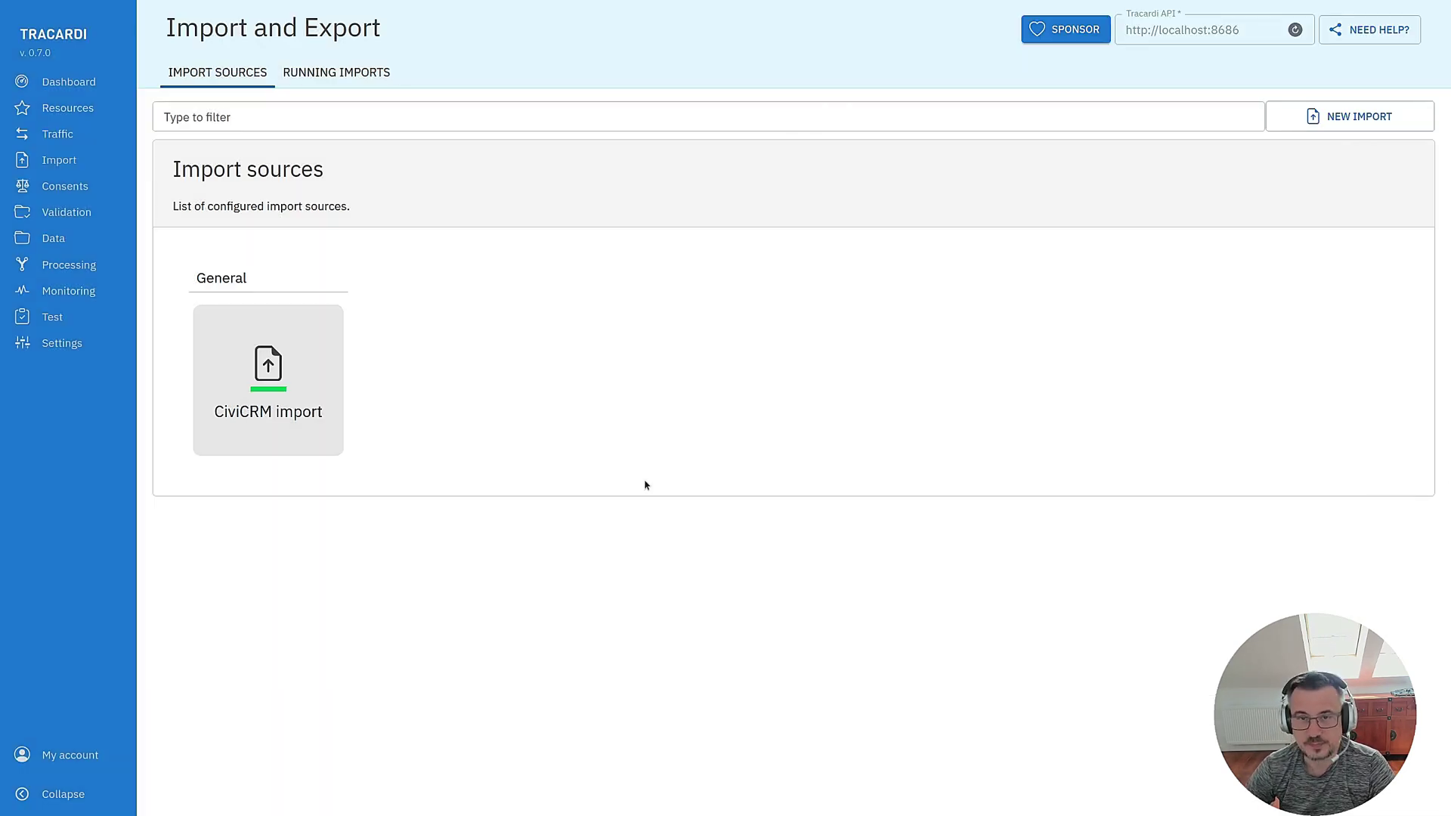